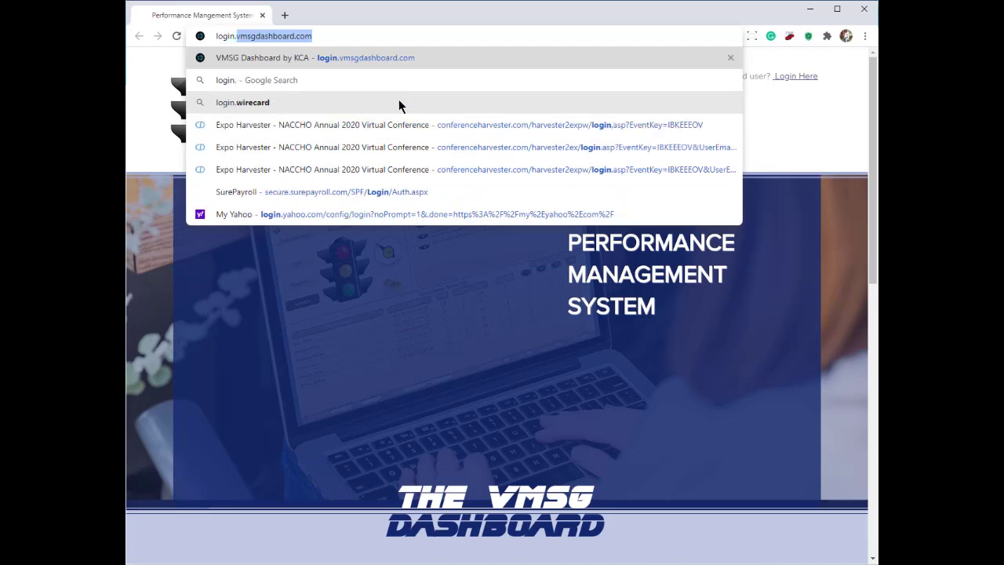
On login.vmsgdashboard.com, have the user ID and password e-mailed to the user's autofilled e-mail address.
key(Return)
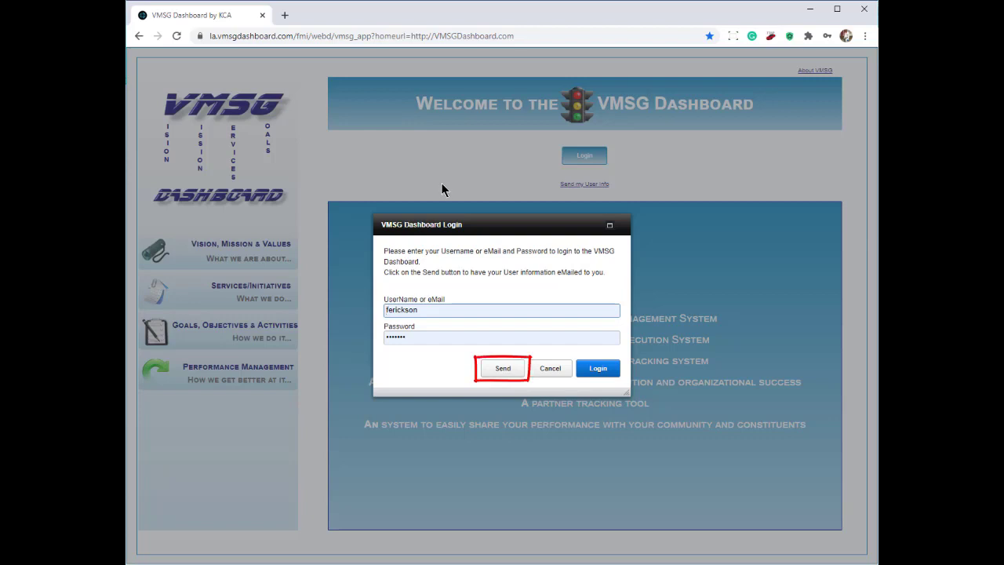
click(507, 375)
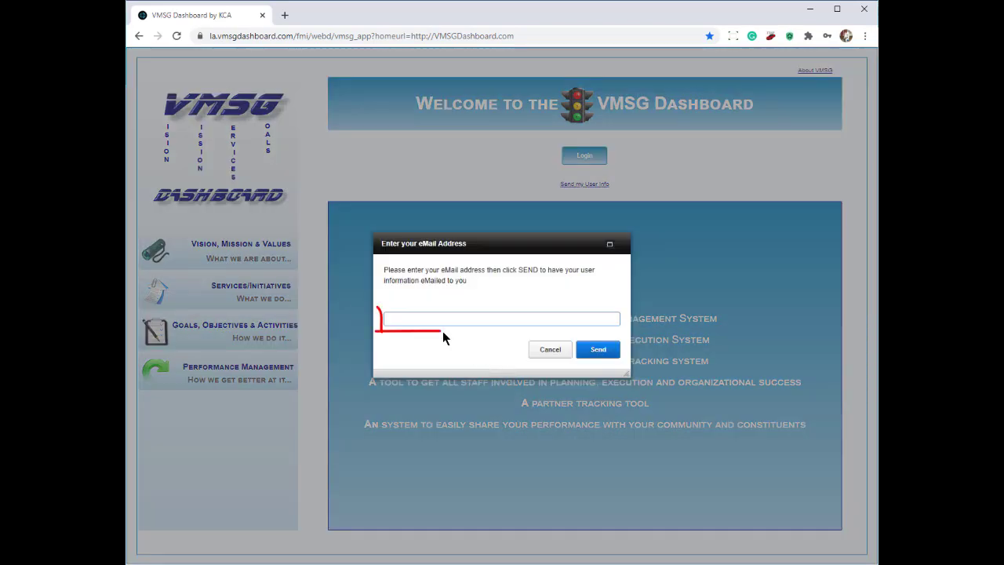
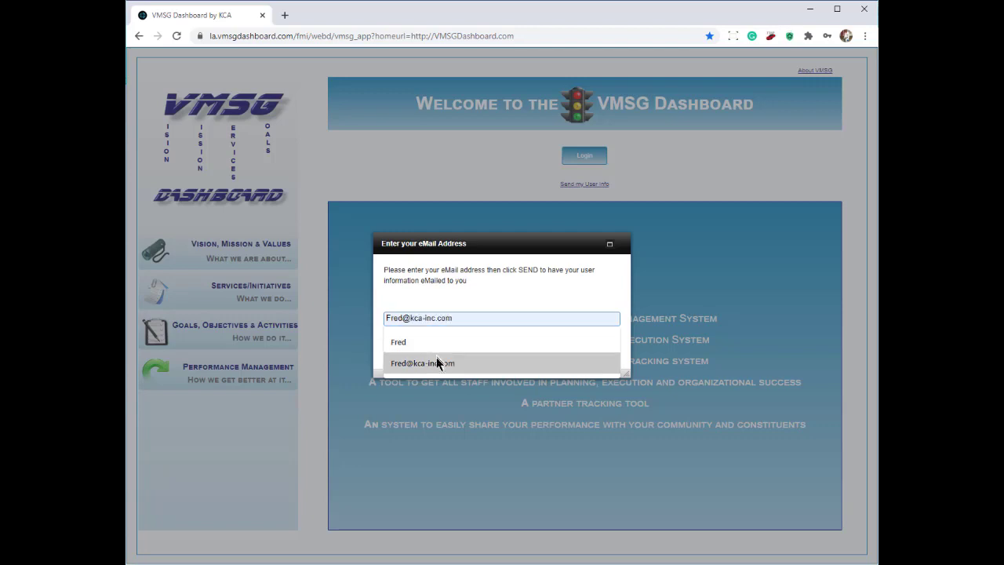
click(441, 363)
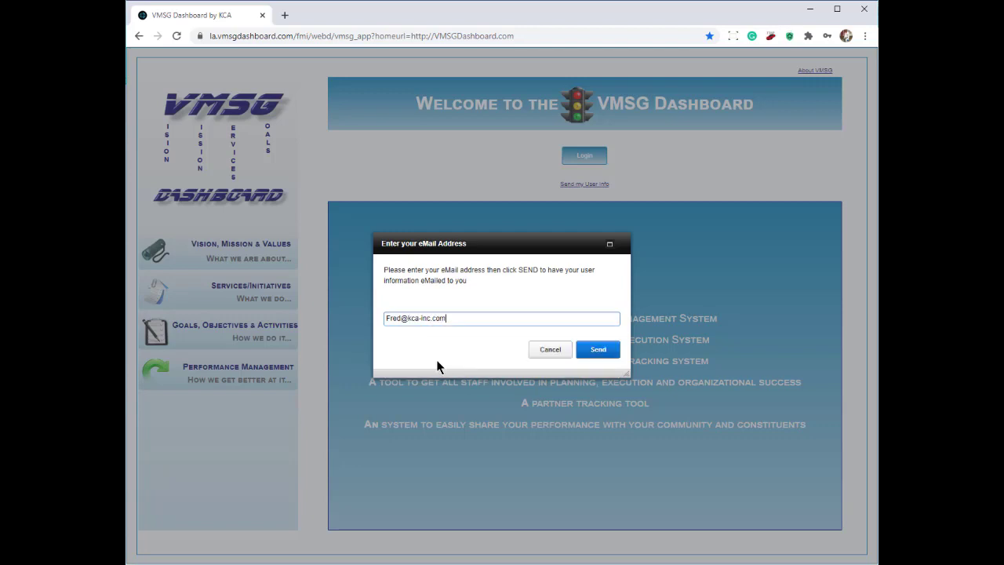
click(602, 351)
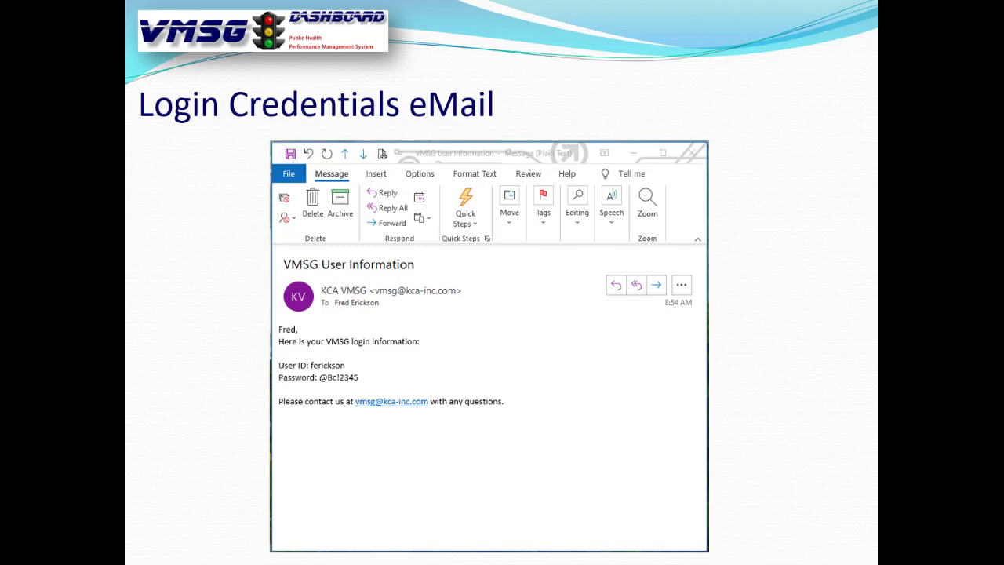
Highlight the User ID and Password lines, then advance to the dashboard welcome-page slide.
click(627, 485)
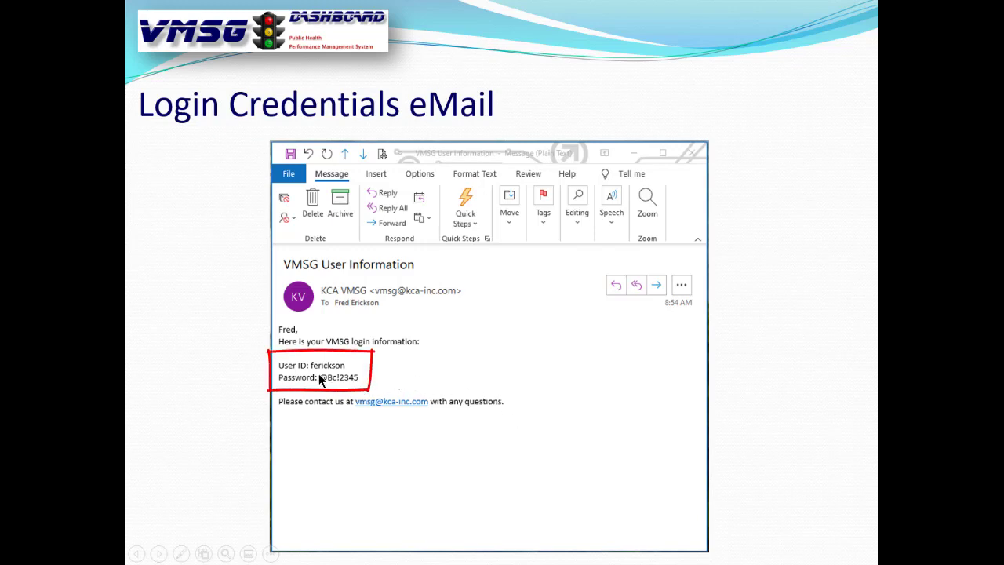
click(492, 393)
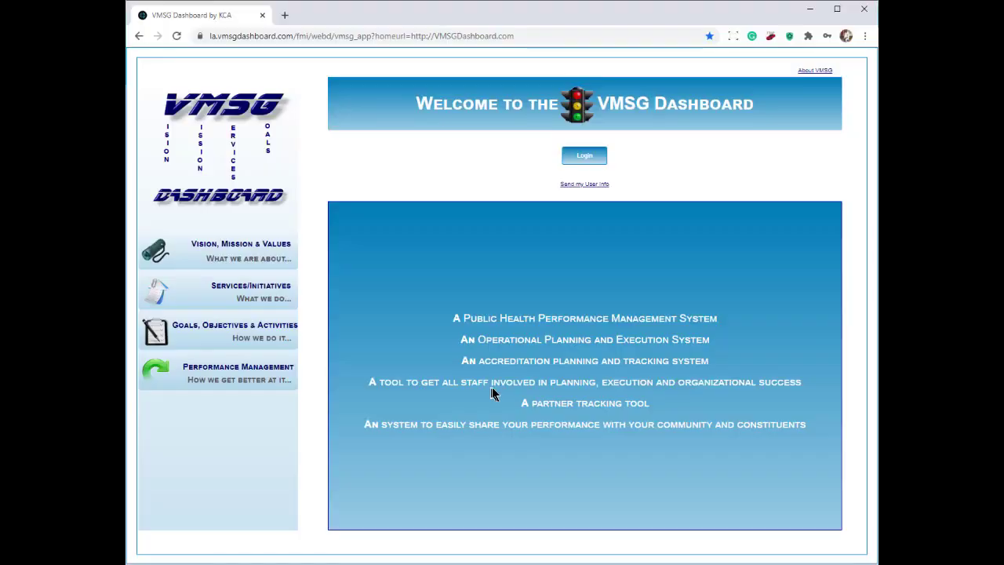
Log in with the prefilled username and password, choosing Main Menu rather than Quick Update.
click(583, 158)
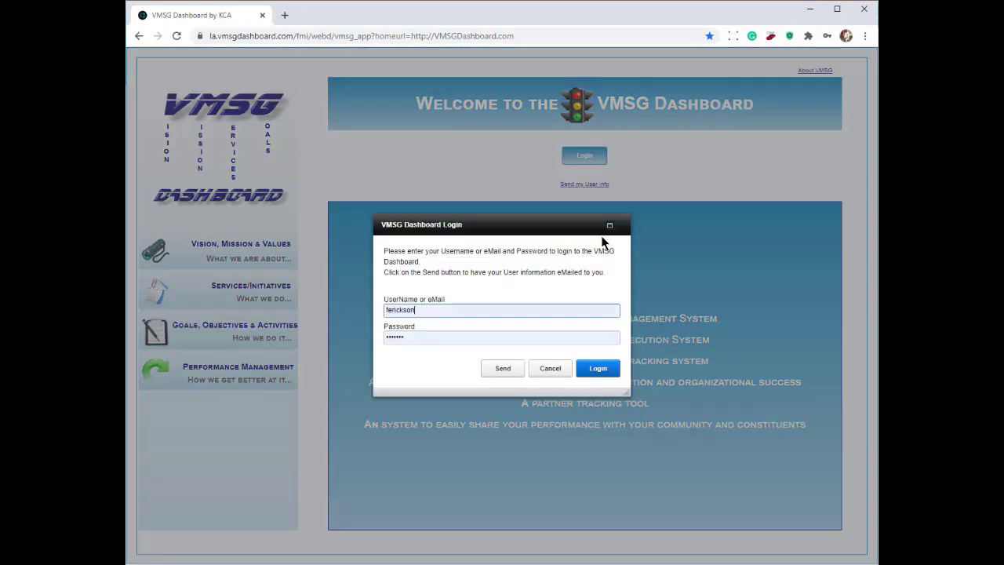
click(444, 310)
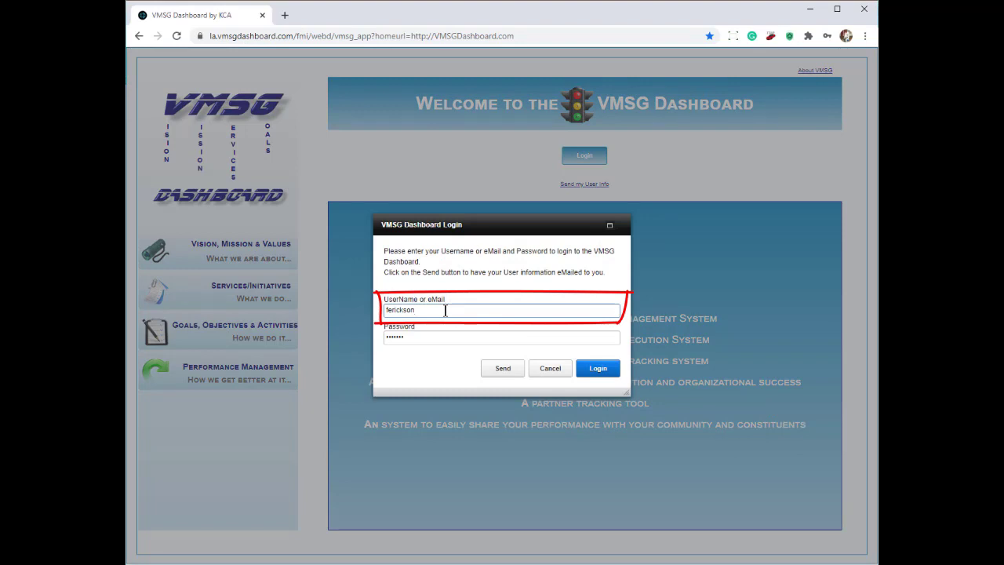
click(597, 374)
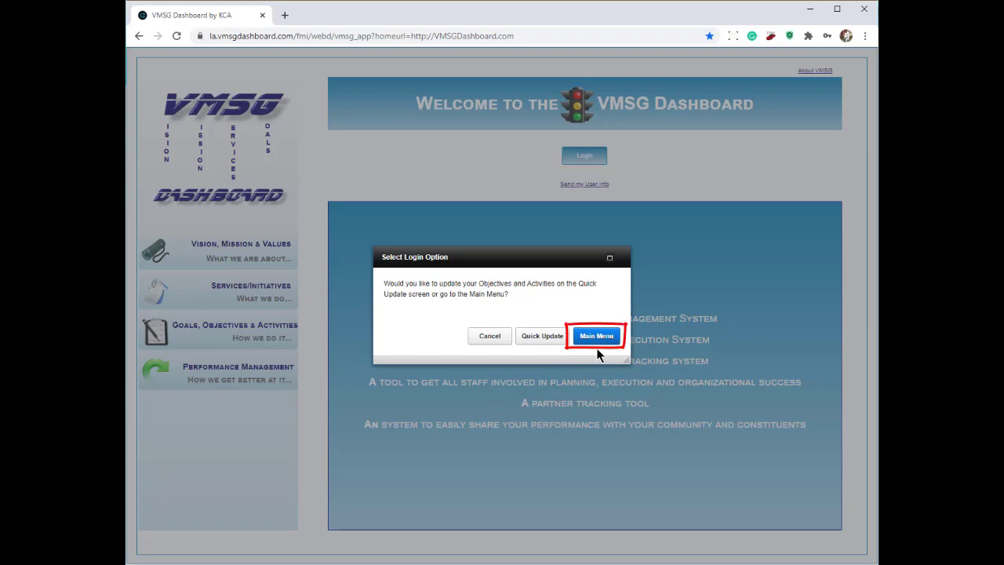
click(597, 335)
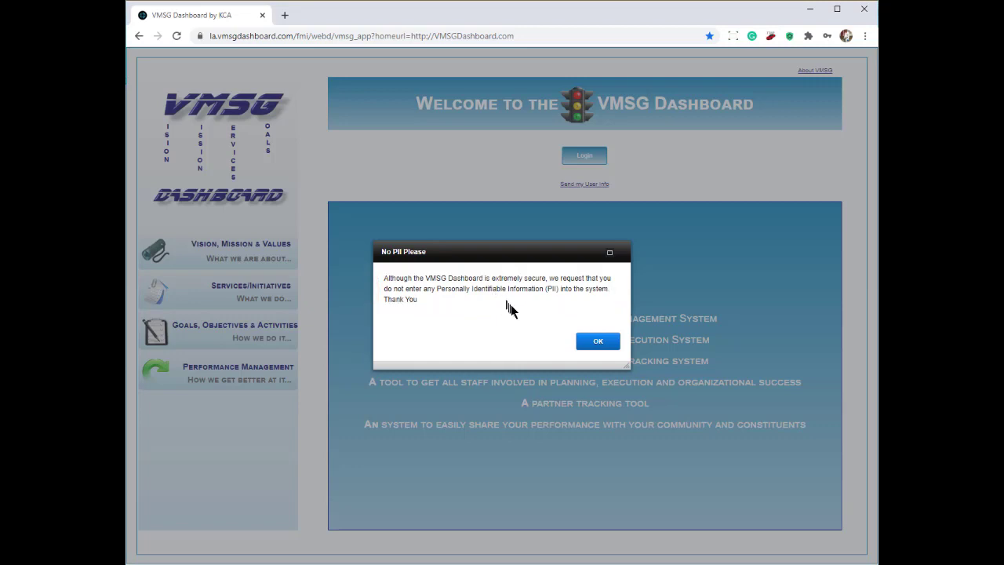
Acknowledge the No PII Please notice and open the Password row's Change Password form.
click(601, 351)
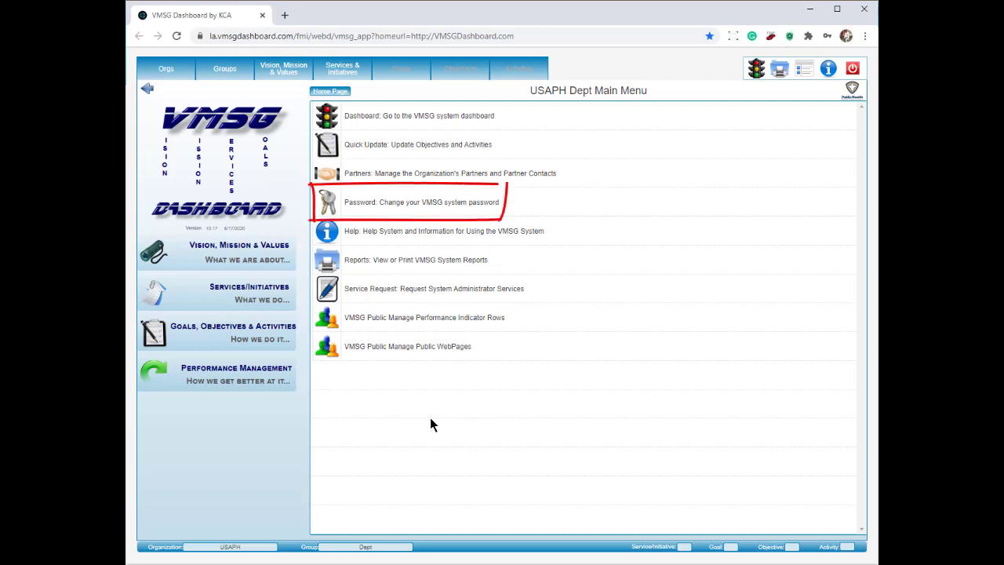
click(395, 207)
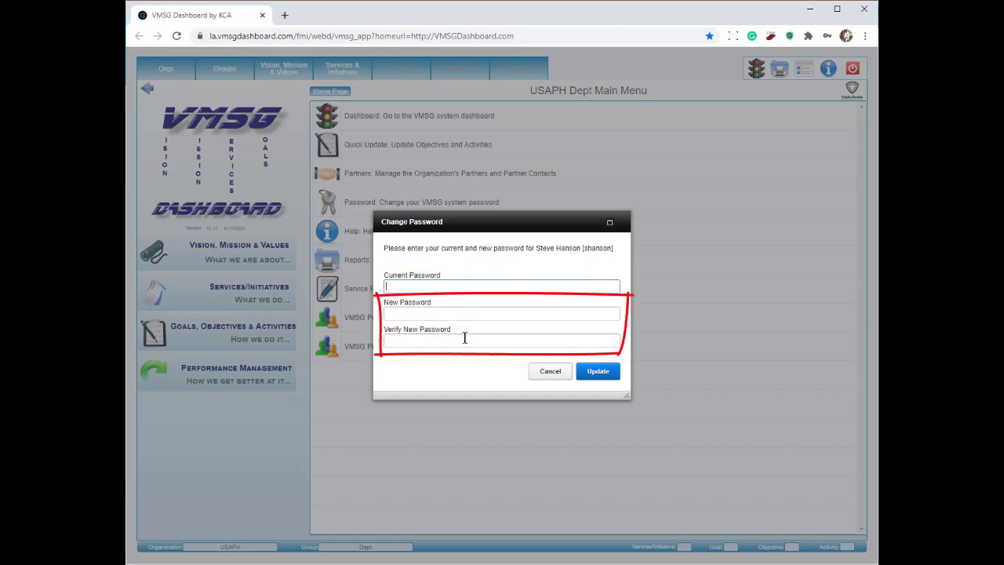
Cancel the password change, confirm Logoff, and use Login Here on the vmsgdashboard.net homepage.
click(556, 371)
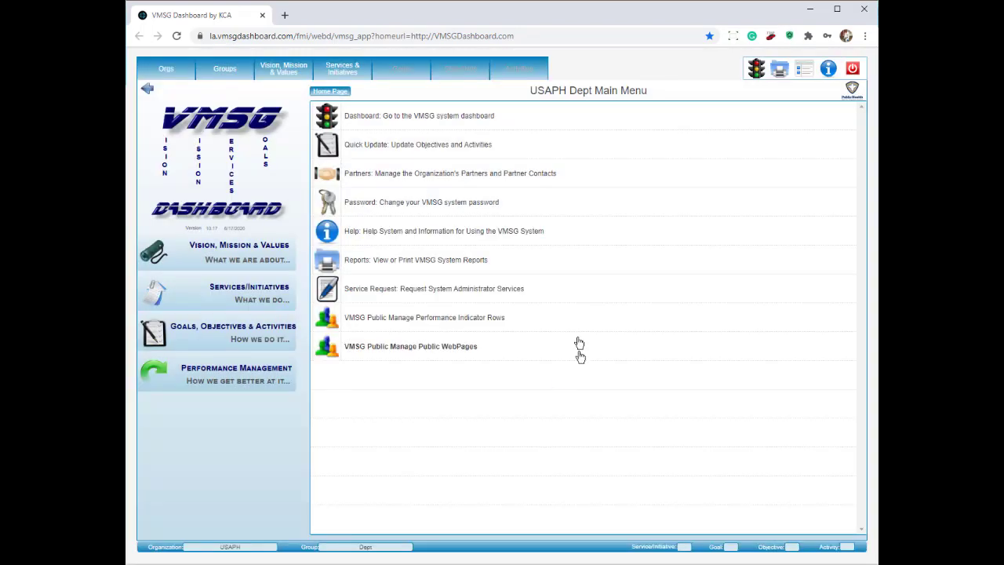
click(854, 69)
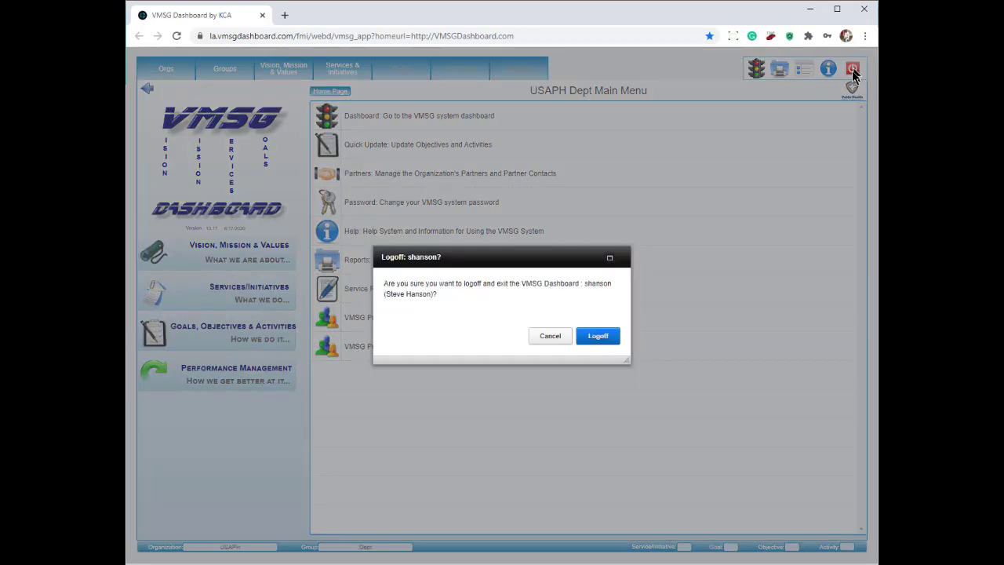
click(597, 336)
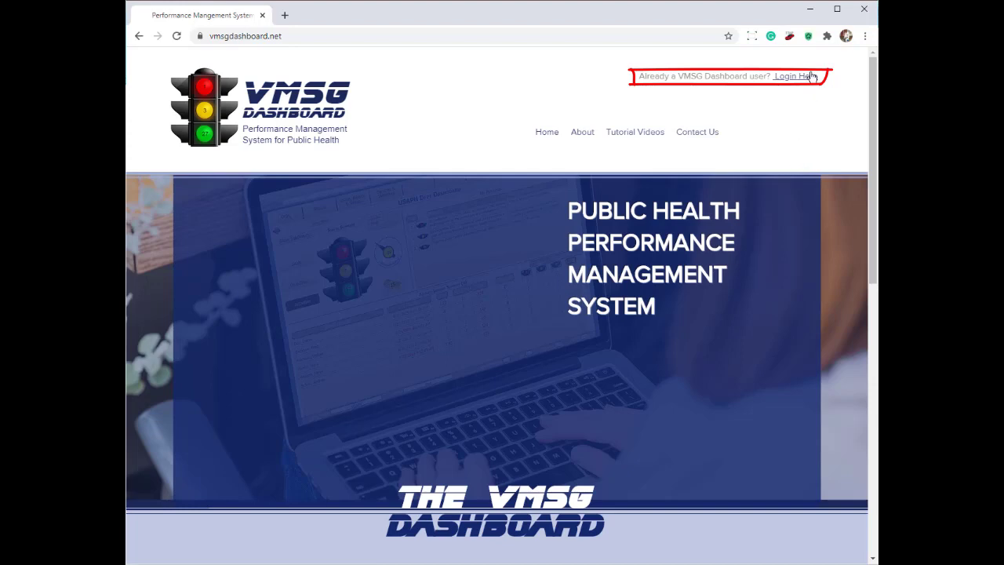
click(808, 77)
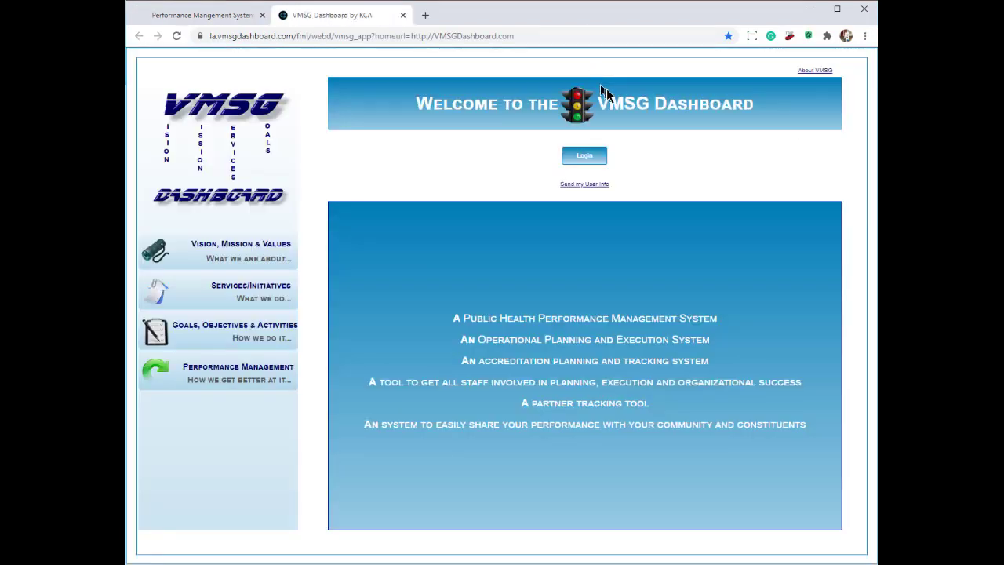
Log in again with the prefilled credentials, choose Main Menu, and acknowledge the No PII notice.
click(585, 156)
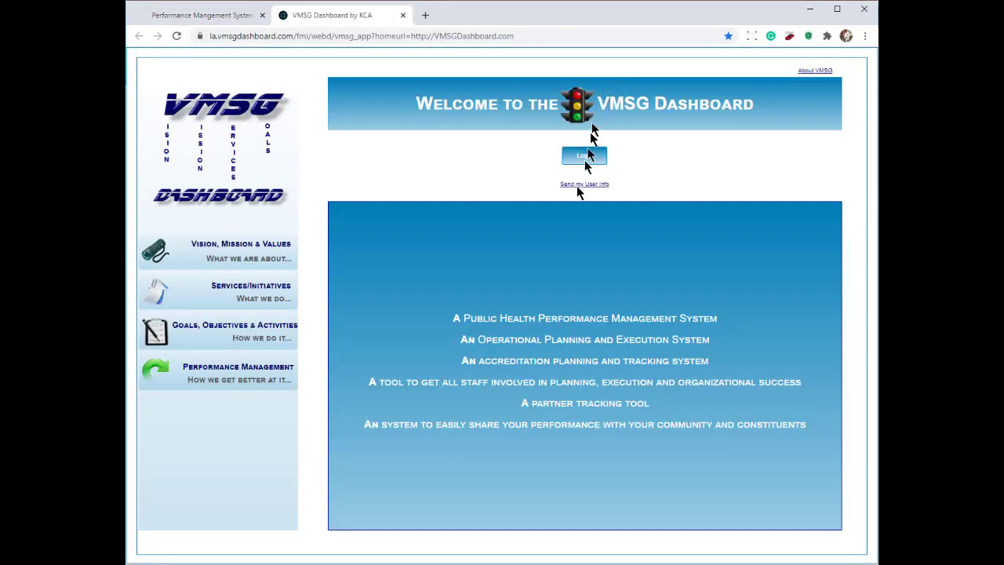
click(606, 369)
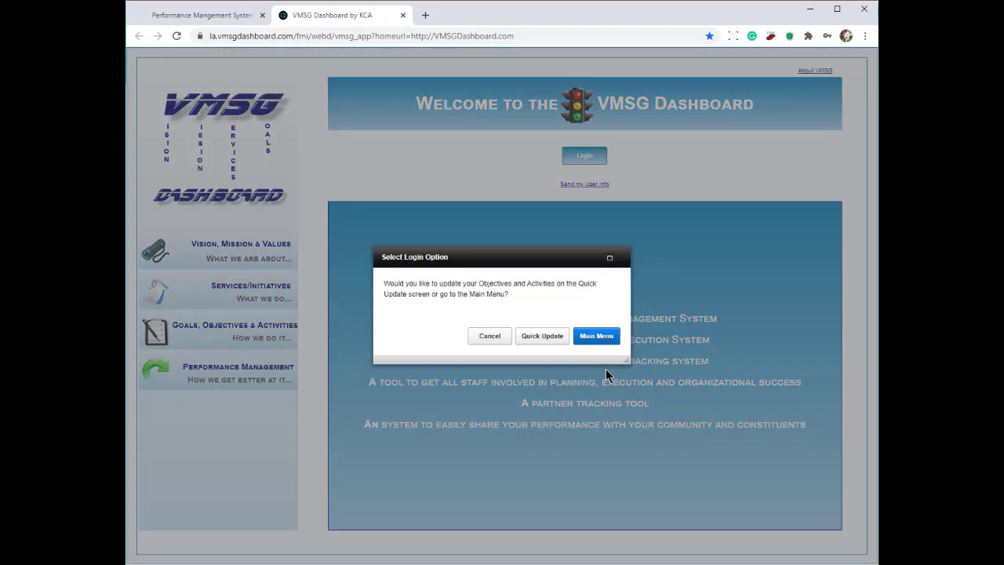
click(603, 339)
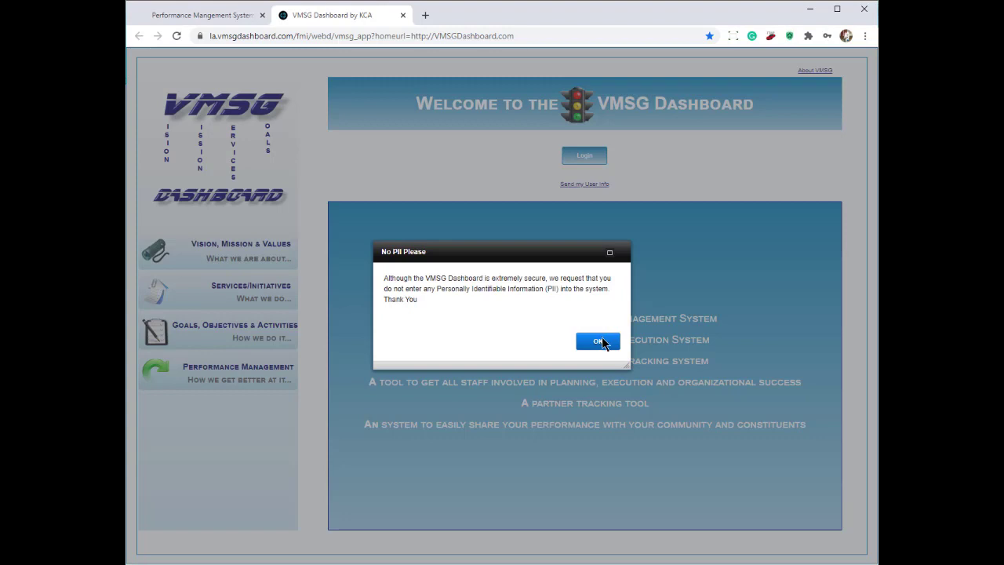
click(599, 342)
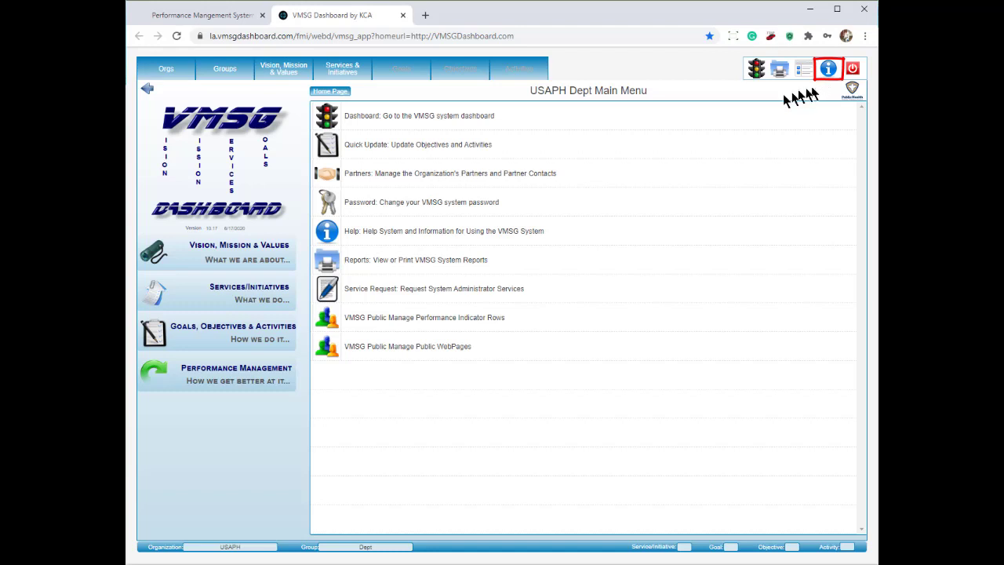
Go to the Services & Initiatives page and show its Adding & Managing Services/Initiatives help.
click(352, 73)
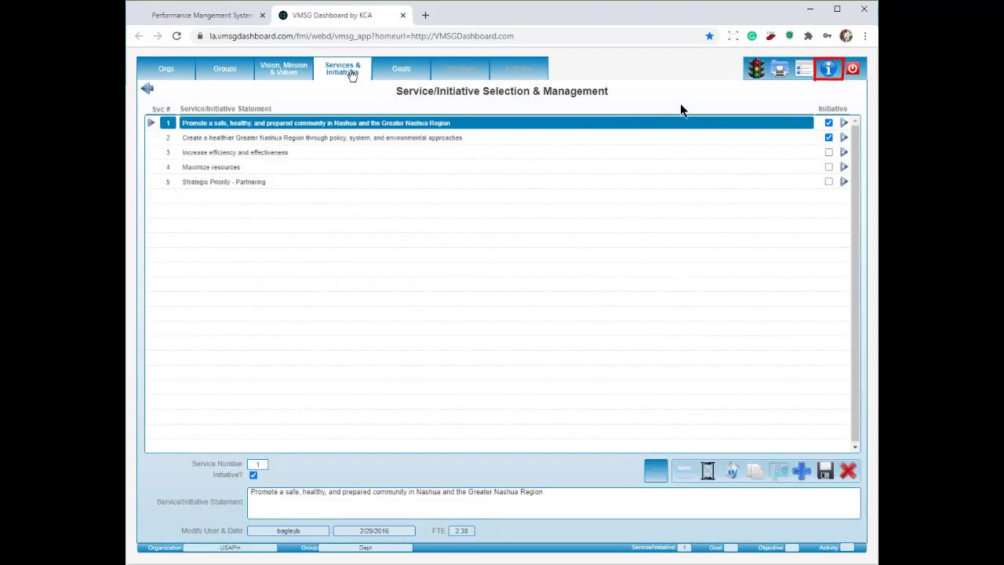
click(829, 71)
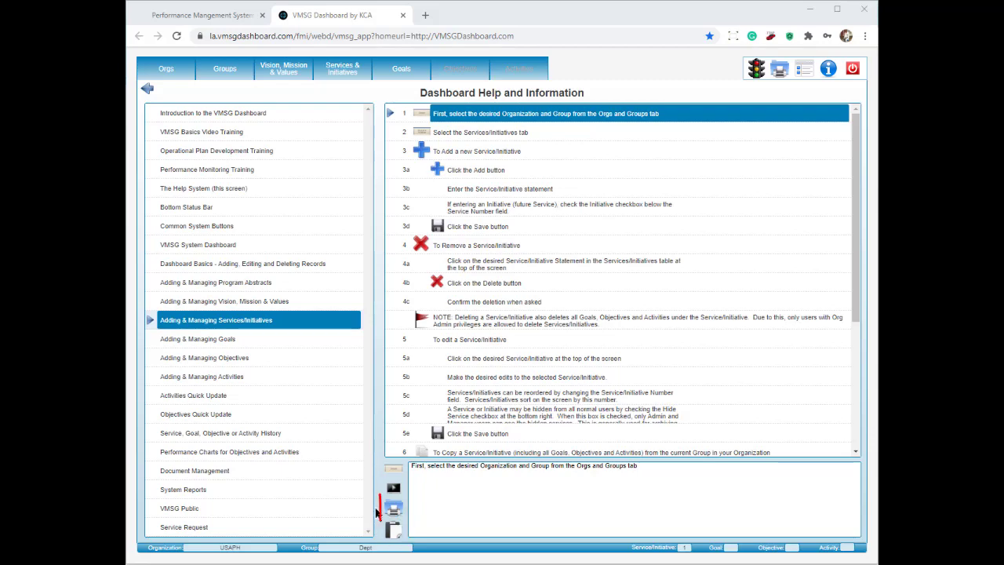
Save Temp_VMSG_User_Guide.pdf into Downloads and open it from the download bar.
click(393, 509)
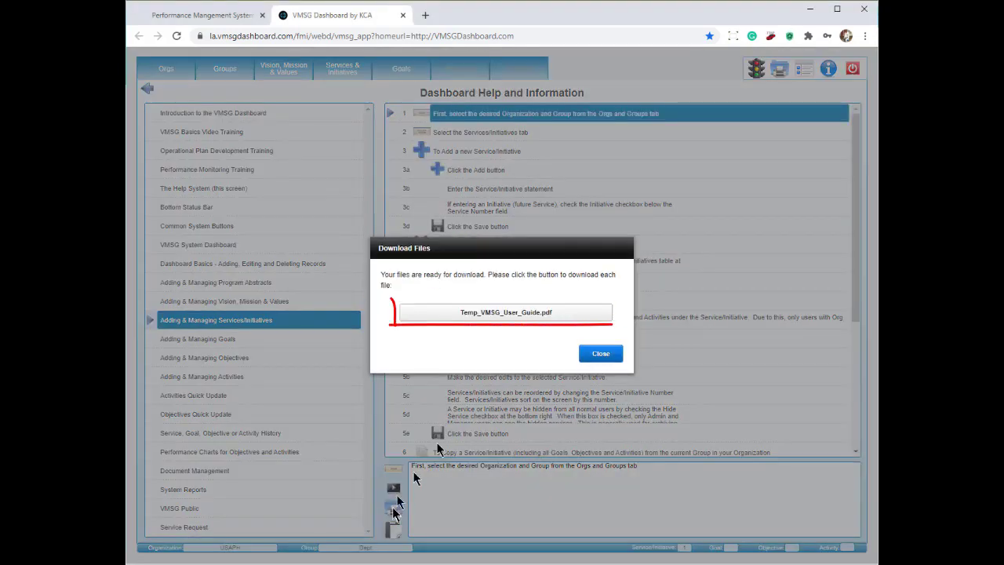
click(507, 313)
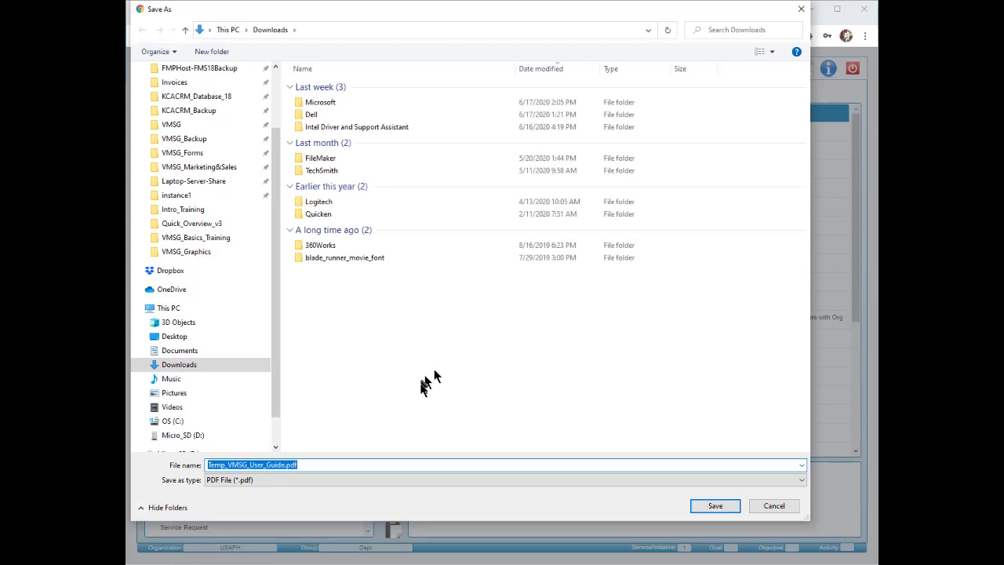
click(714, 506)
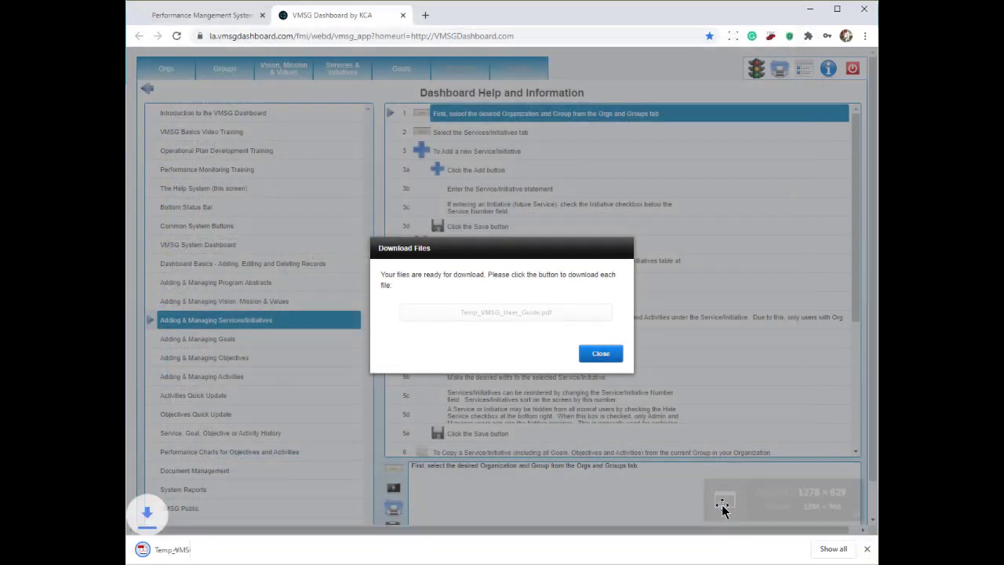
click(601, 353)
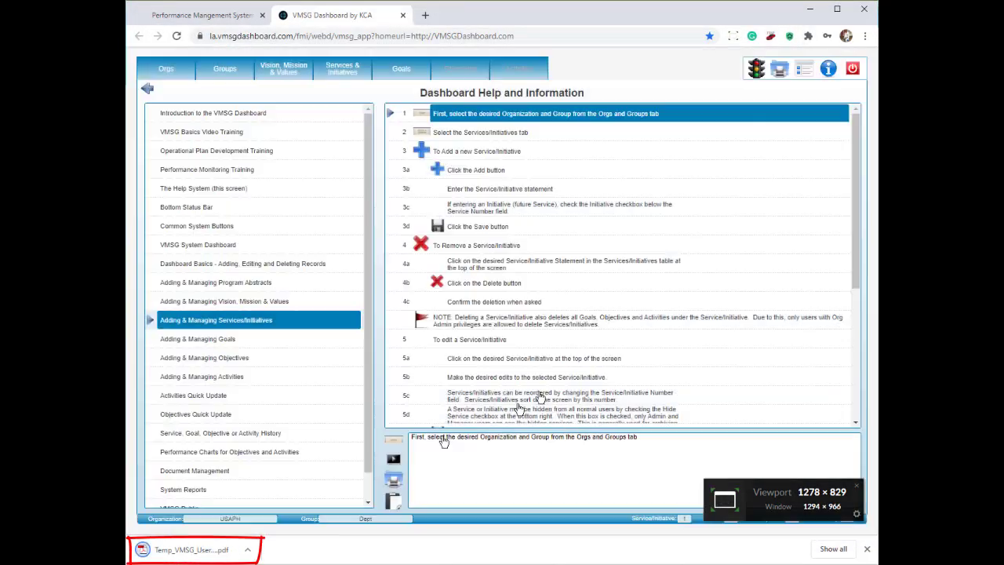
click(199, 550)
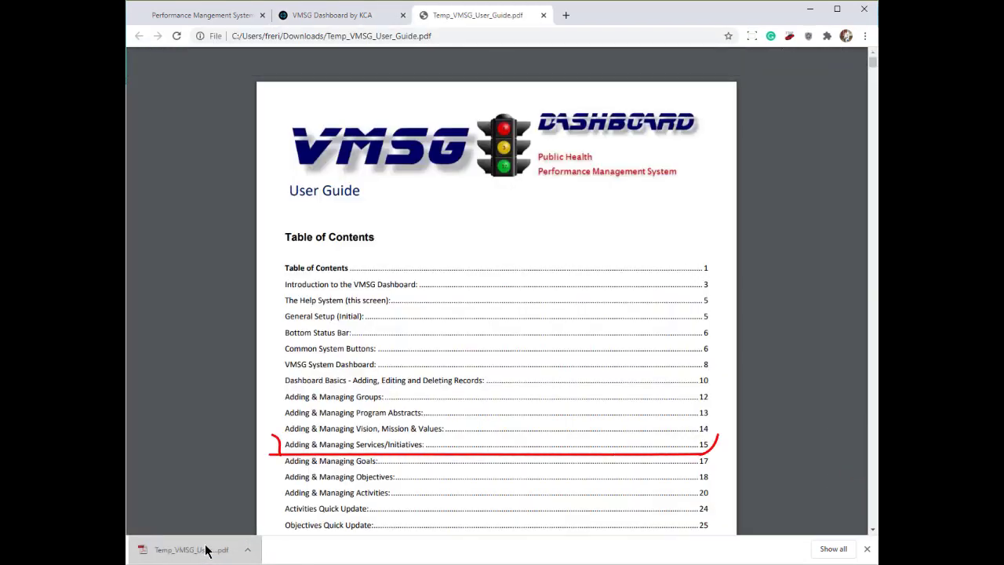
Jump from the table of contents to Adding & Managing Services/Initiatives on page 15.
click(385, 445)
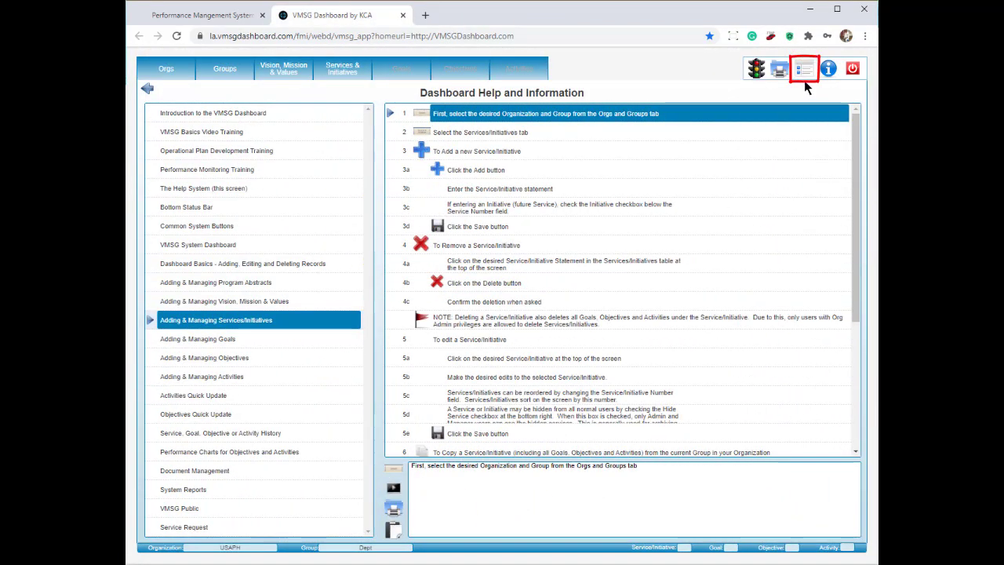
Go back to the USAPH Dept Main Menu using the traffic-light home icon.
click(804, 71)
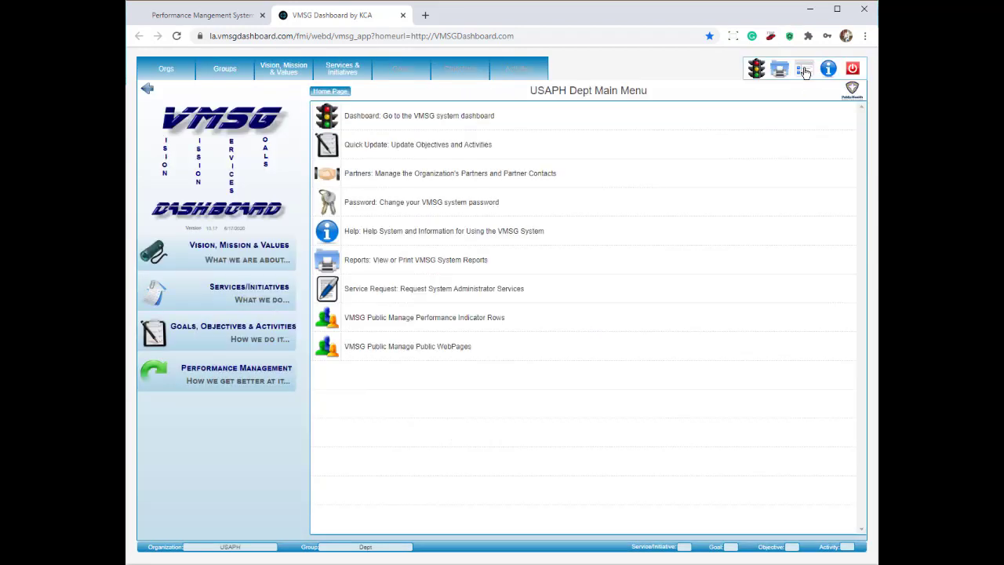
View the USAPH Dept traffic-light status dashboard, then open the VMSG Reports Menu.
click(756, 69)
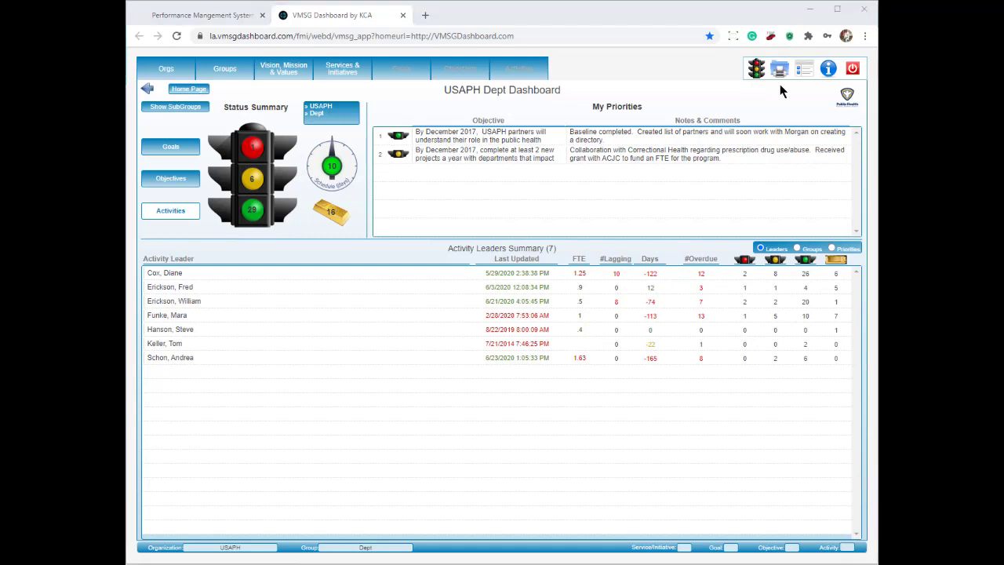
click(781, 71)
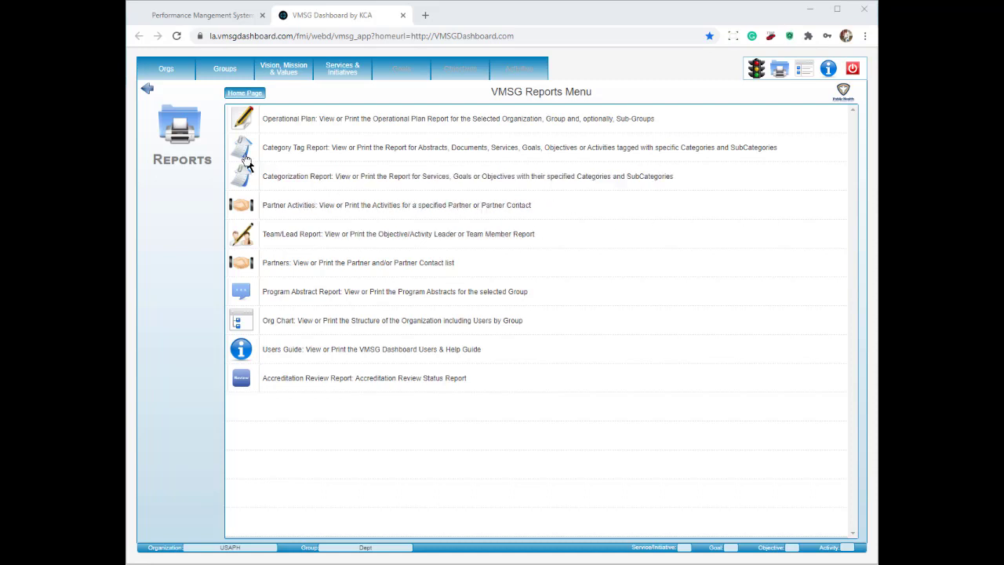
Select the CHD Community Health Division row in Groups and reopen the Reports Menu.
click(225, 71)
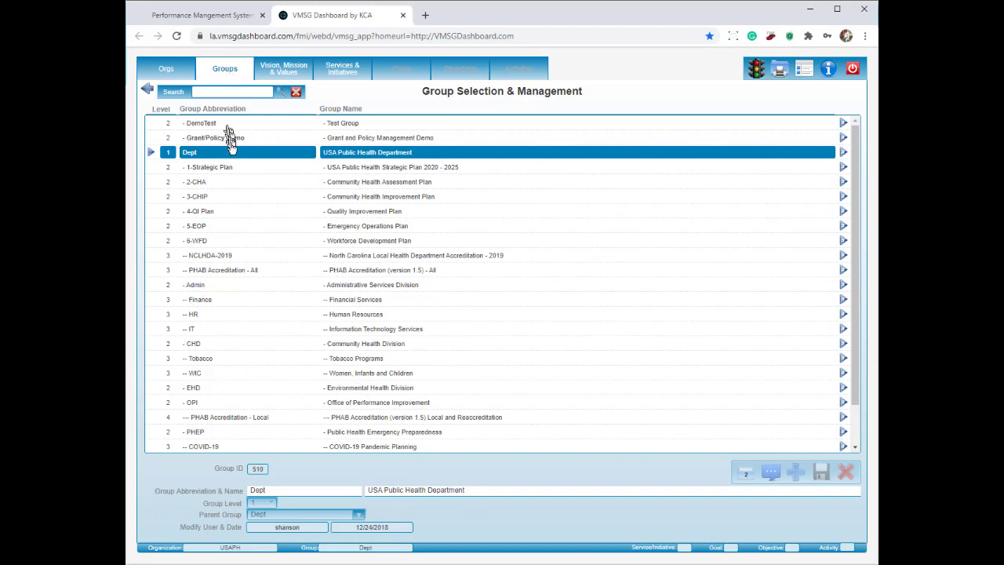
click(194, 346)
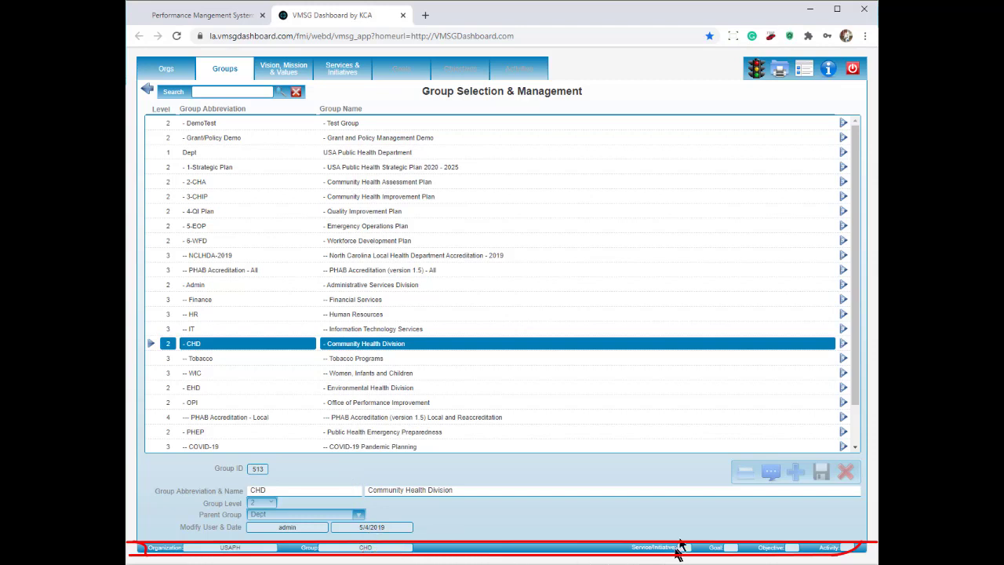
click(781, 74)
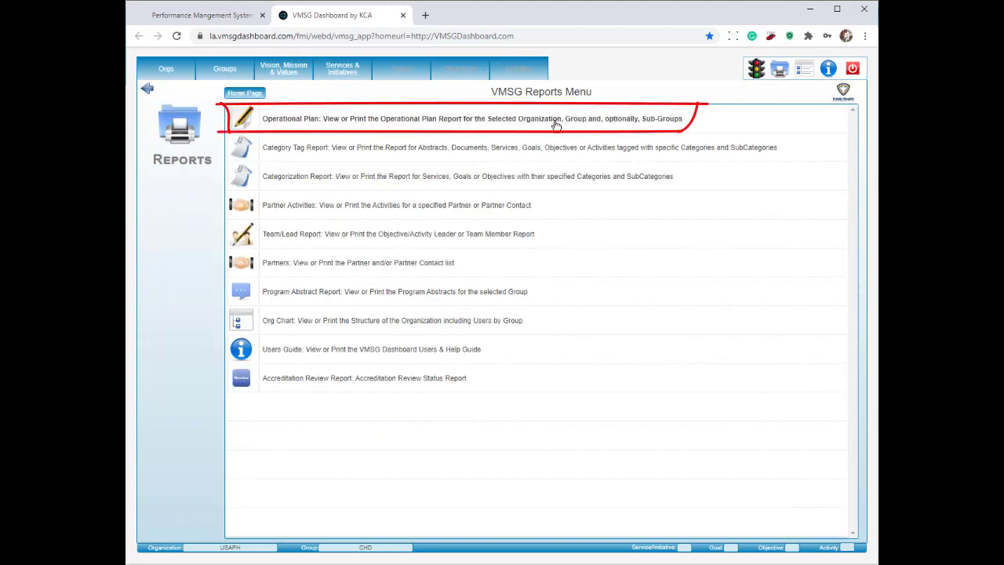
Open CHD's Operational Plan Report, scroll through Service 6, then show the services list.
click(554, 124)
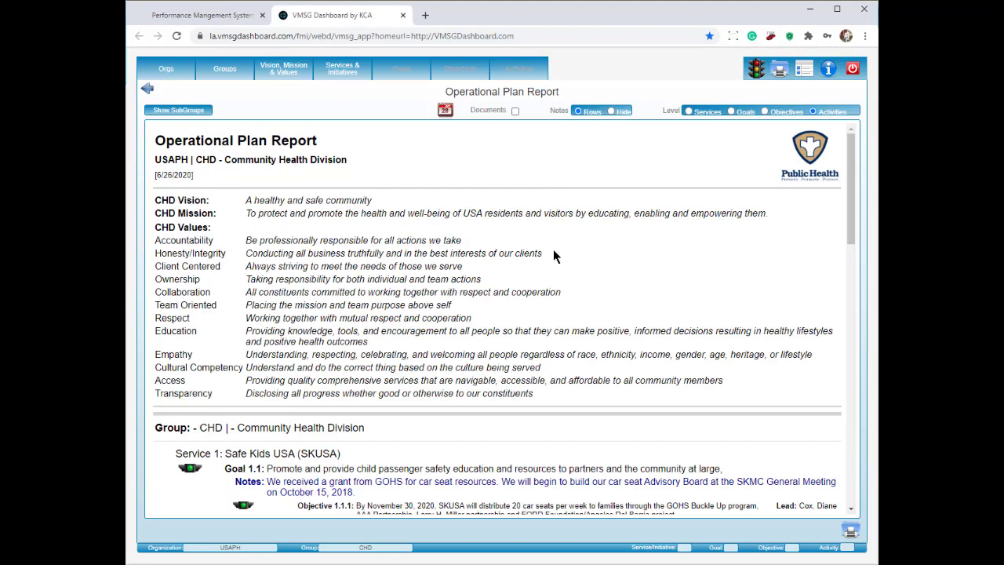
scroll(554, 248, down, 2)
scroll(554, 249, down, 1)
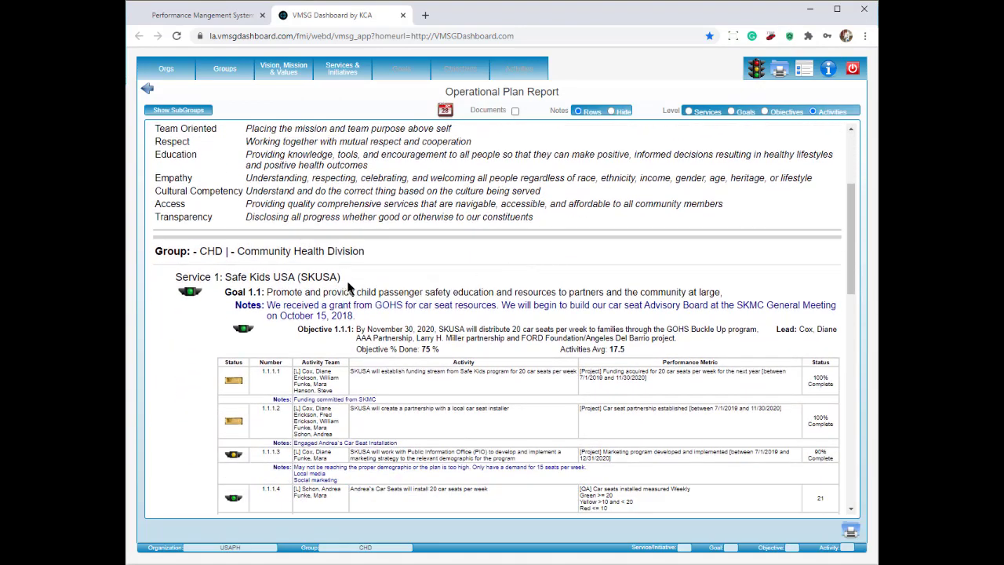
drag(344, 279, 174, 277)
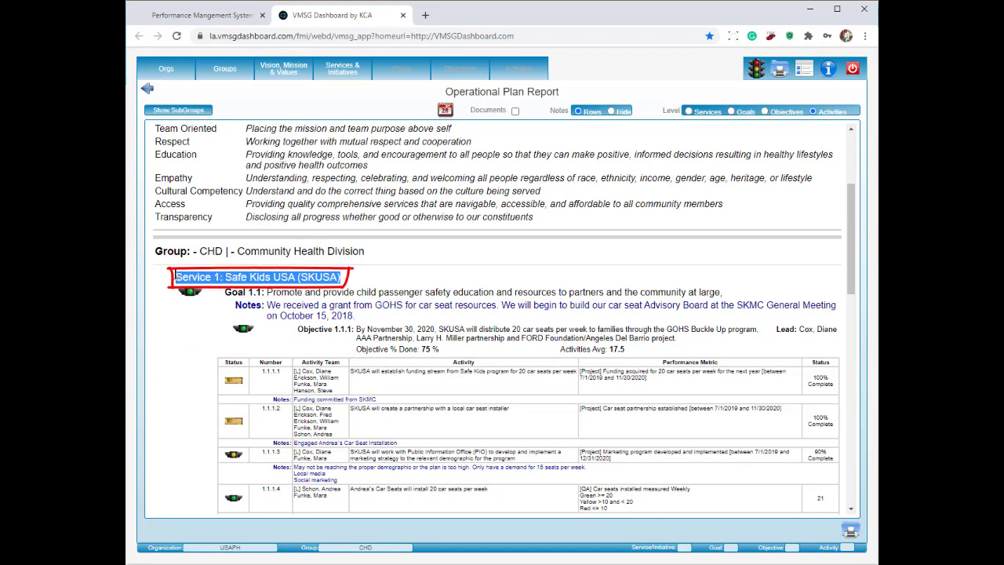
scroll(365, 281, down, 8)
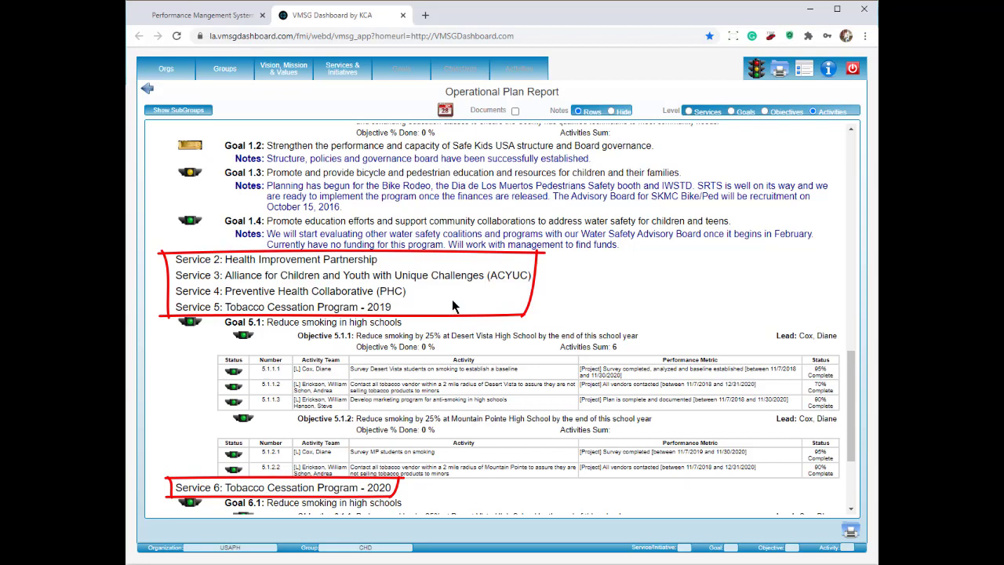
click(347, 74)
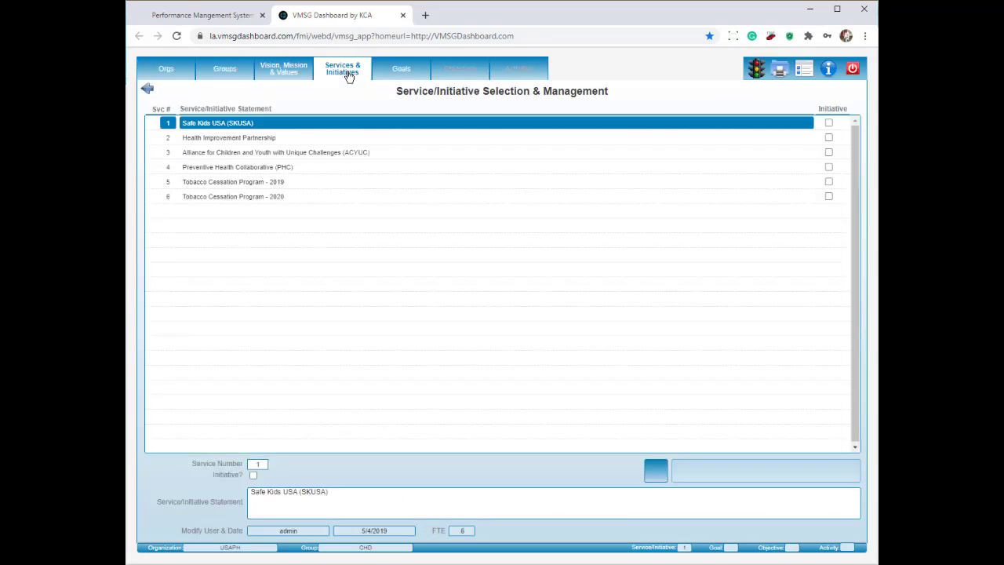
Select Service 1, Safe Kids USA (SKUSA), and rerun the Operational Plan Report for it.
click(235, 131)
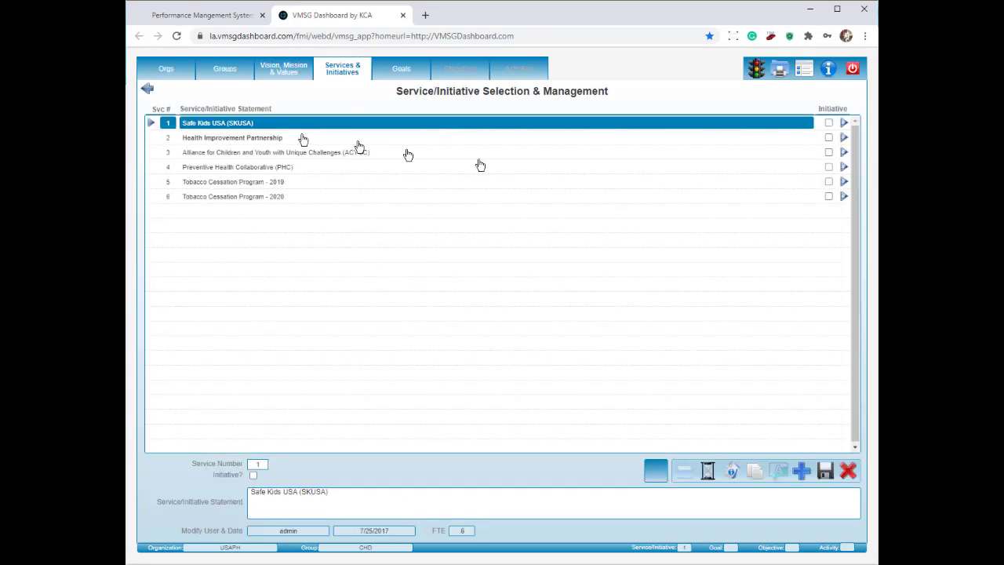
click(780, 72)
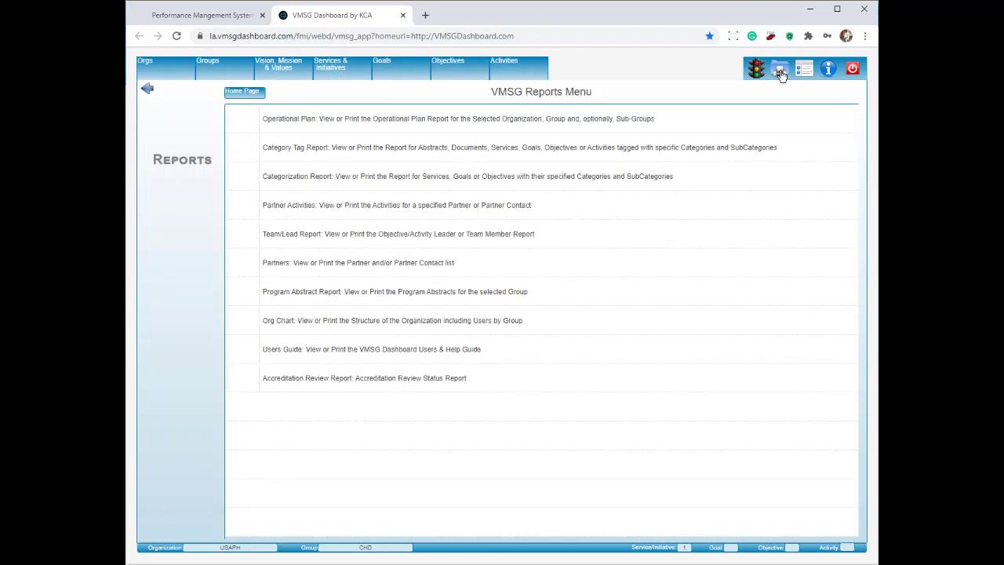
click(515, 119)
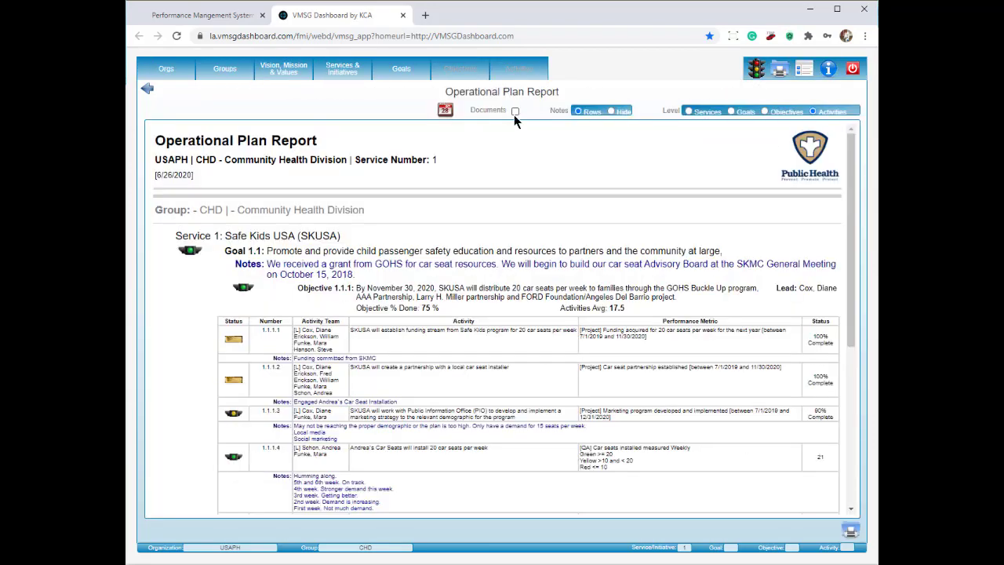
scroll(463, 190, down, 3)
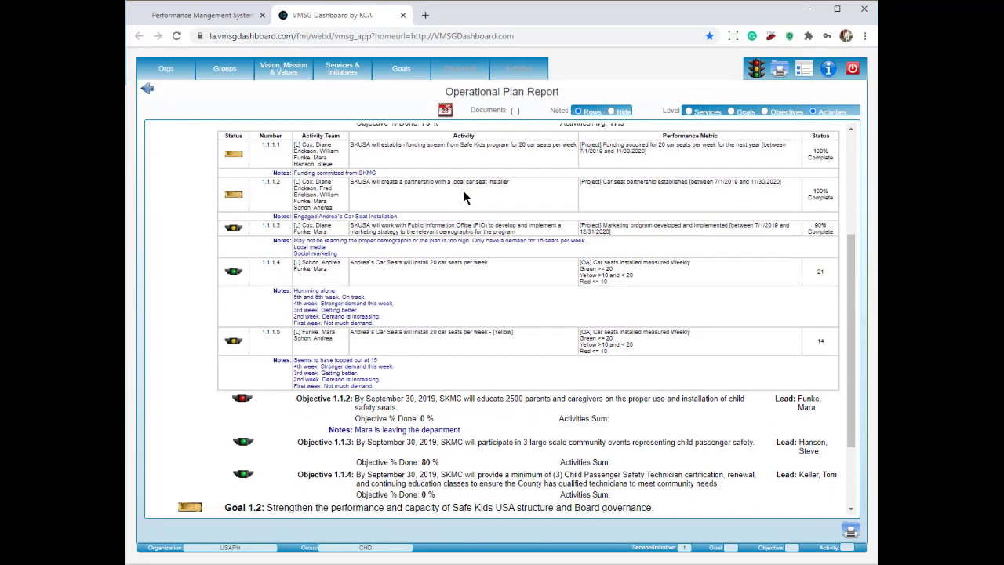
scroll(463, 197, down, 2)
scroll(470, 198, up, 5)
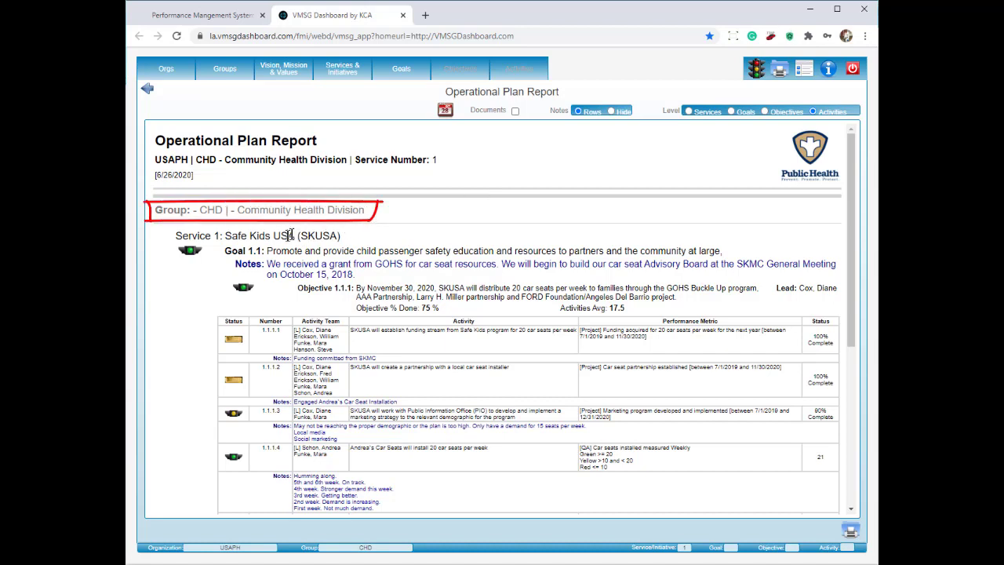
Highlight the CHD, Goal 1.1 and Objective 1.1.1 labels, then include attached documents.
mouse_move(368, 216)
mouse_down()
mouse_move(154, 215)
mouse_move(196, 237)
mouse_move(342, 237)
mouse_up()
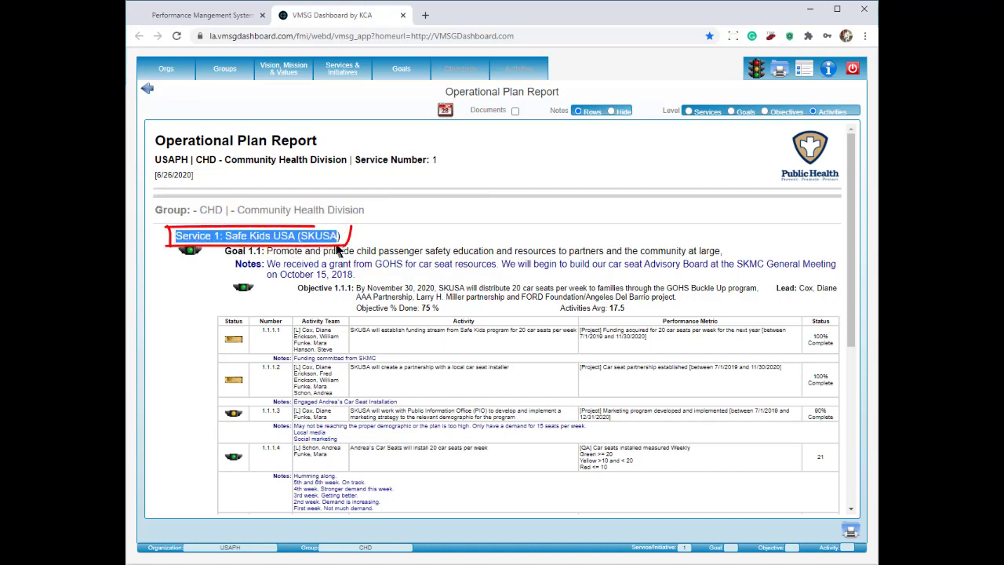
drag(226, 250, 265, 251)
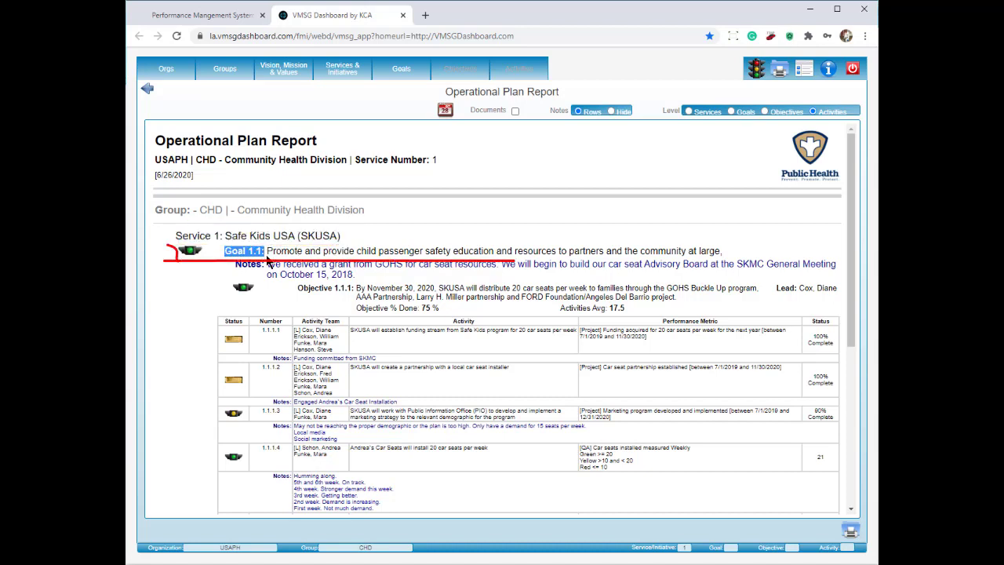
drag(298, 288, 355, 288)
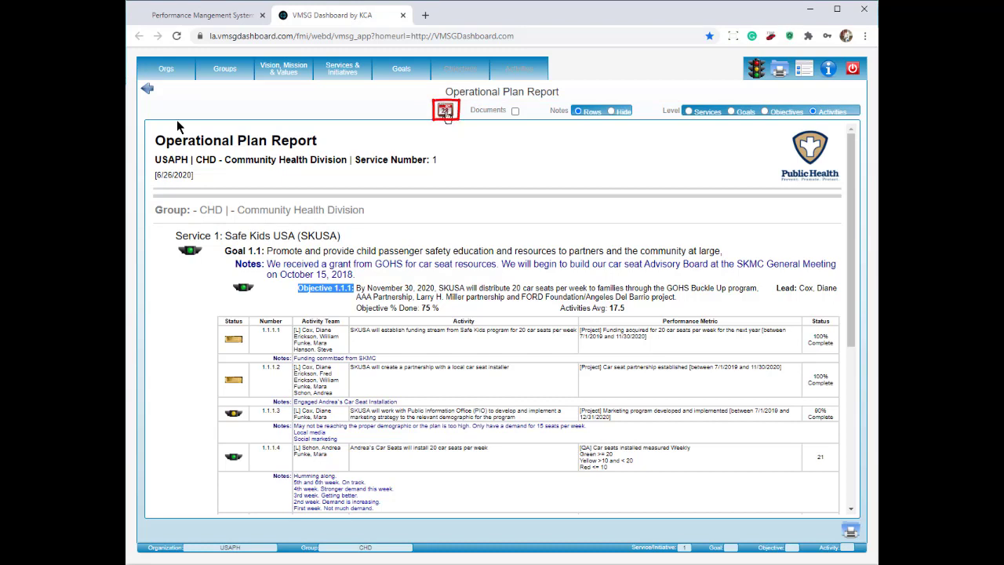
click(515, 111)
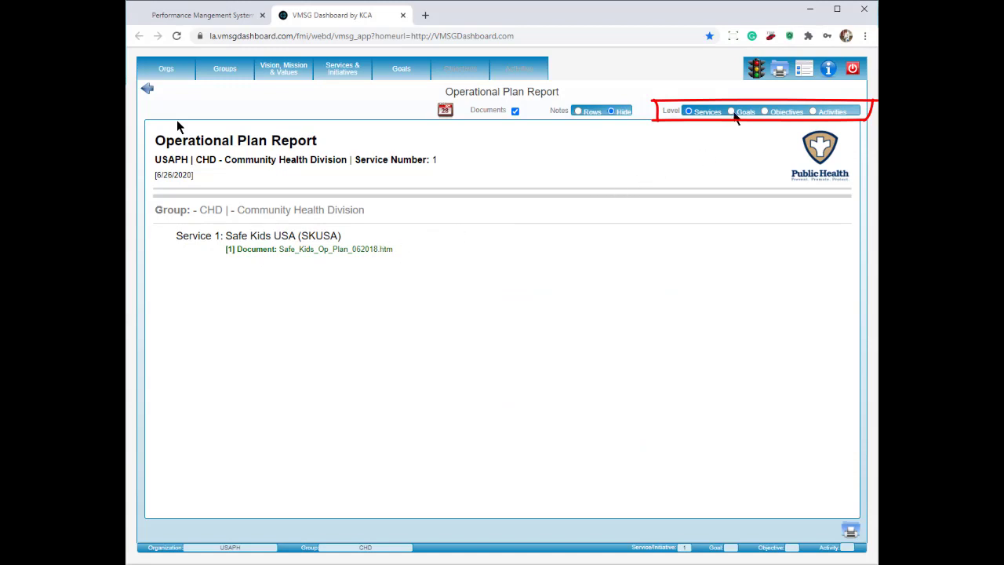
Step the report level through Goals, Objectives and Activities, then return to the Reports Menu.
click(732, 112)
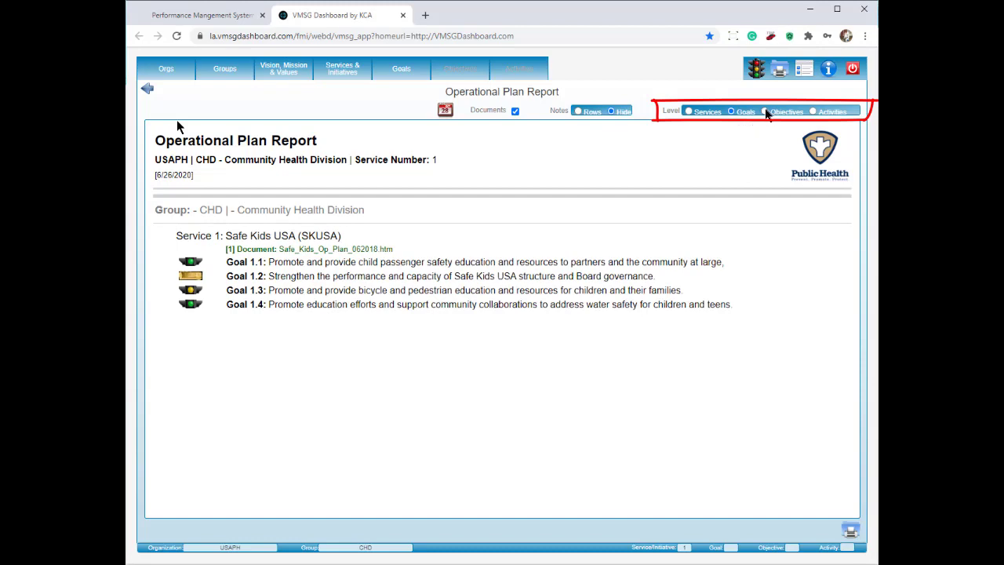
click(766, 113)
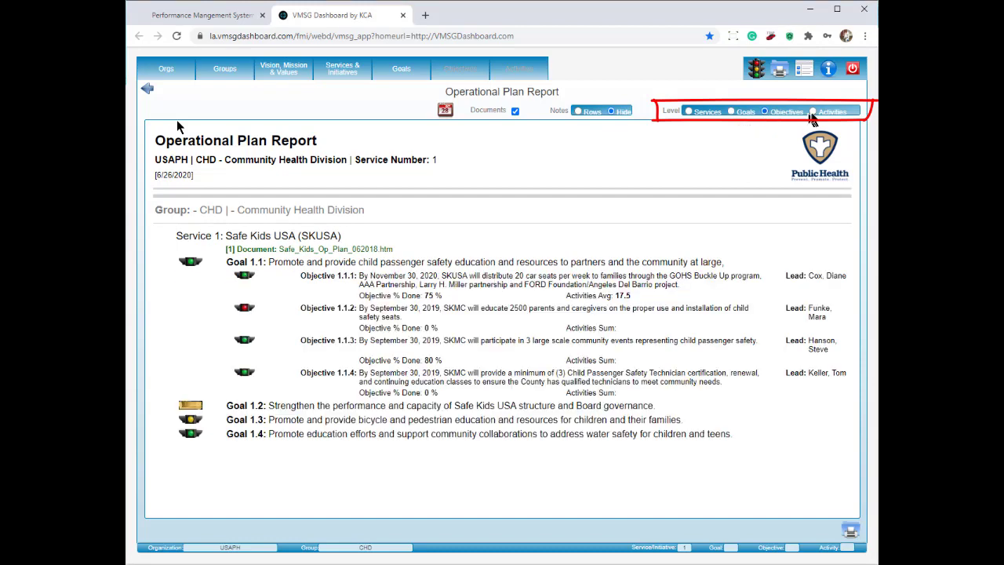
click(813, 112)
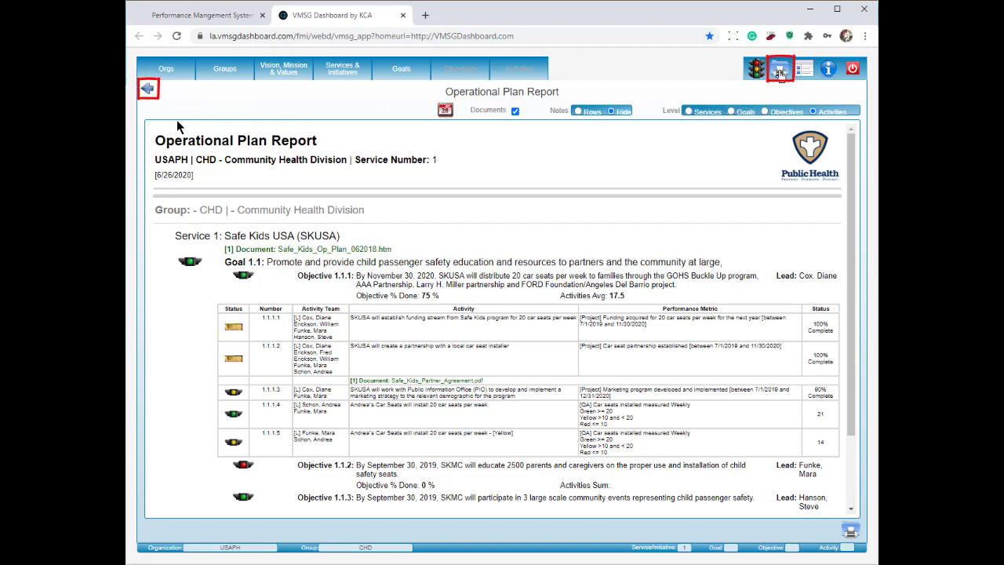
click(780, 69)
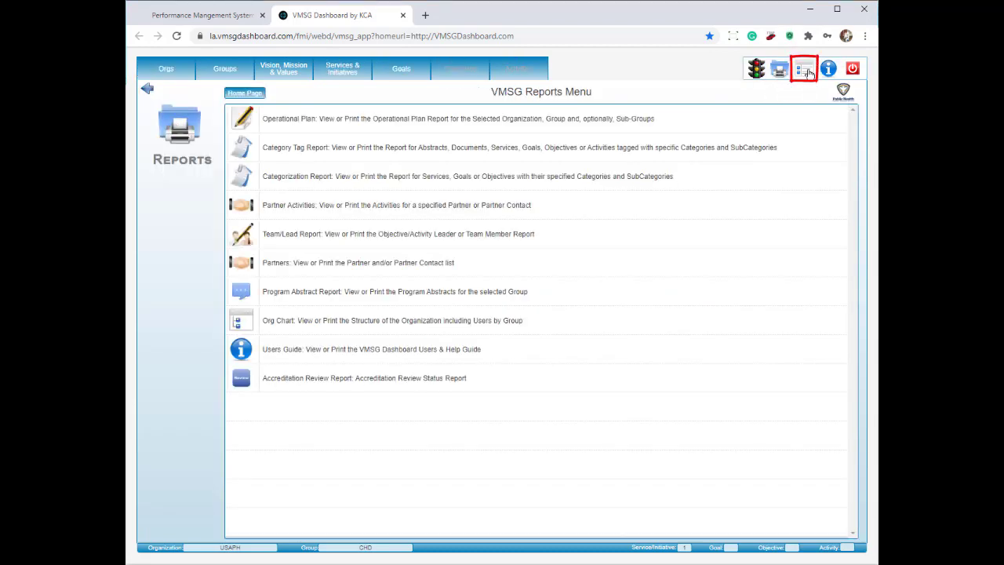
Go back to the CHD main menu and open the Organization Selection & Management page.
click(805, 71)
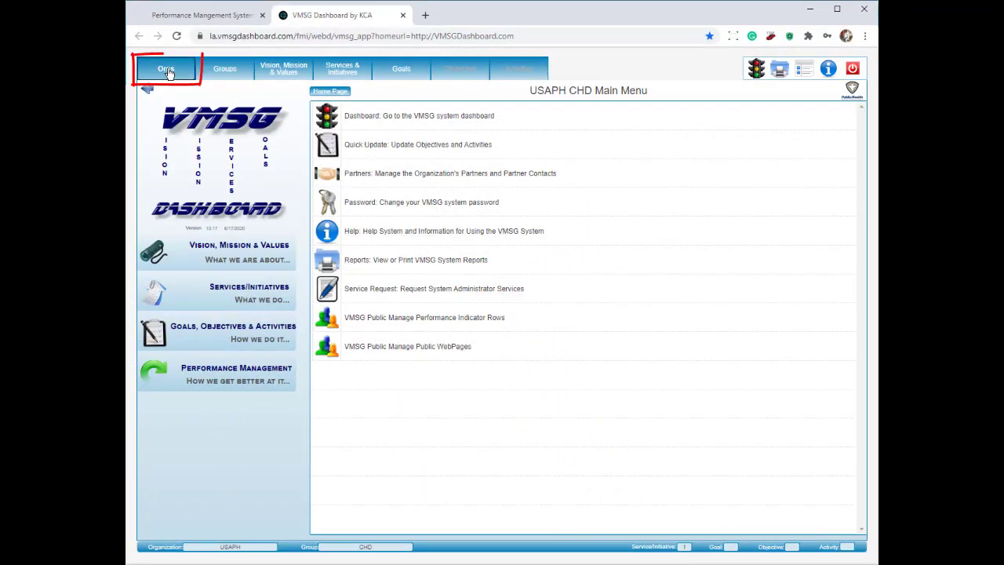
click(167, 72)
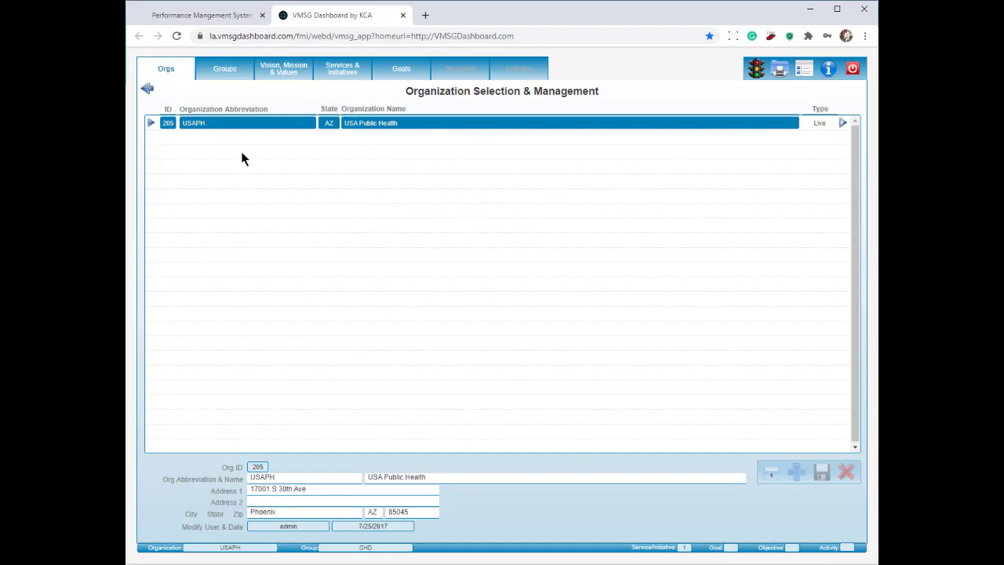
Check the group list, then view the vision 'A healthy and safe community' and its 12 values.
click(230, 75)
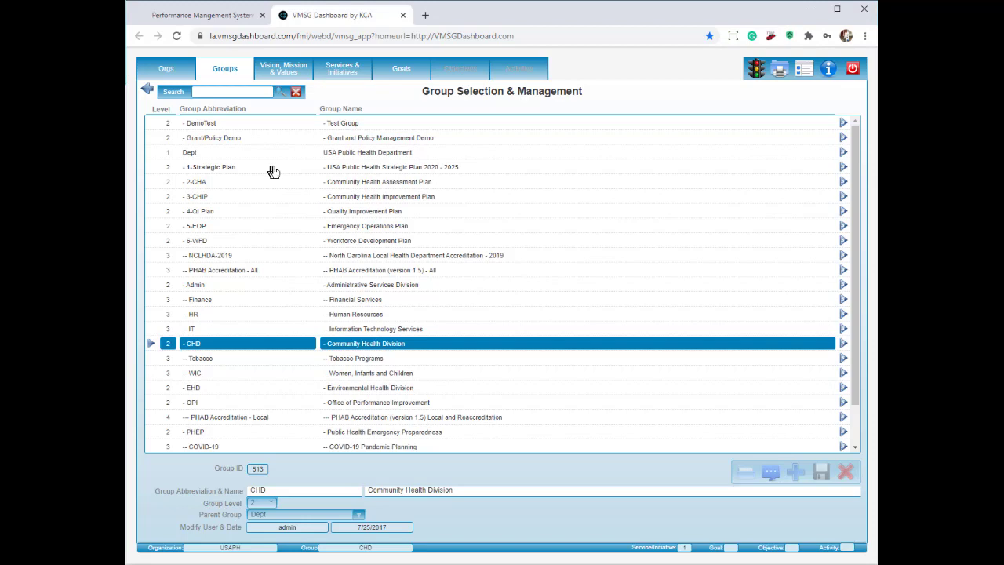
click(289, 77)
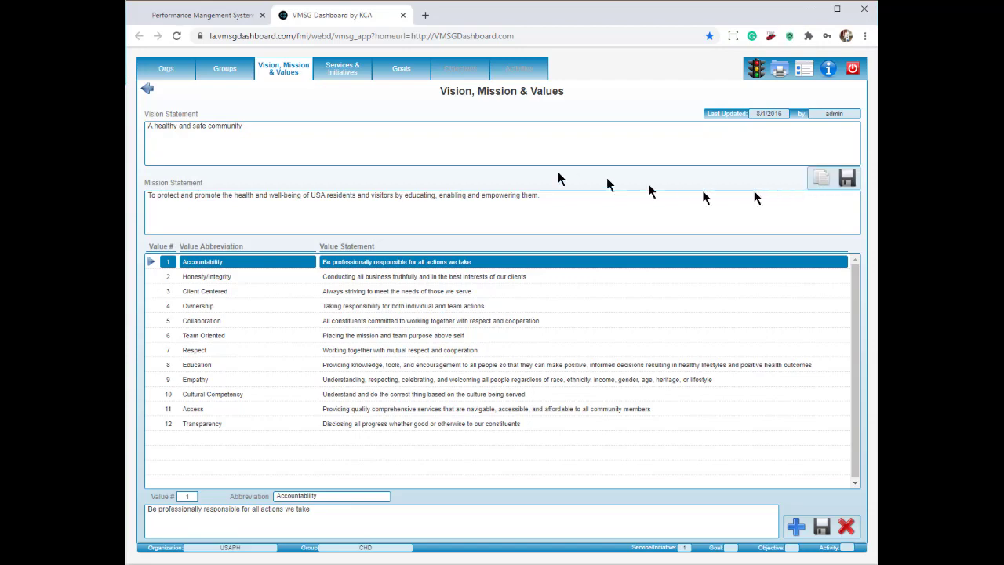
Drill from Safe Kids USA through its first goal and objective to activities, then back to Objectives.
click(346, 74)
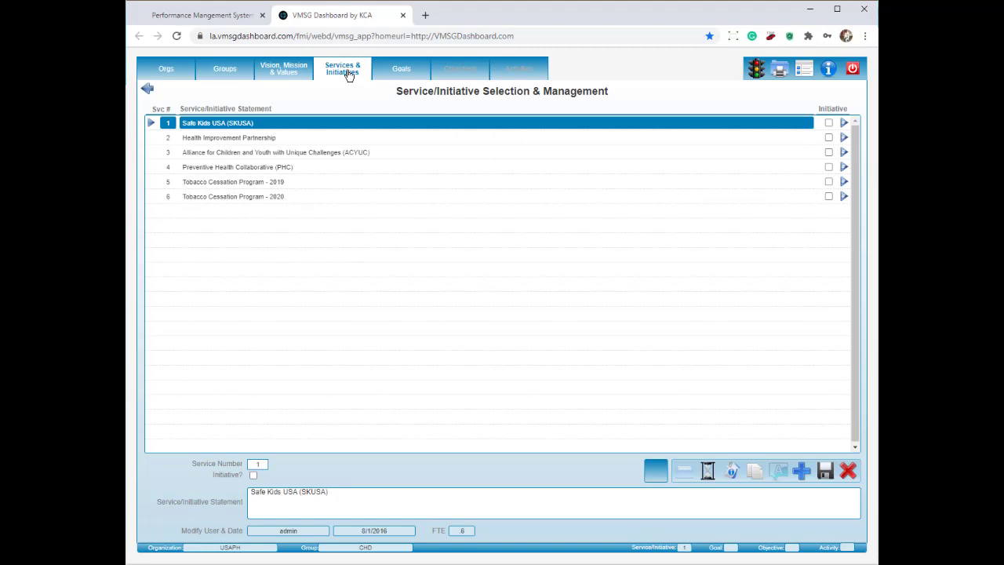
click(845, 124)
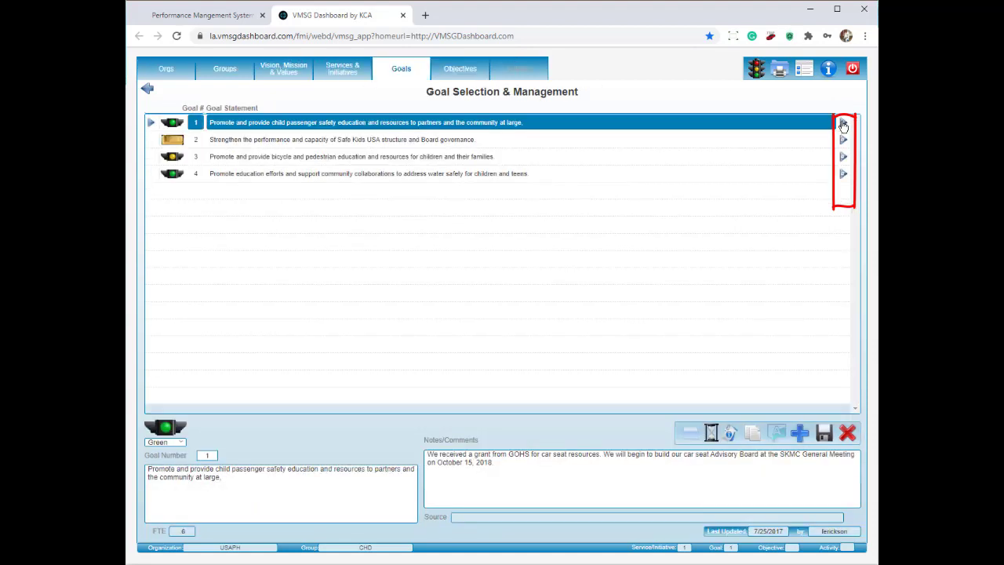
click(845, 124)
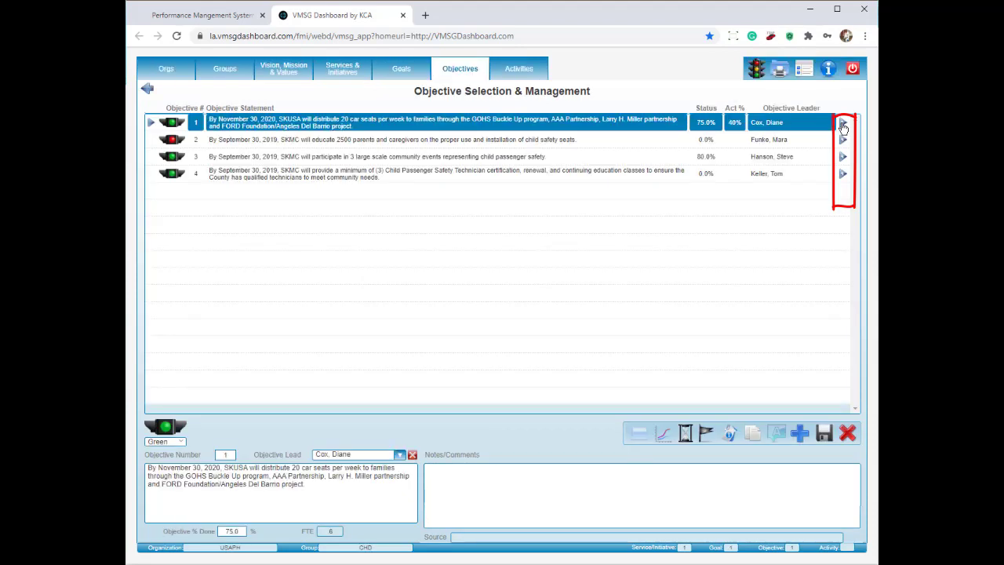
click(843, 126)
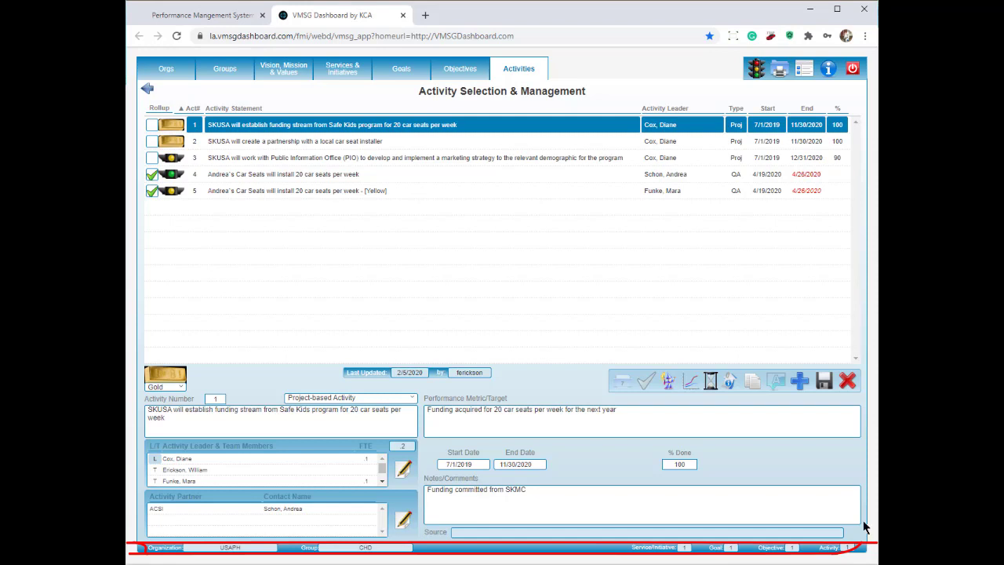
click(792, 549)
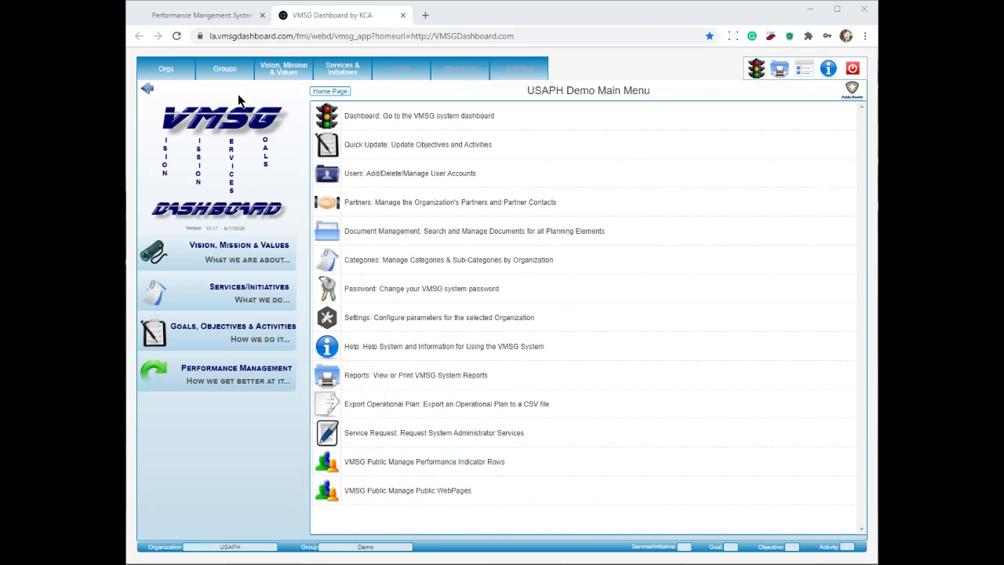
Add a new level-2 group under Demo with abbreviation Test and name Test Group.
click(220, 69)
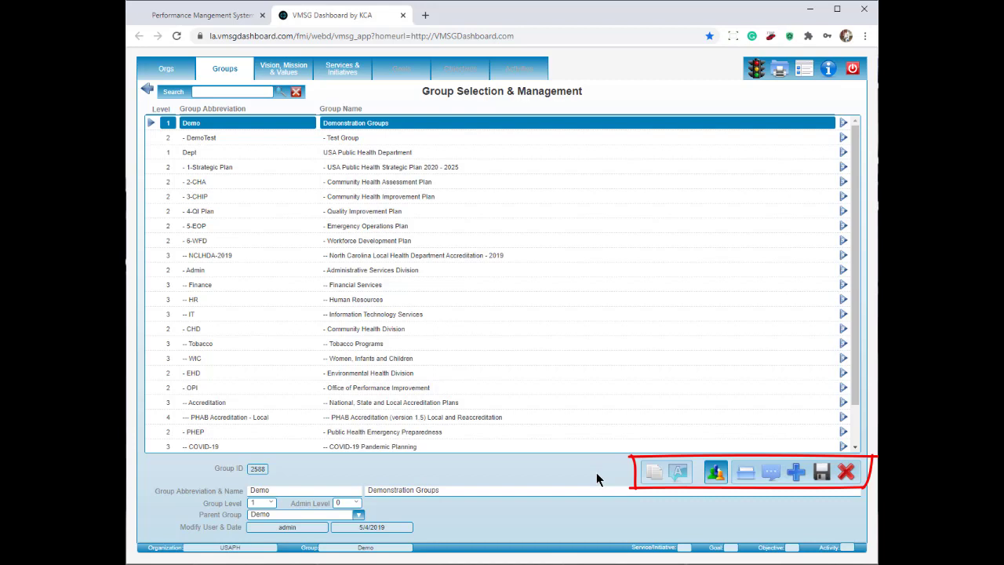
click(797, 472)
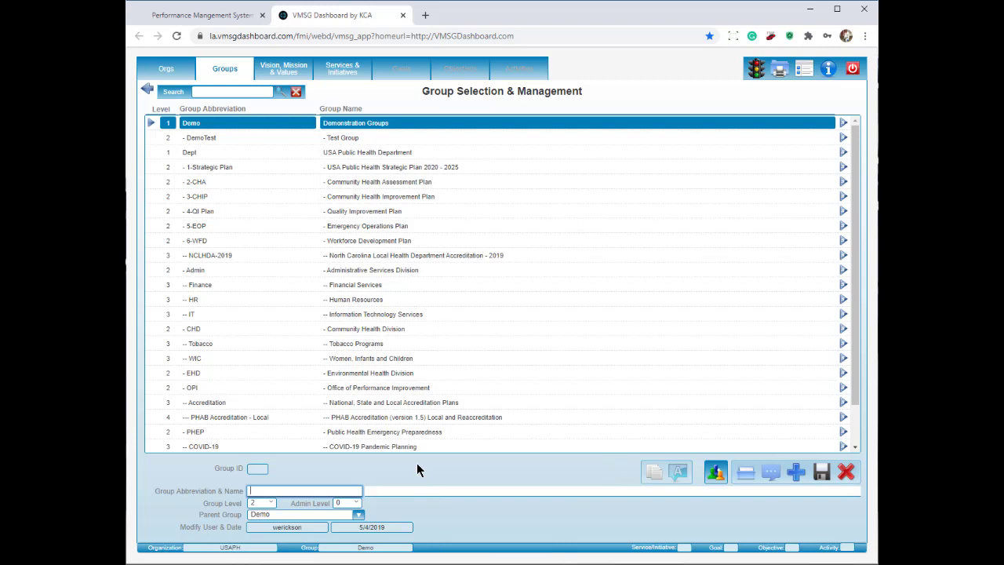
text(Test)
key(Tab)
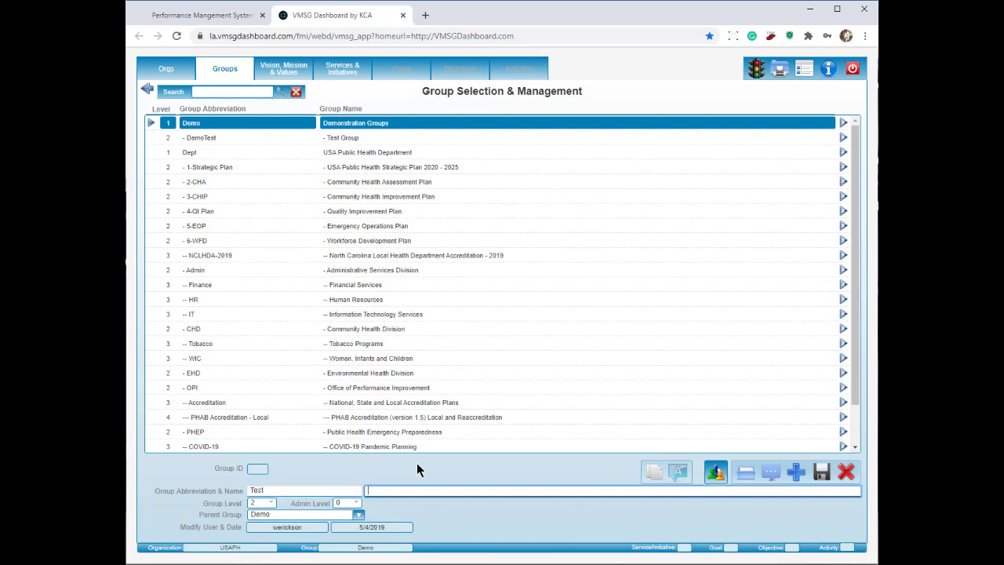
text(Test Group)
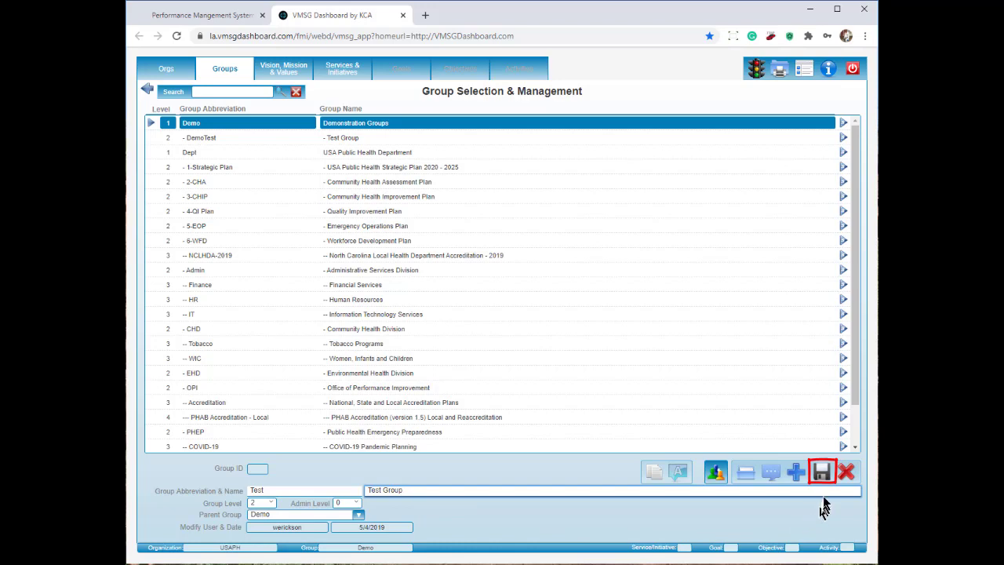
Save the Test group with Just Me permissions so it is listed under Demo as Group ID 5806.
click(822, 472)
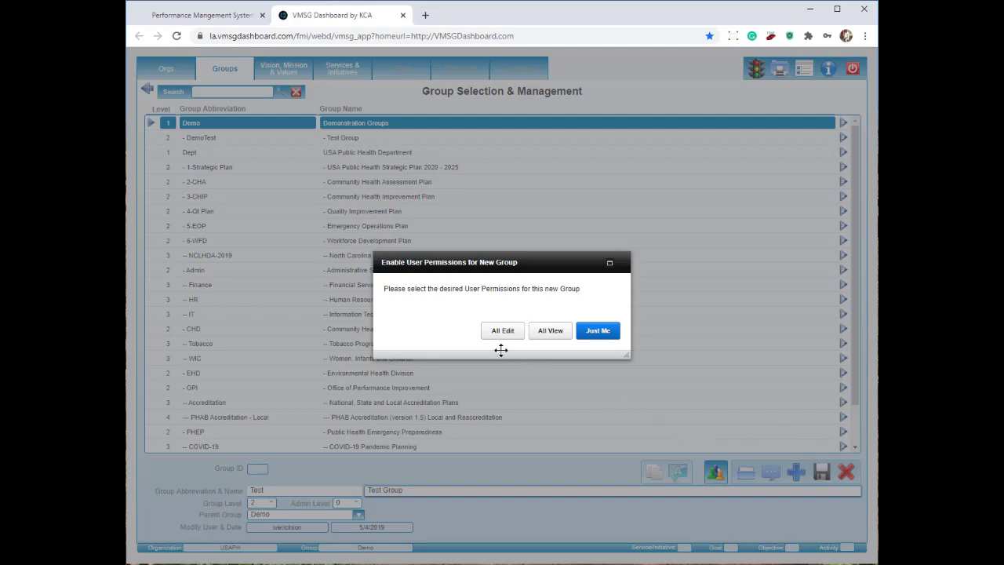
click(597, 331)
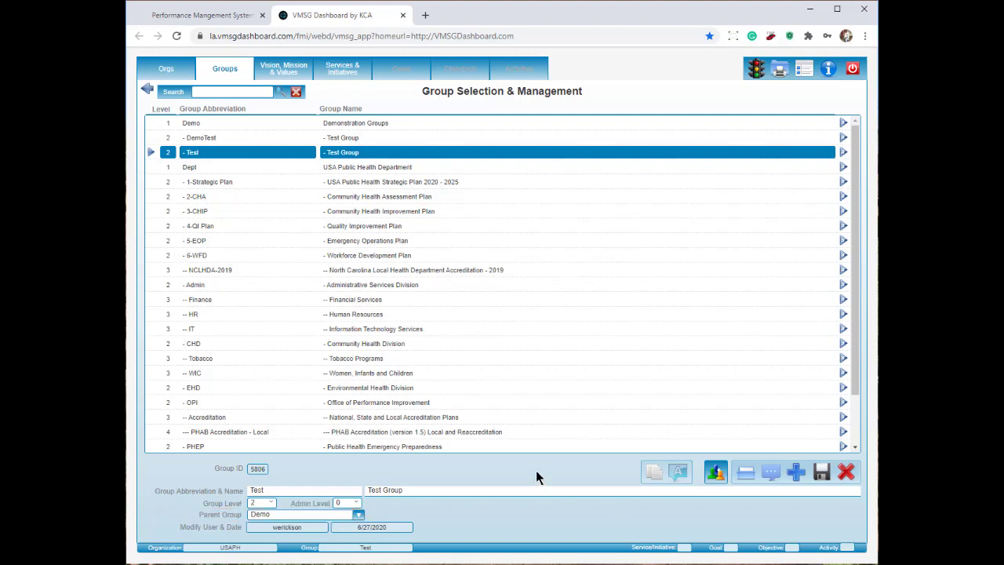
Rename the Test group to 'Test Group for Training', save it, then delete it, leaving only DemoTest.
click(493, 489)
text(for T)
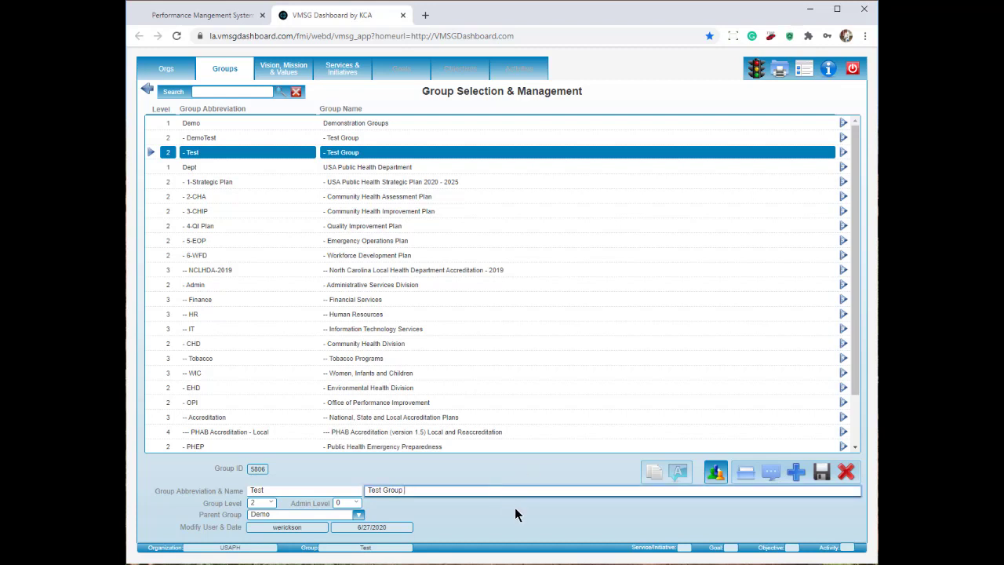
text(raining)
click(284, 125)
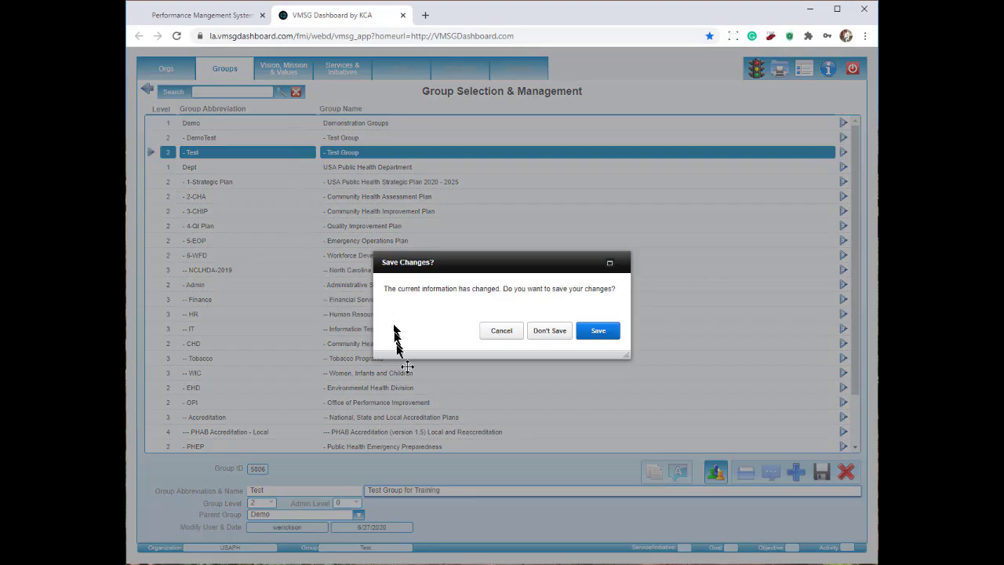
click(604, 334)
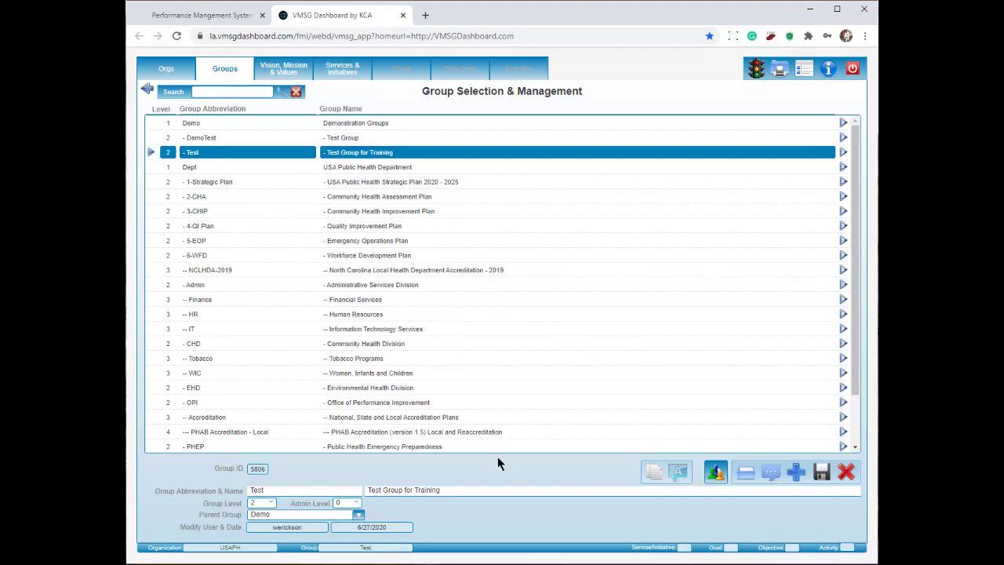
click(846, 474)
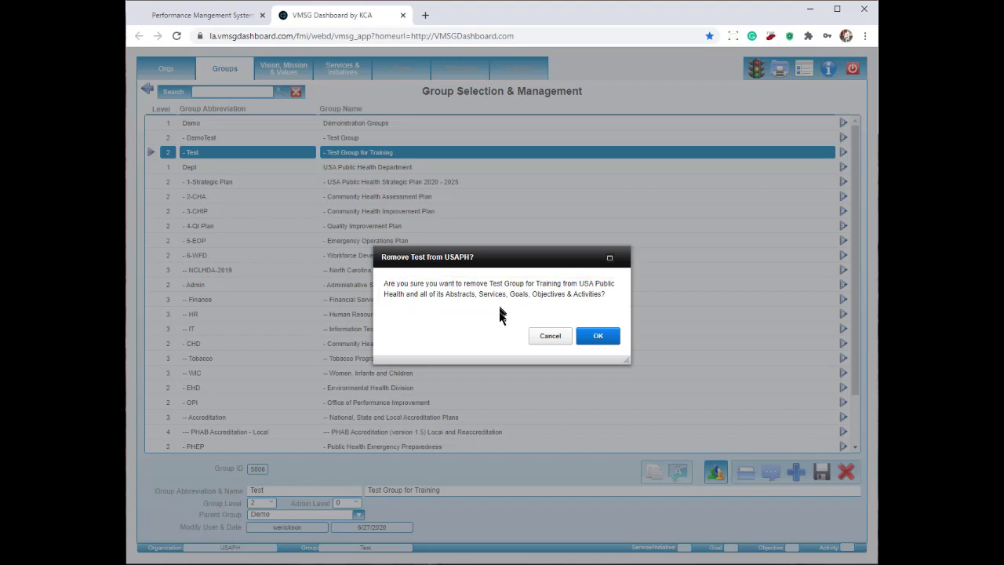
click(600, 338)
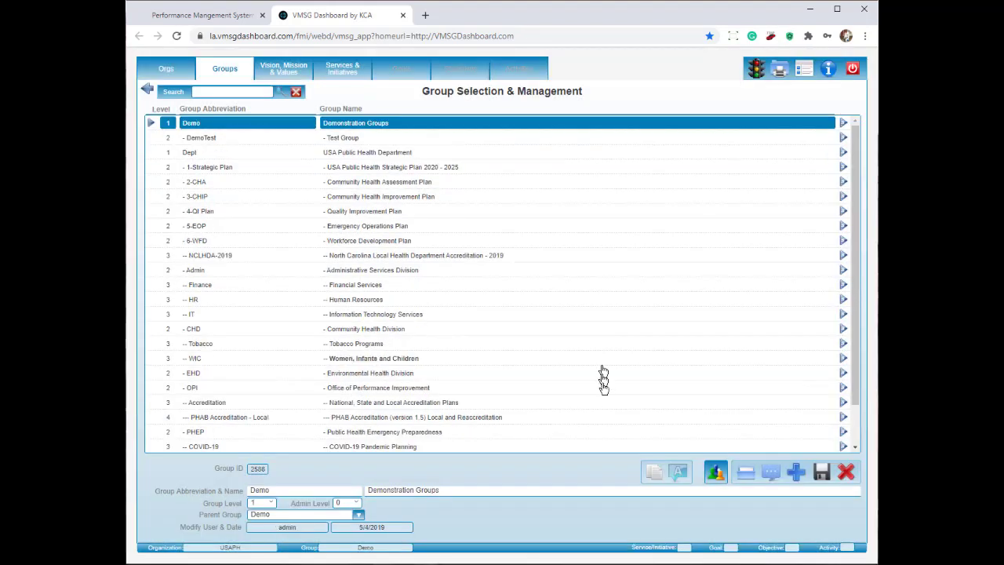
Open Document Management for the recreated Test group (ID 5807) and start inserting a new document.
click(773, 474)
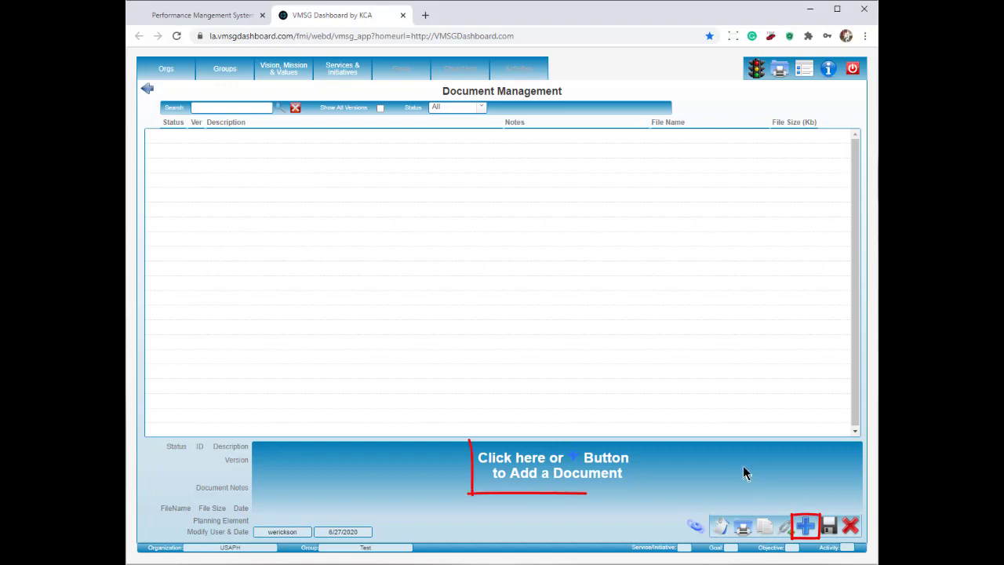
click(647, 485)
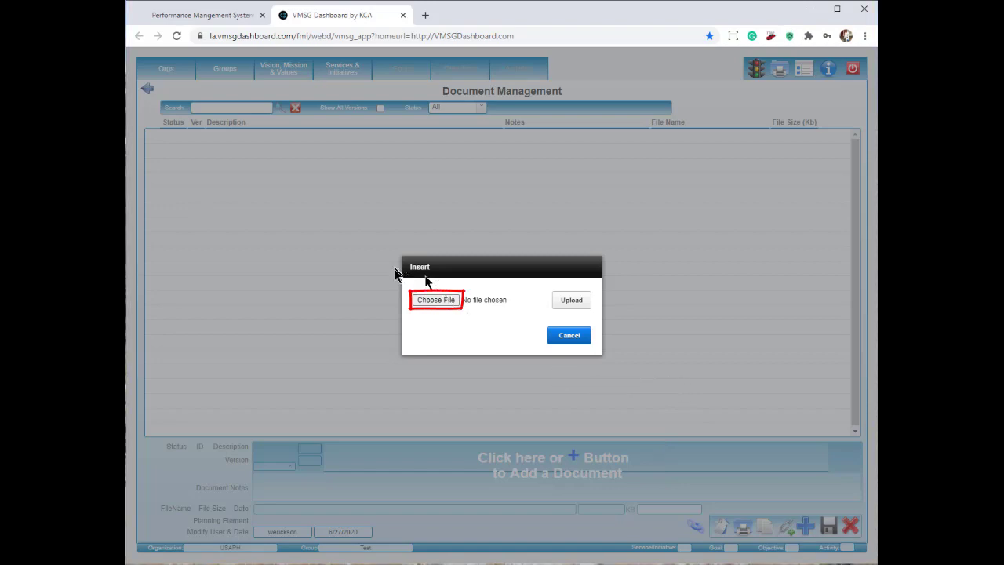
Upload Tobacco_Cessation_Plan.pdf (178.6 KB) from the computer into the new document record.
click(432, 303)
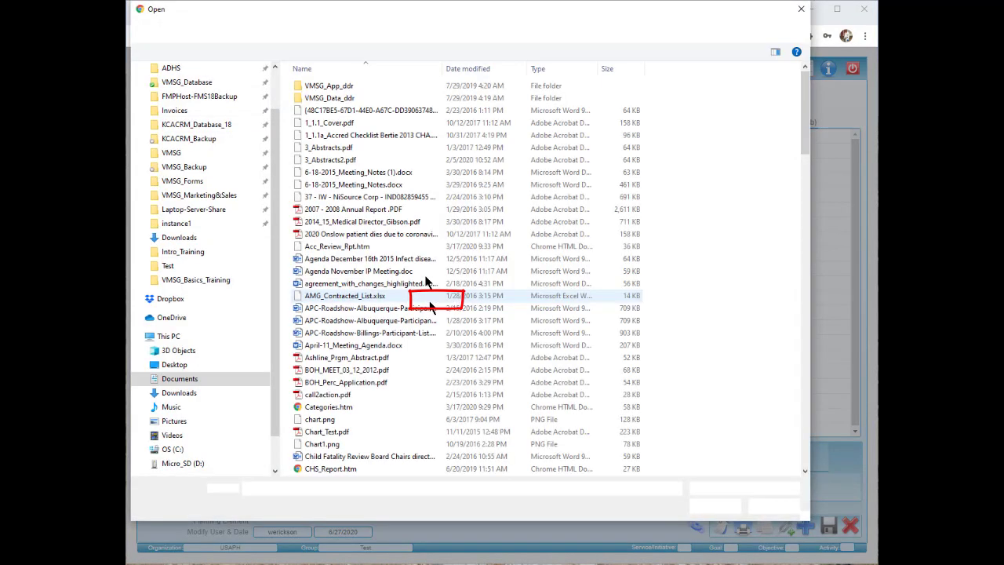
drag(804, 103, 800, 358)
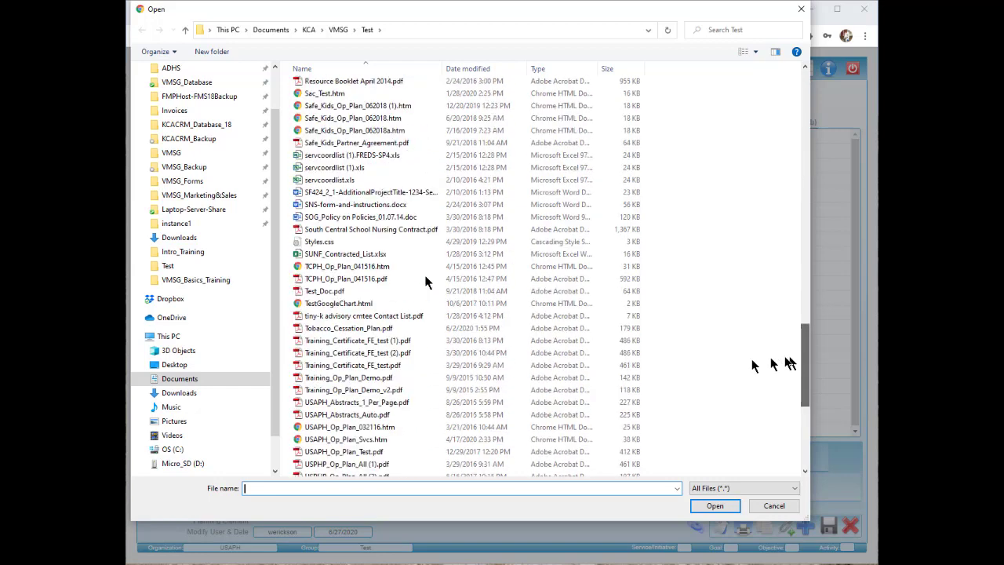
click(408, 328)
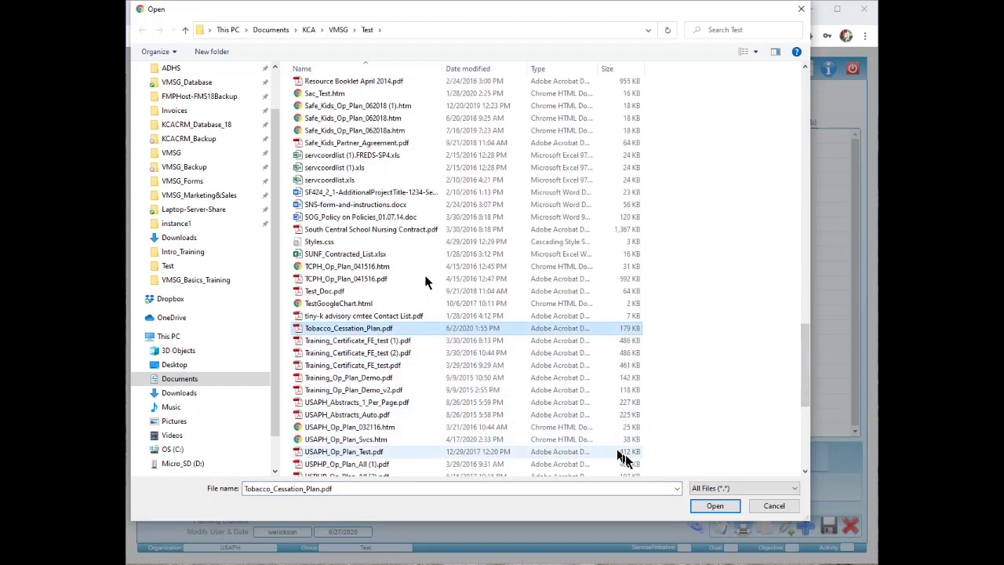
click(715, 506)
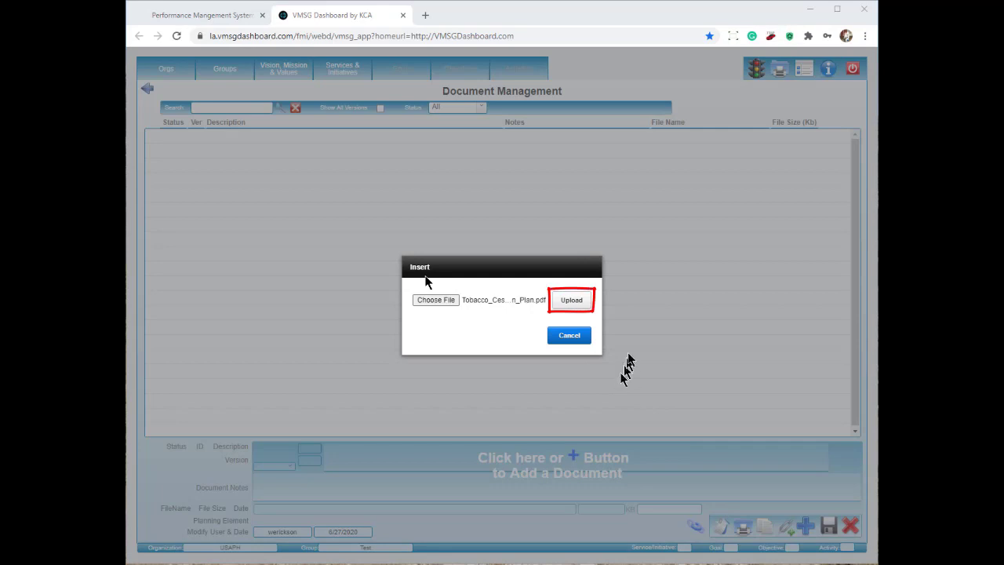
click(570, 305)
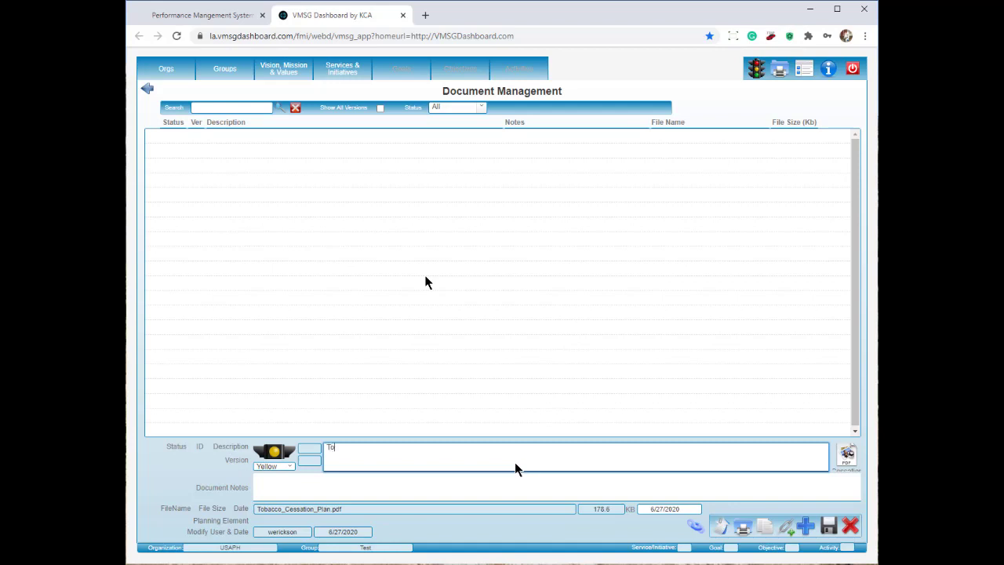
Enter the description 'Tobacco Cessation Plan' and the document note 'First Draft'.
text(bacco Cessation Plan)
key(Tab)
text(F)
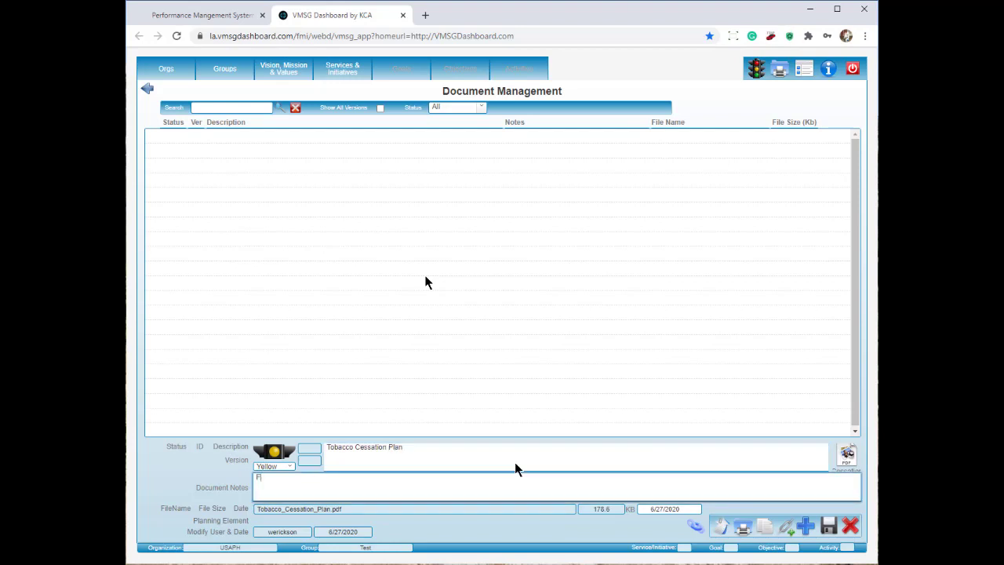
text(irst Draft)
Cycle the status light back to Yellow and save the document as version 1, ID 31947.
click(288, 463)
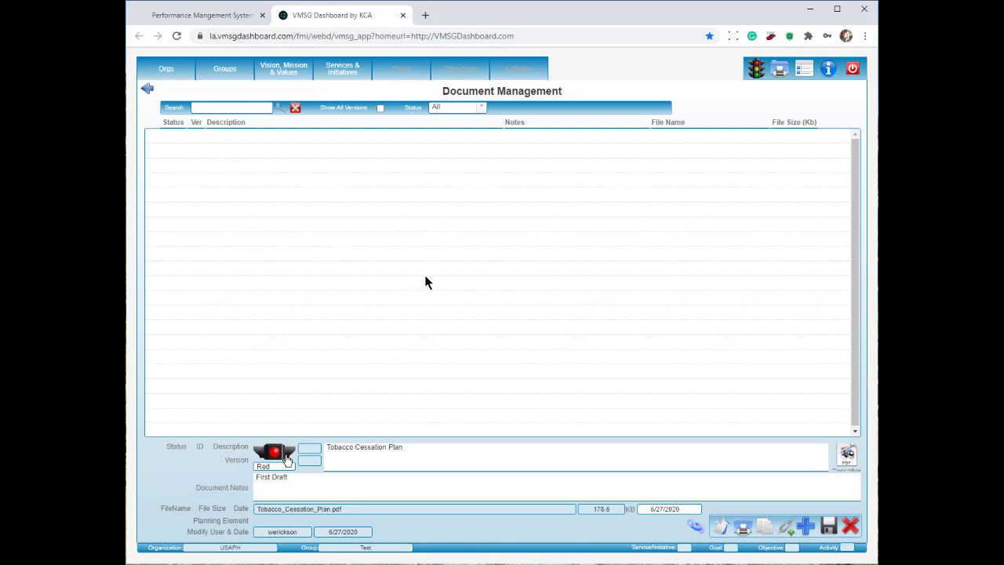
click(287, 459)
click(289, 455)
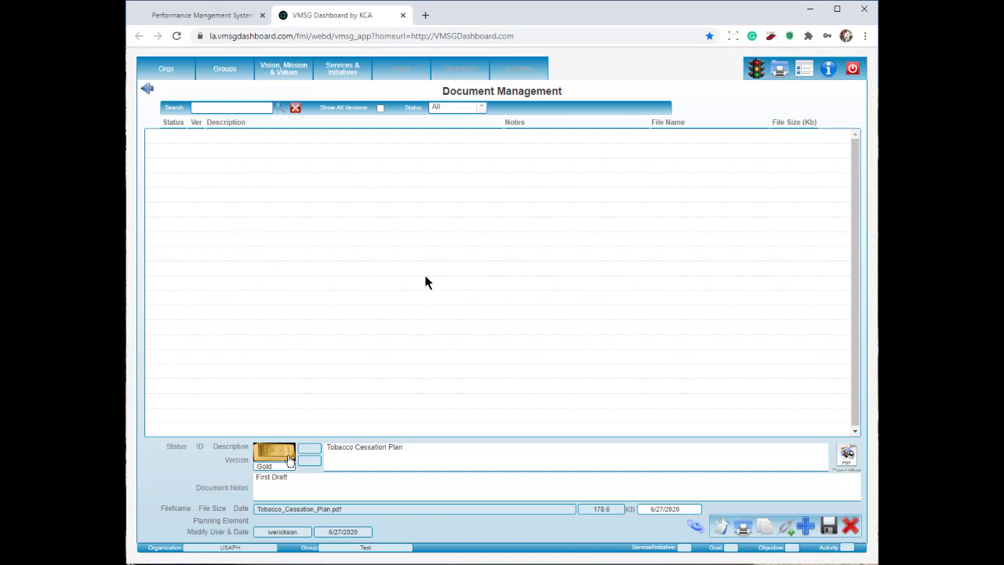
click(291, 461)
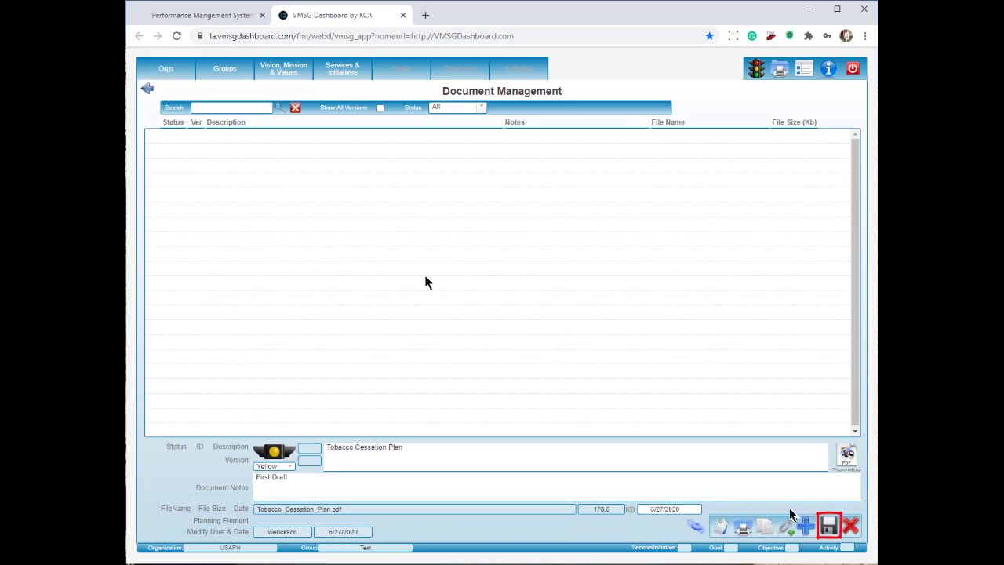
click(830, 525)
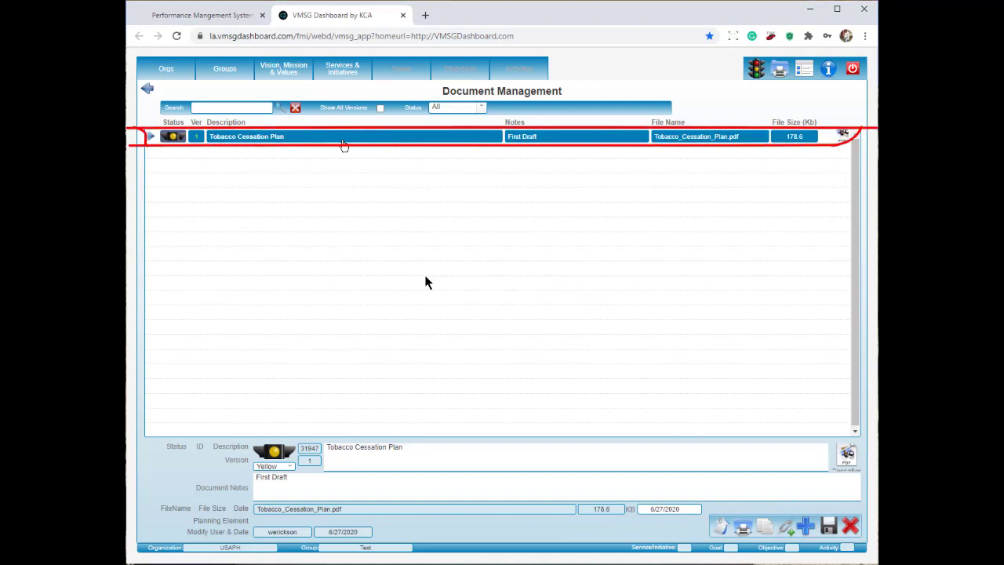
Insert another document and upload Tobacco_Cessation_Plan.pdf (178.6 KB) into it.
click(765, 530)
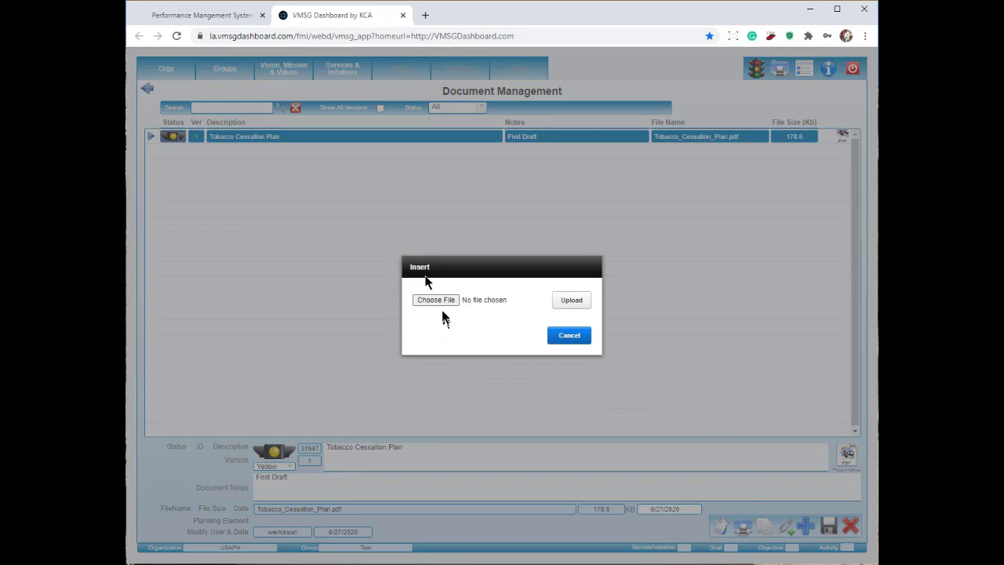
click(440, 303)
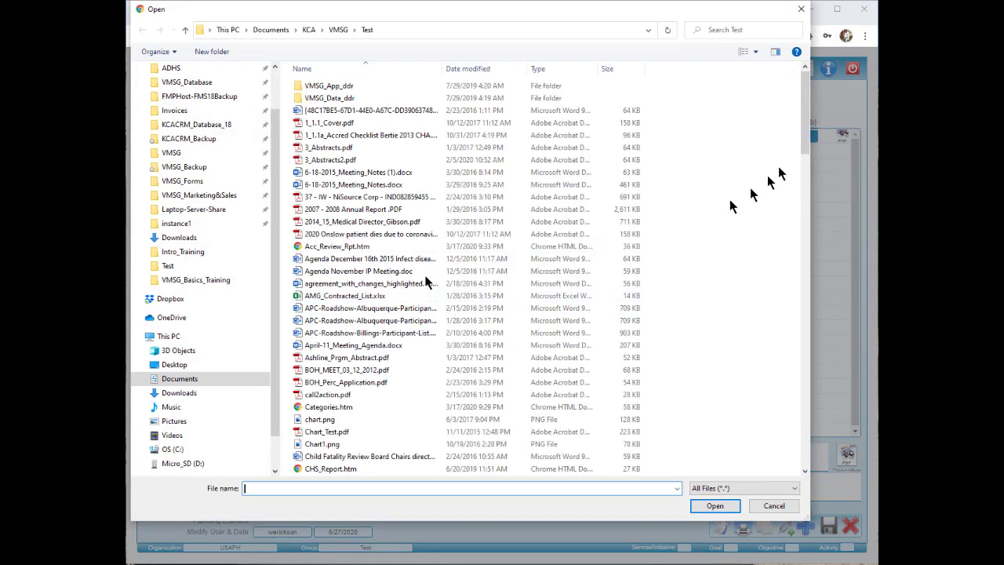
drag(806, 123, 806, 368)
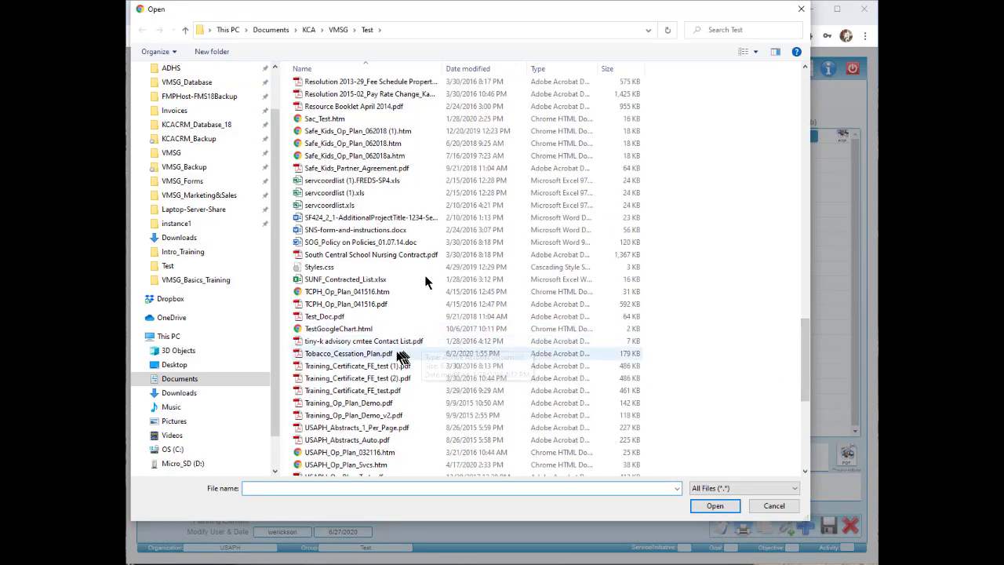
click(376, 353)
click(715, 506)
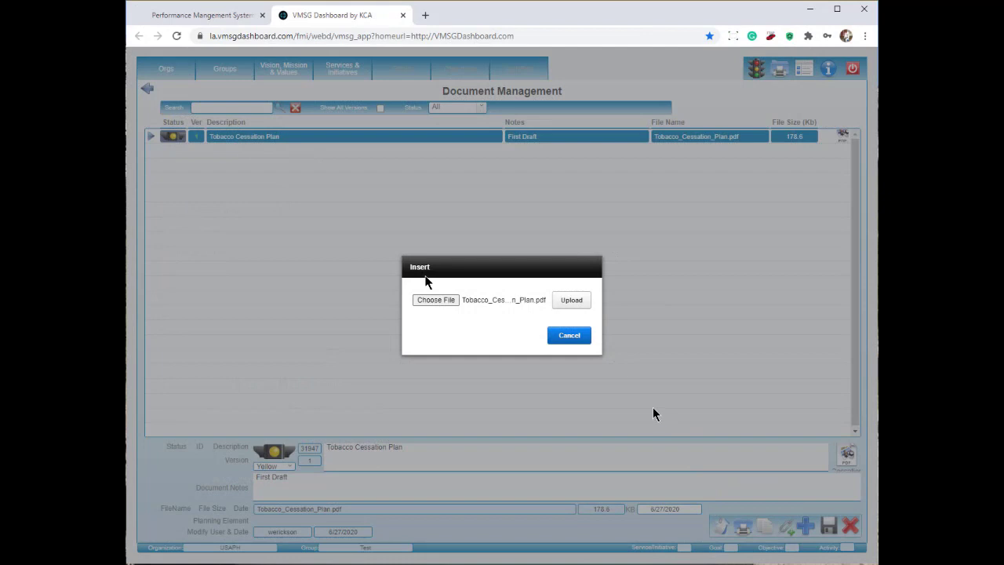
click(571, 301)
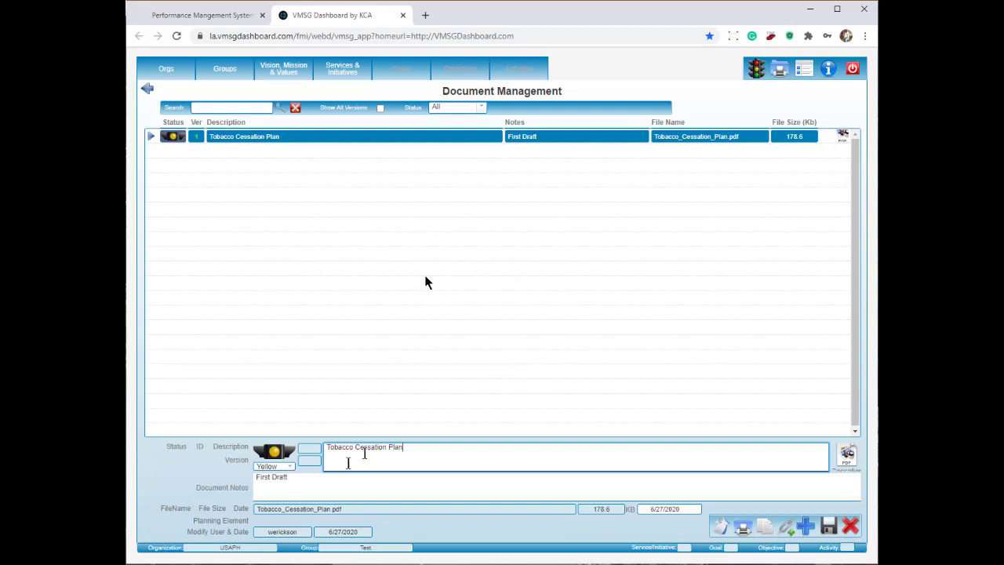
Change notes to 'Second Draft', append 'for Training' to the description, set Gold status, and save as version 2.
double_click(263, 477)
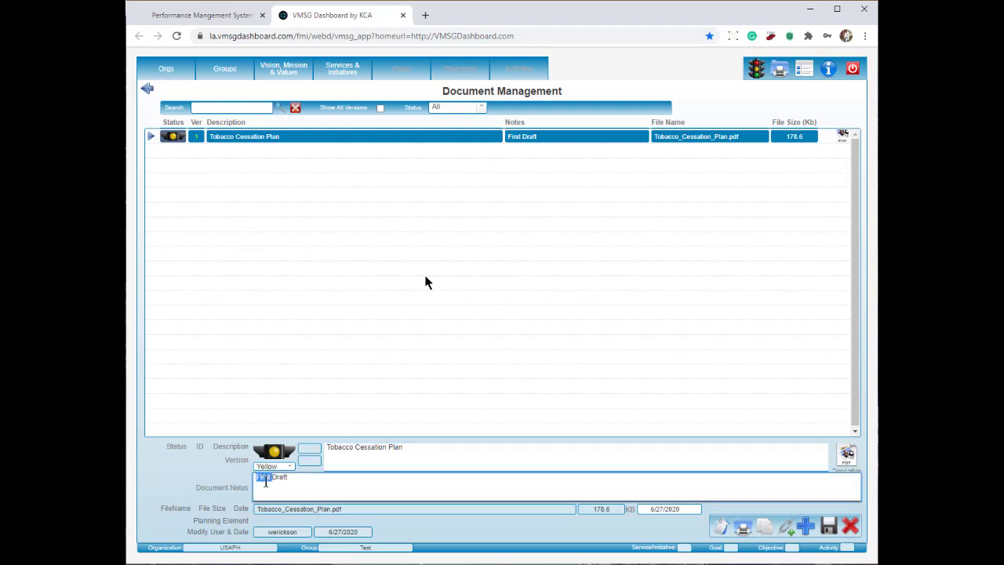
text(Second)
click(460, 455)
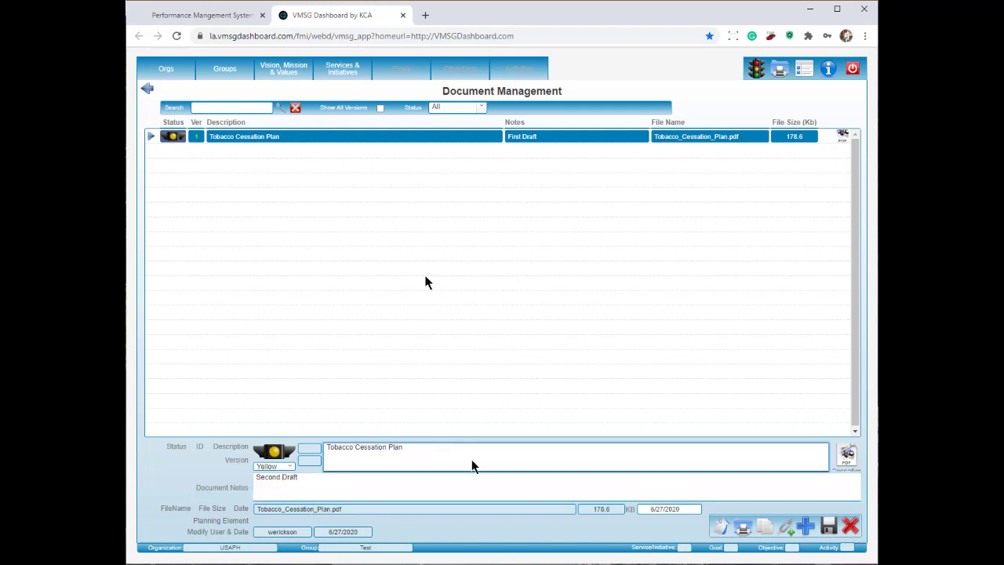
text(for Training)
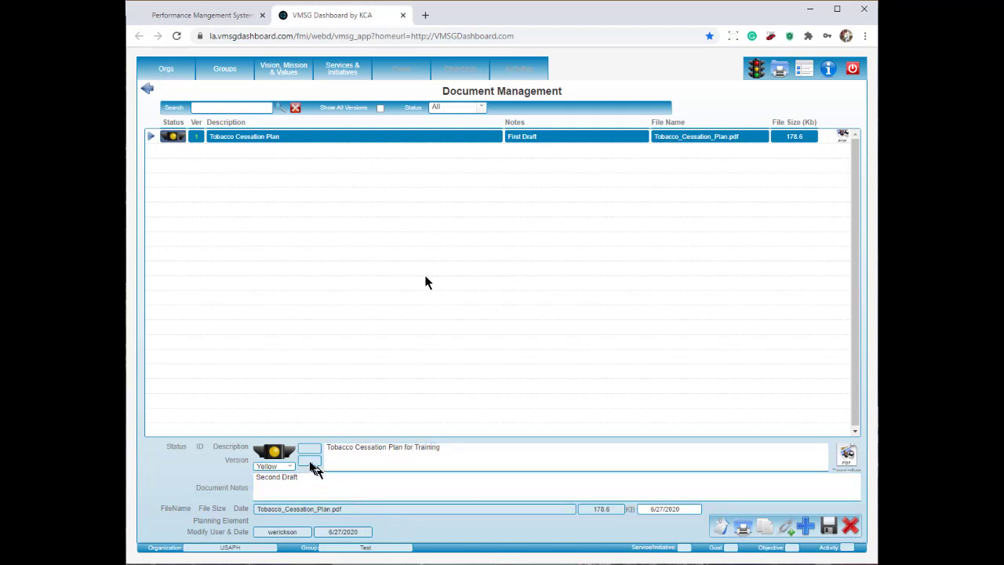
click(279, 454)
click(279, 454)
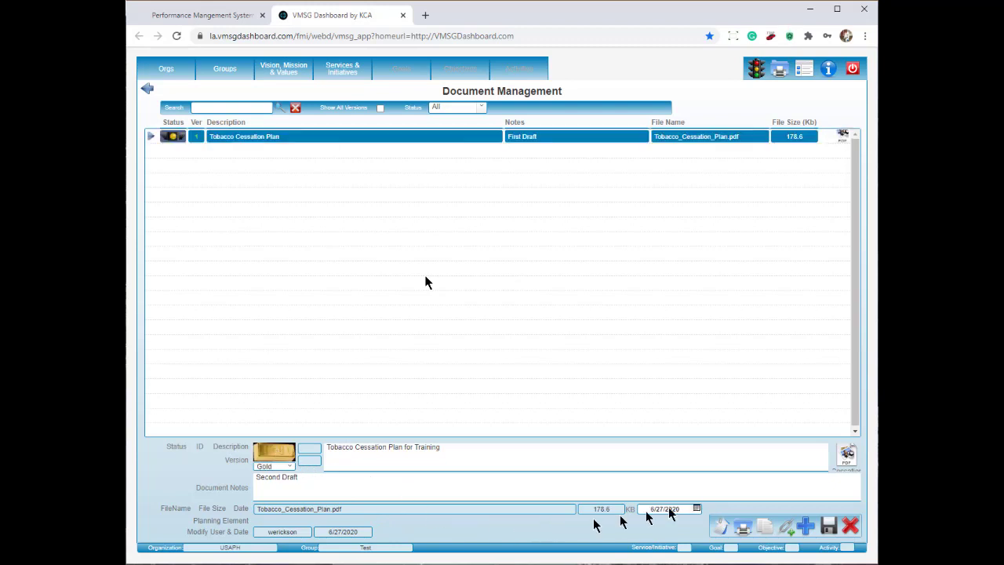
click(833, 528)
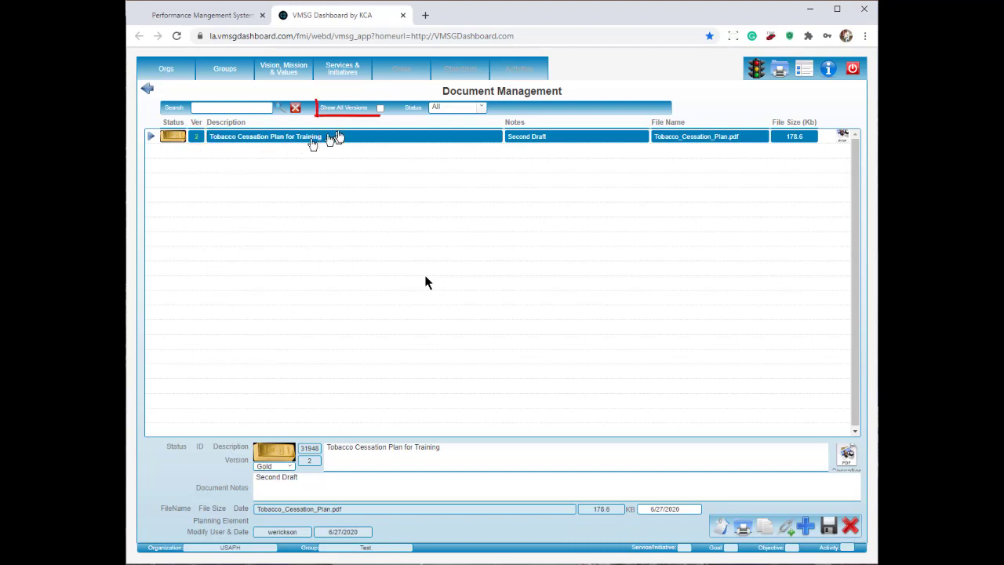
Show all versions, then view the version 2 and version 1 Tobacco Cessation Plan rows.
click(381, 109)
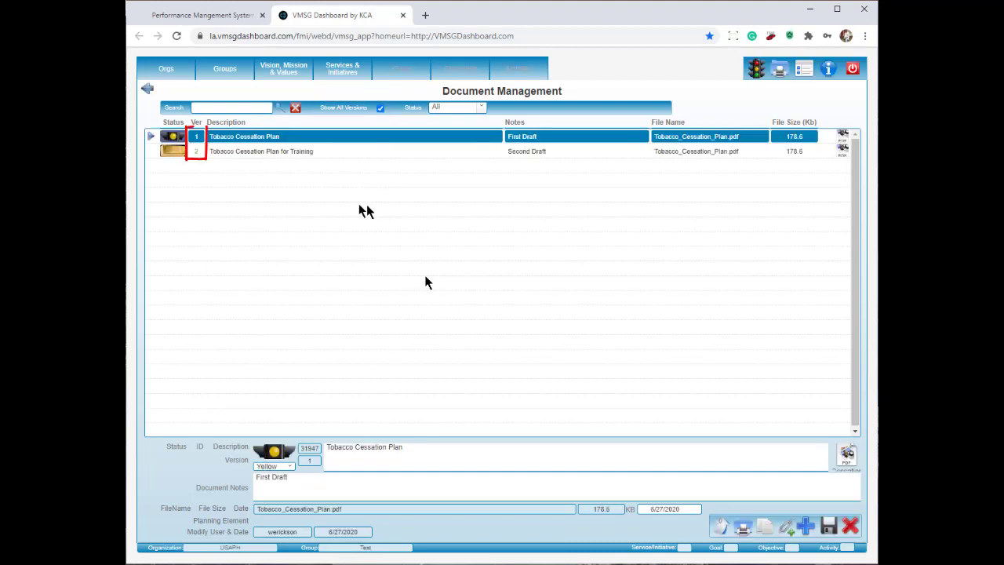
click(270, 153)
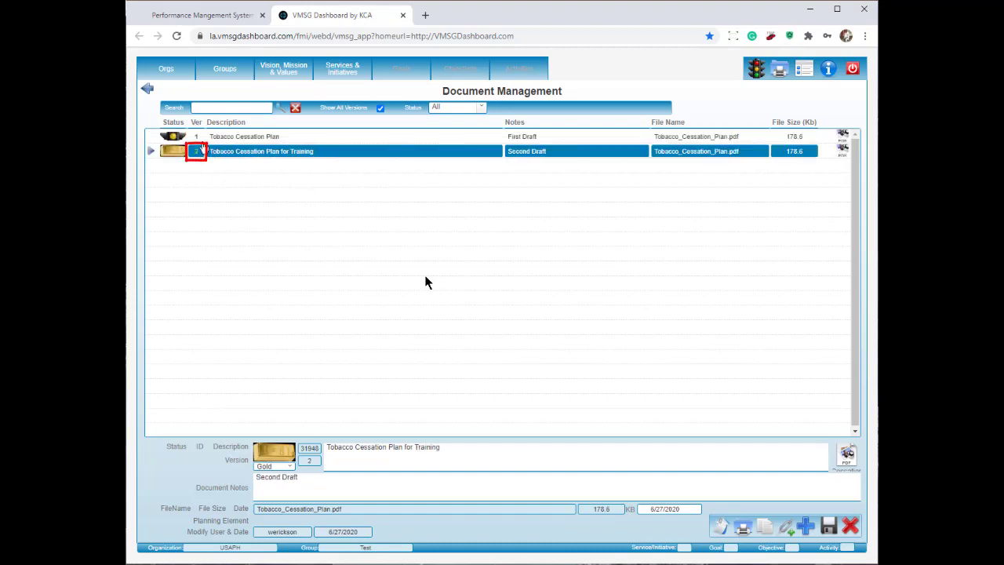
click(253, 140)
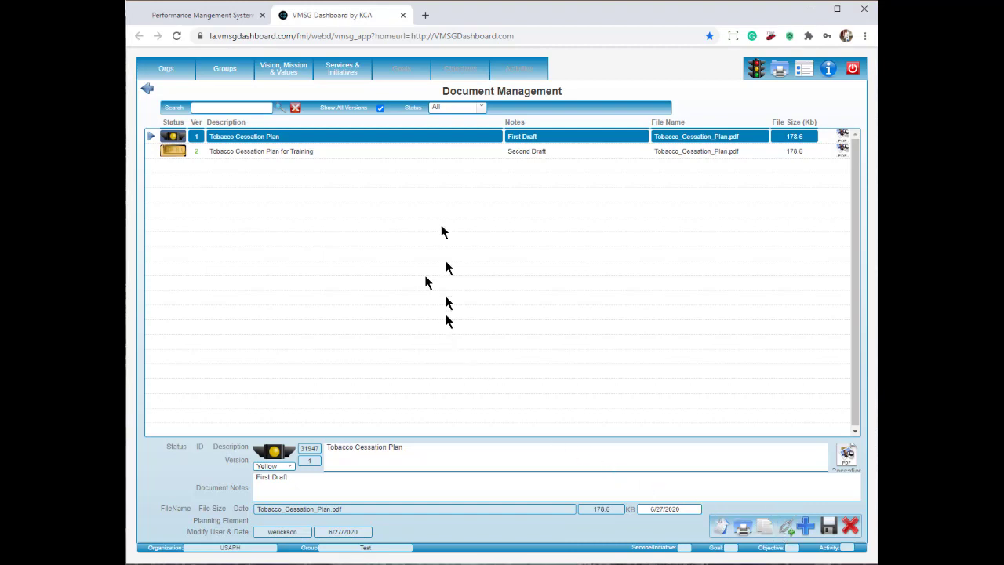
Open the documents of Test Service 1 under Services & Initiatives.
click(333, 70)
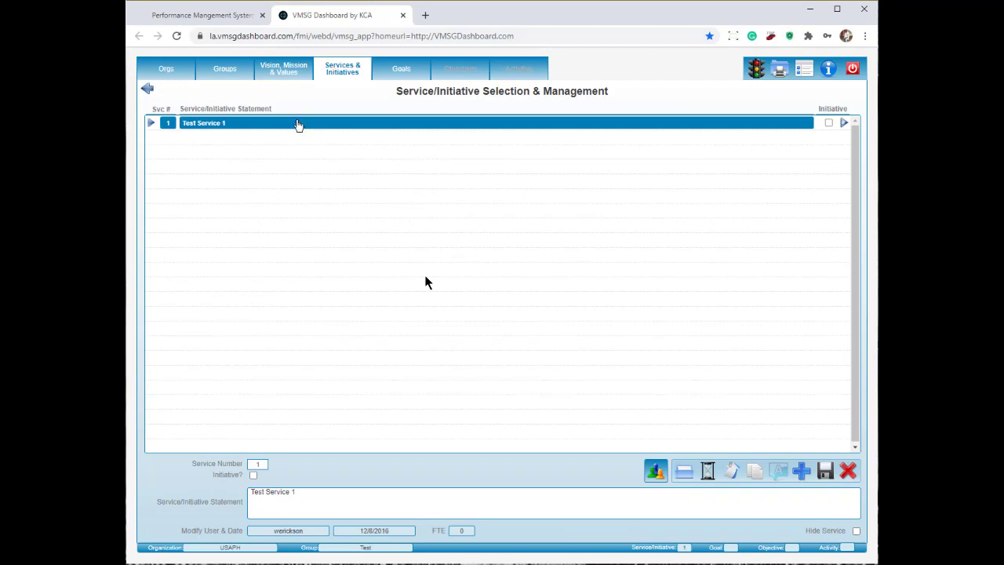
click(298, 124)
click(685, 470)
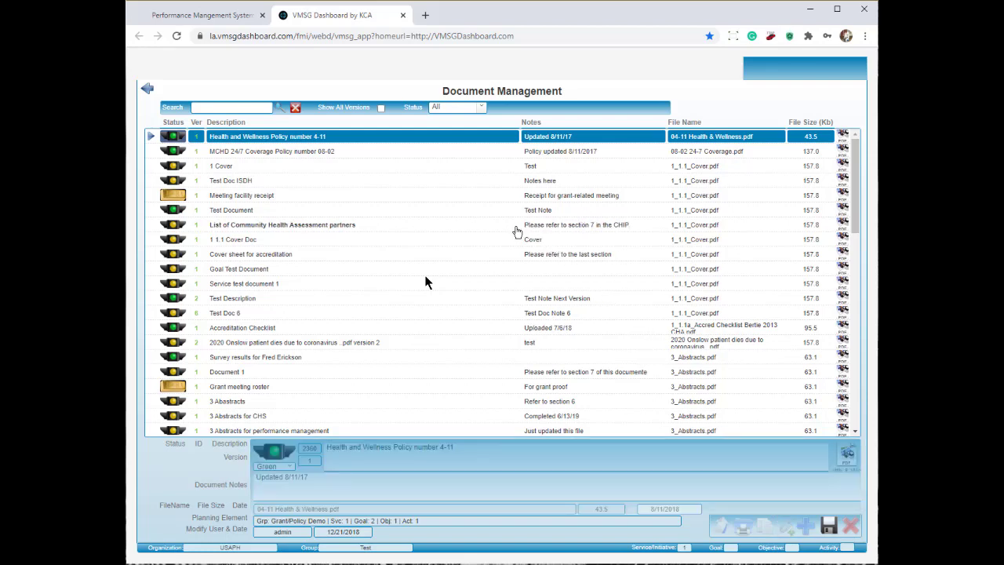
Filter to Gold status and attach Tobacco Cessation Plan for Training to the service.
click(481, 110)
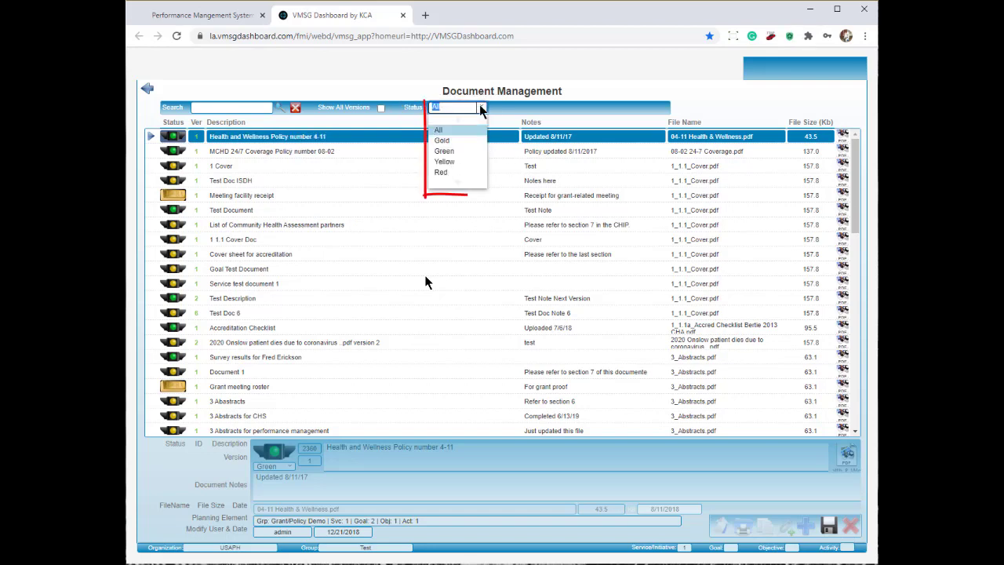
click(452, 142)
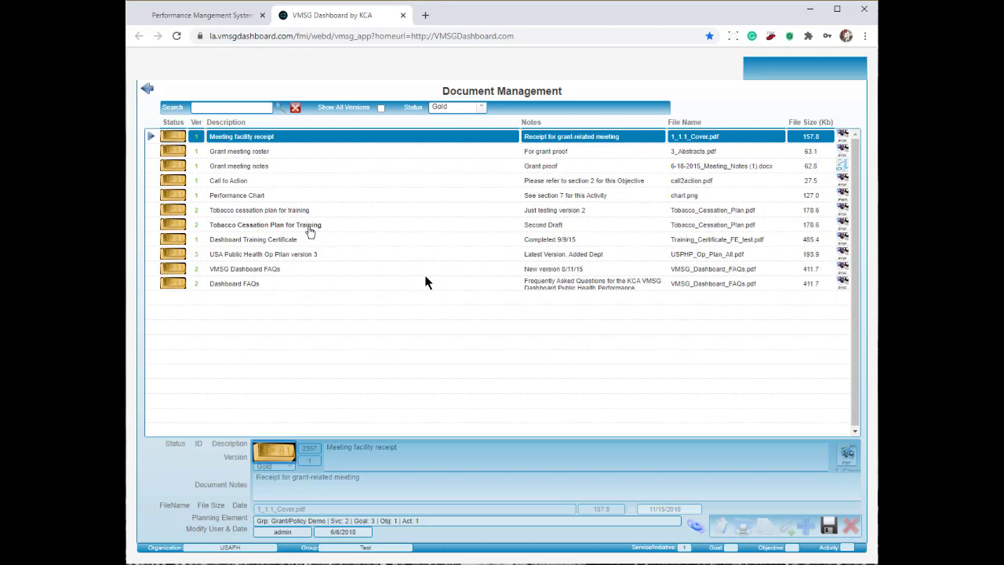
click(308, 227)
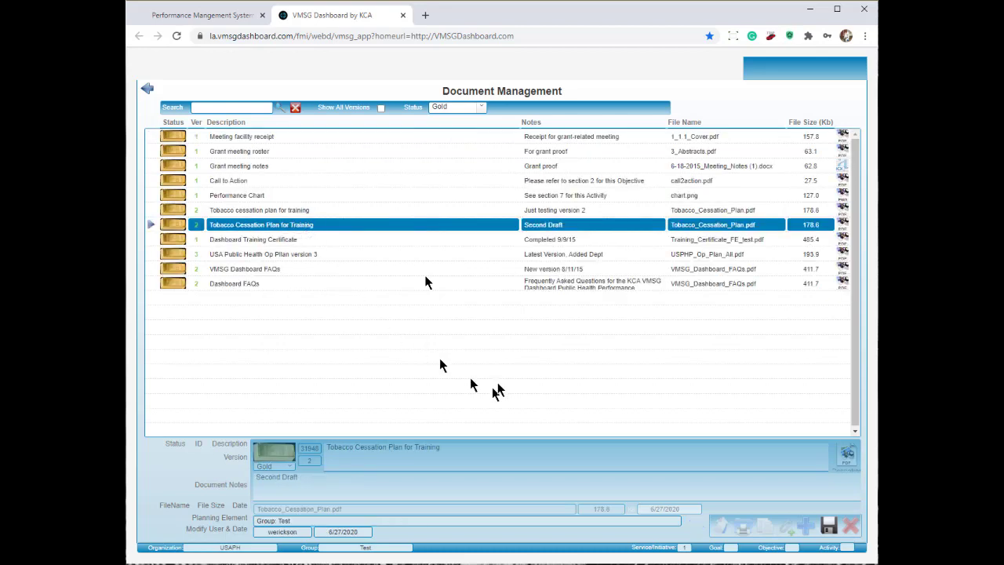
click(829, 528)
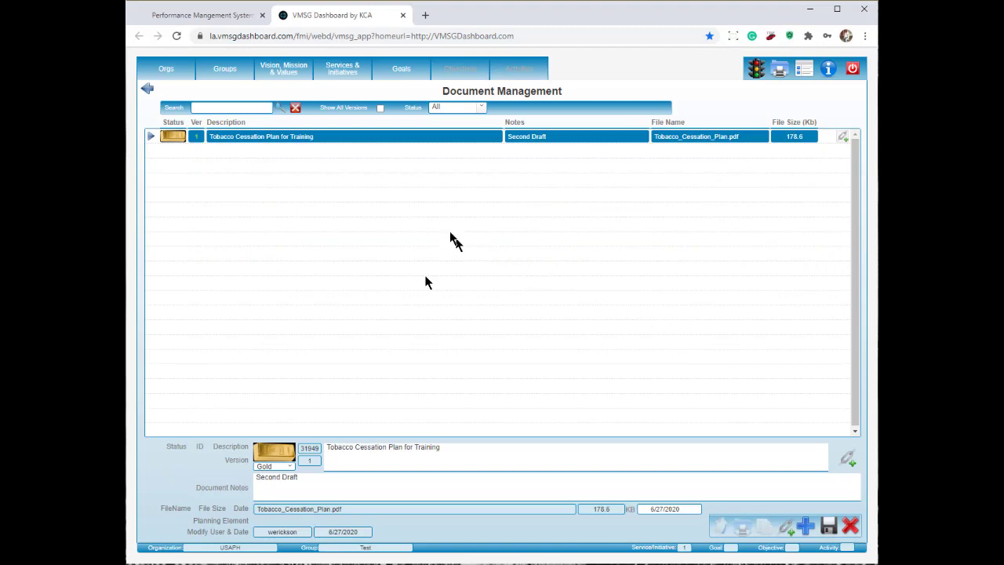
Open the Test group's documents, listing Tobacco Cessation Plan for Training version 2, ID 31948.
click(226, 76)
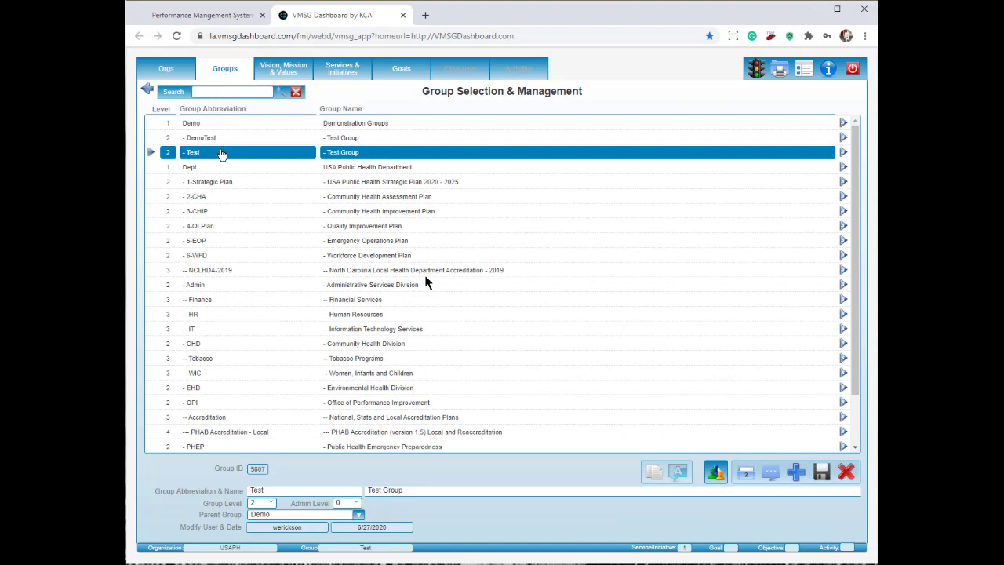
click(749, 473)
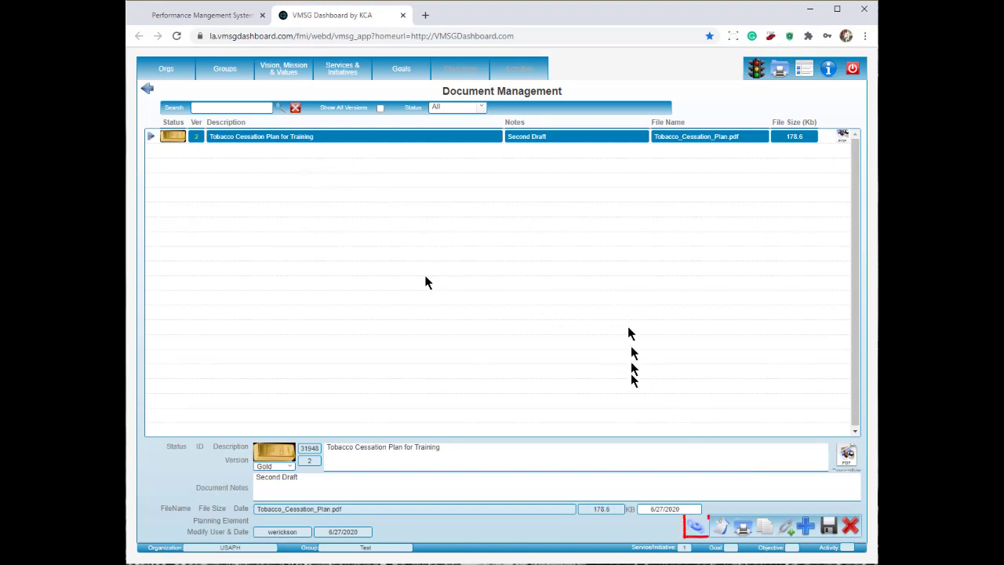
Follow the document's Service-level linked plan element to the Test Service 1 copy, ID 31949.
click(697, 528)
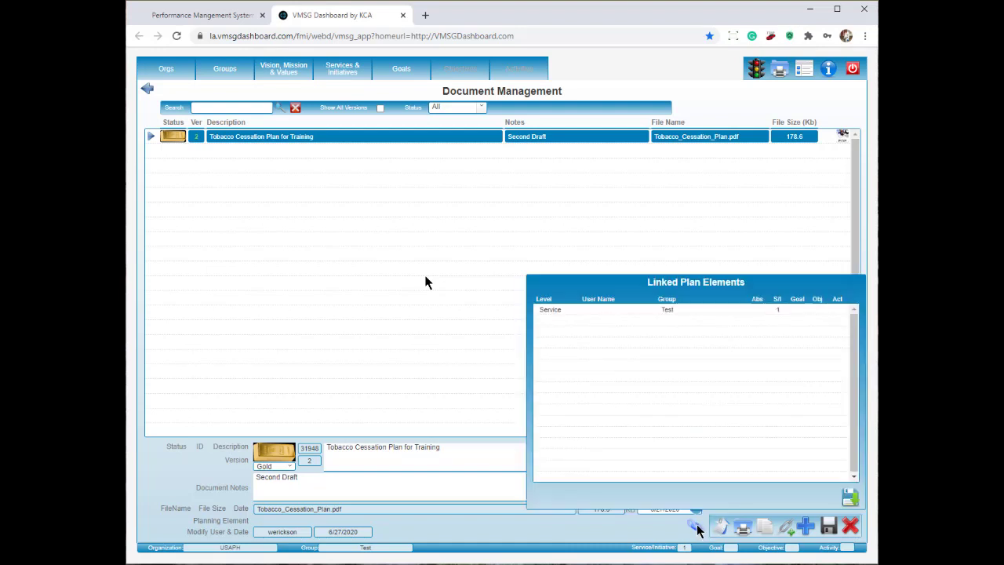
click(549, 310)
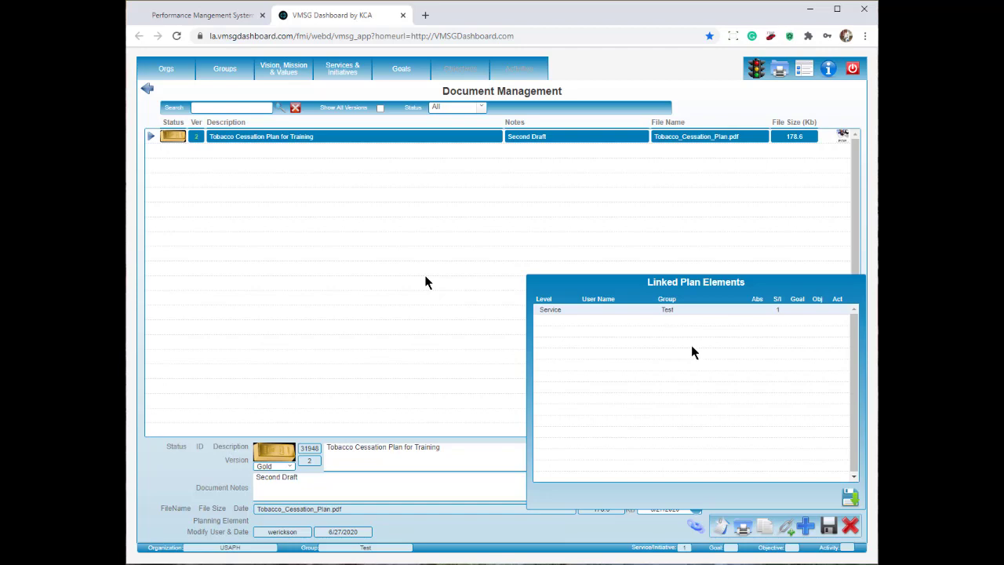
click(849, 497)
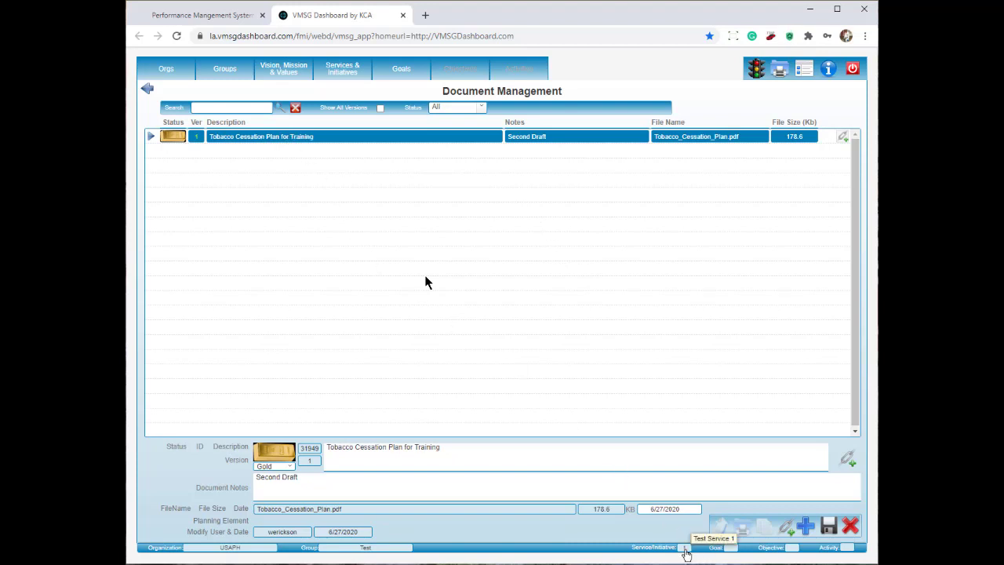
Go back to Service/Initiative Selection & Management, listing Test Service 2018, 2019, 2019a and 2020.
click(146, 89)
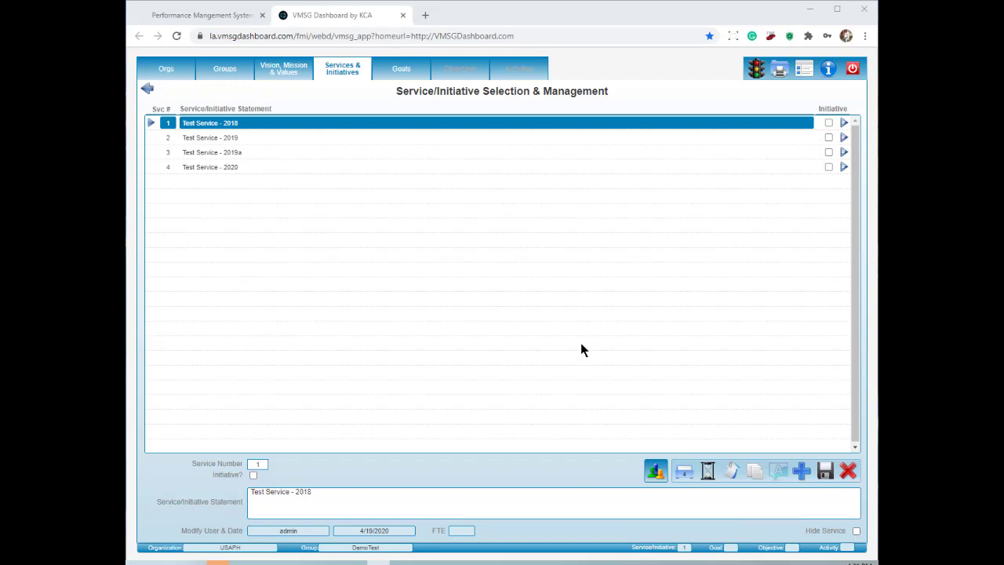
click(707, 471)
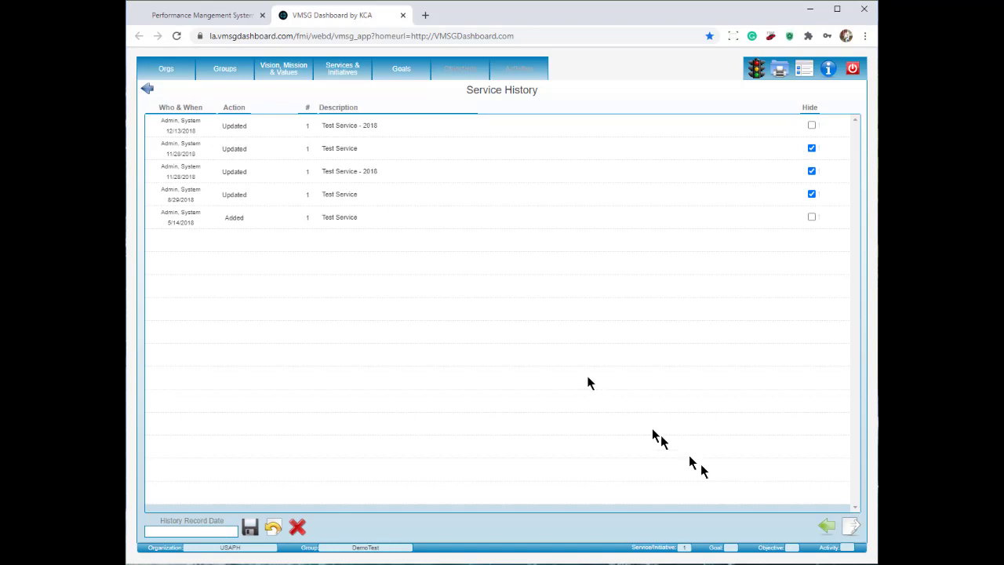
click(146, 90)
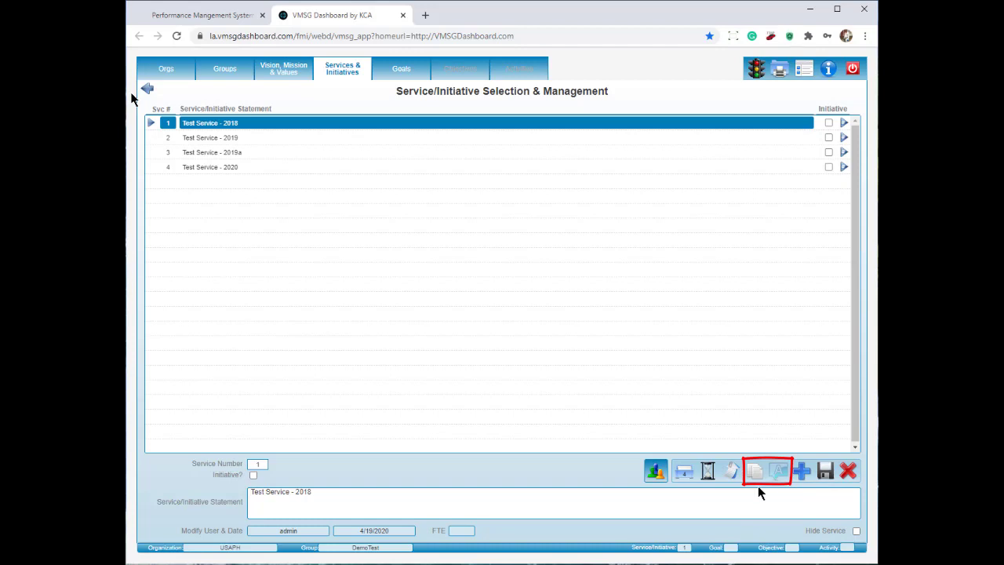
Copy and paste Test Service - 2018, keeping its original status flags on the copy.
click(242, 129)
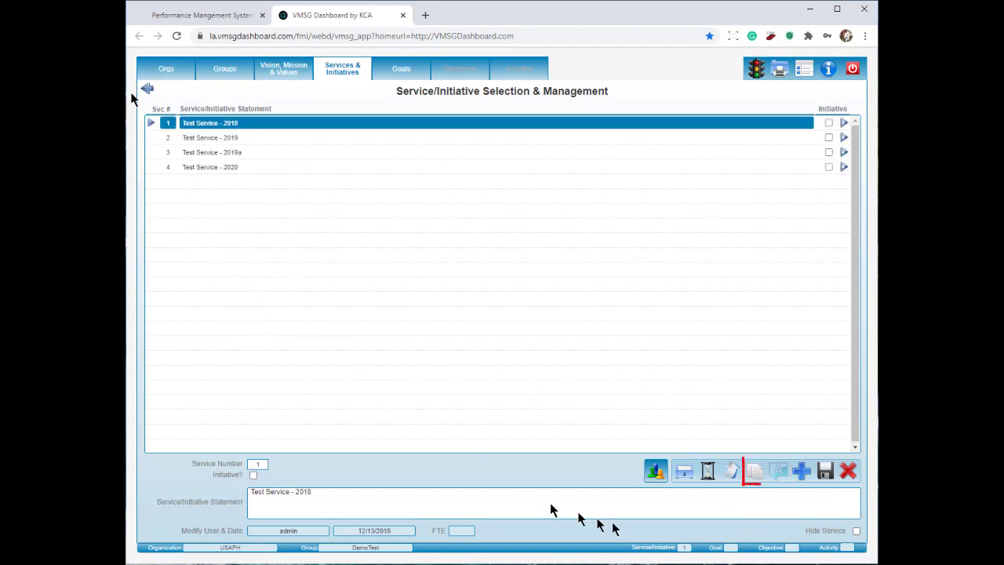
click(754, 473)
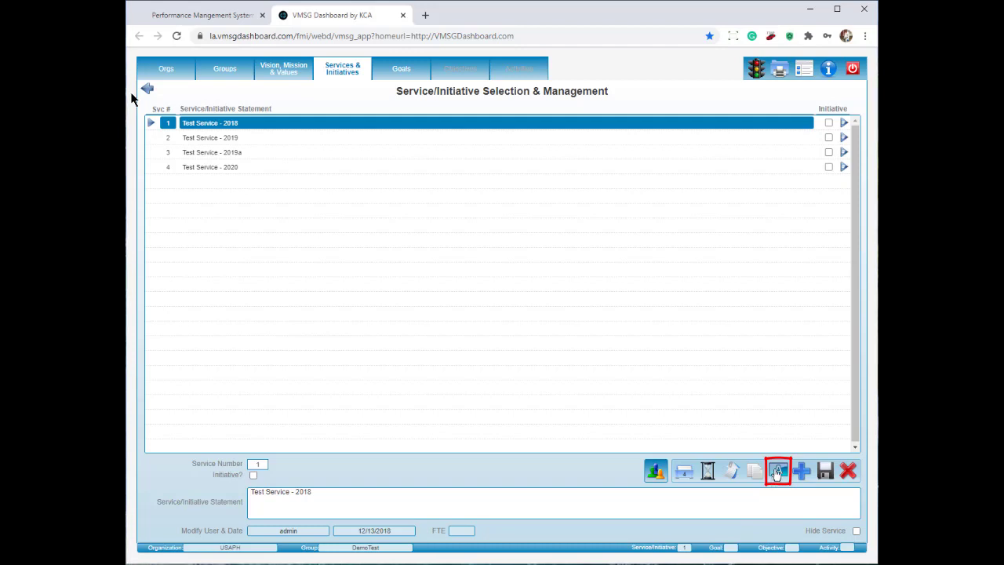
click(777, 473)
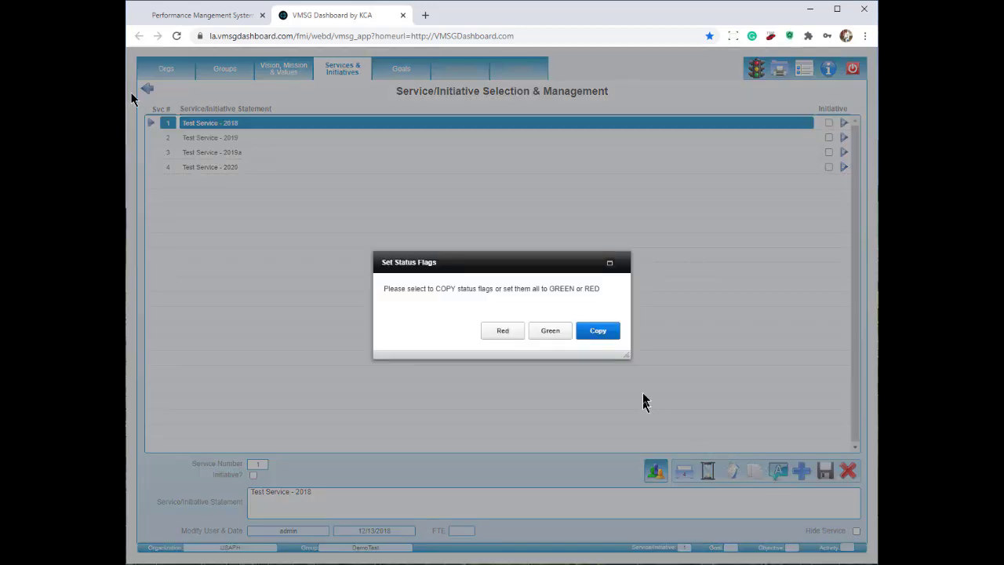
click(595, 335)
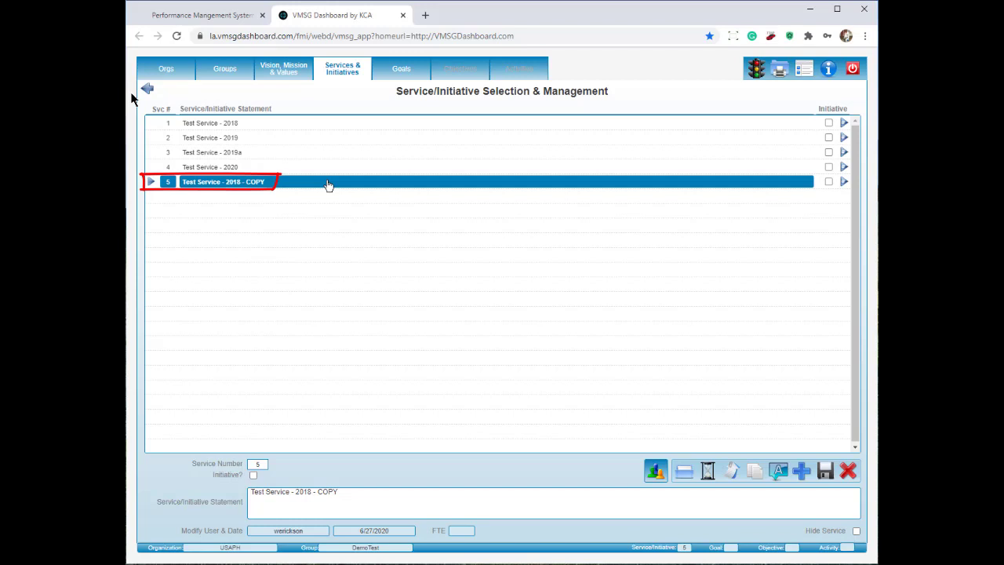
Rename the copy to Test Service - 2021 by replacing COPY with 21, save, and view its goals.
double_click(327, 492)
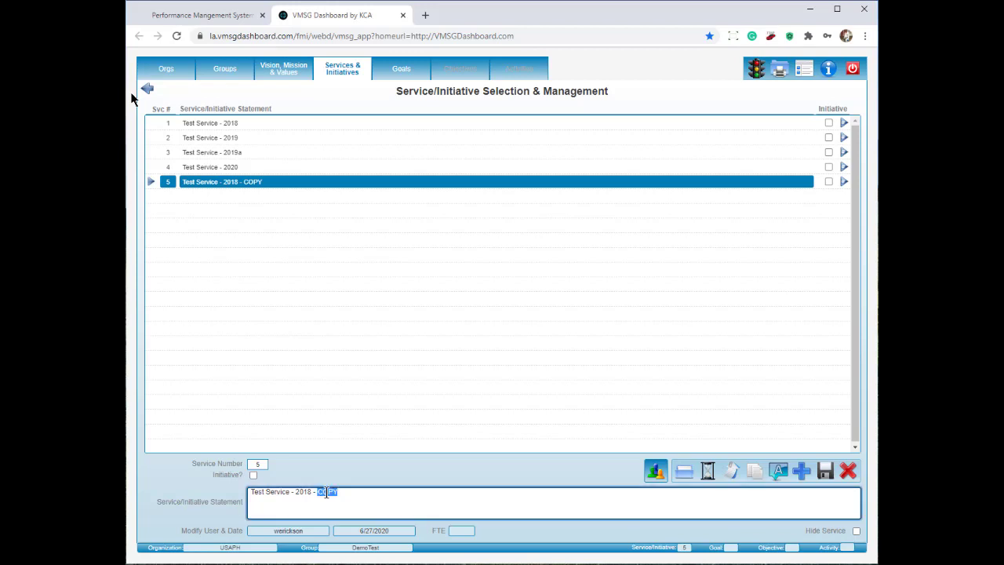
key(BackSpace)
key(BackSpace)
key(BackSpace)
text(21)
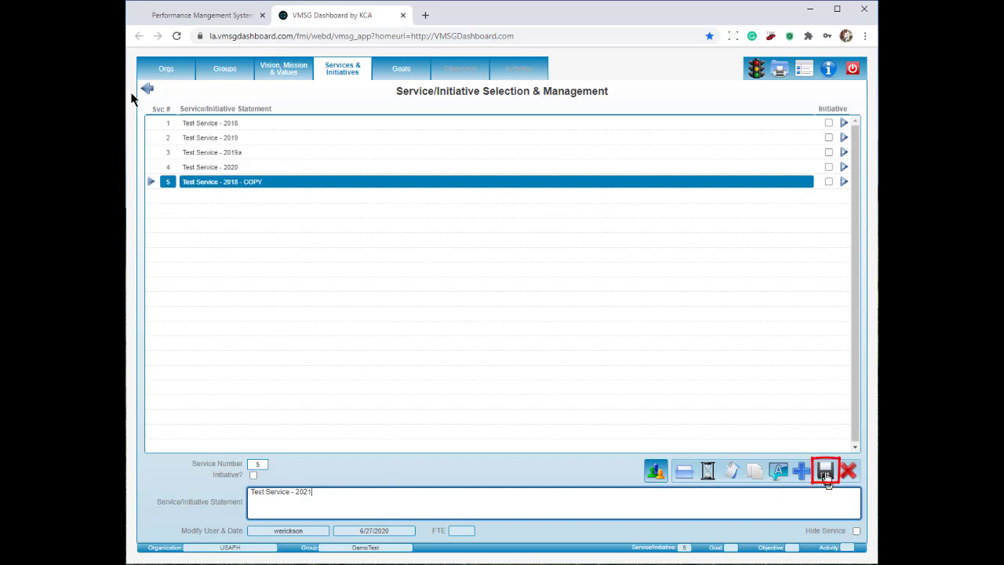
click(827, 472)
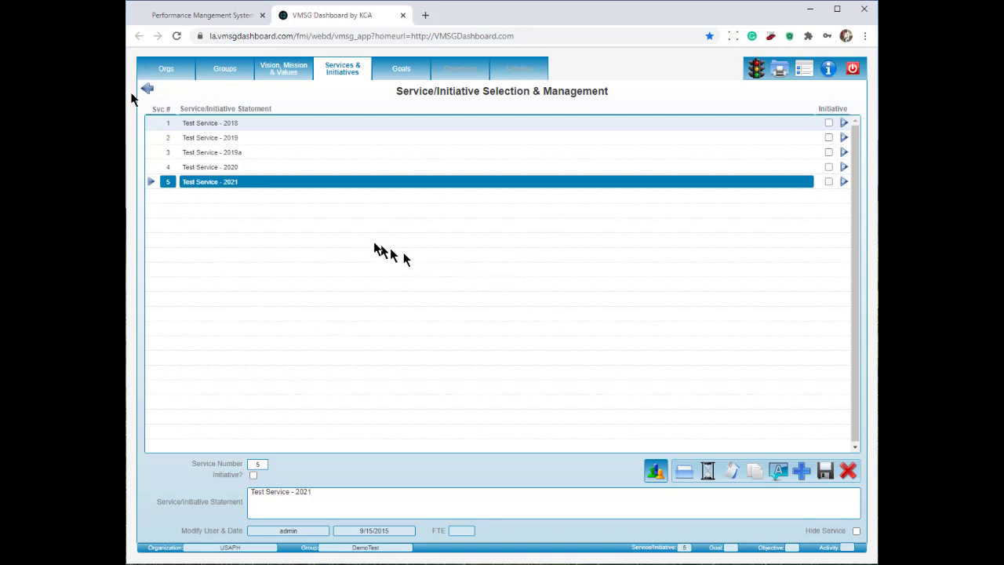
click(405, 71)
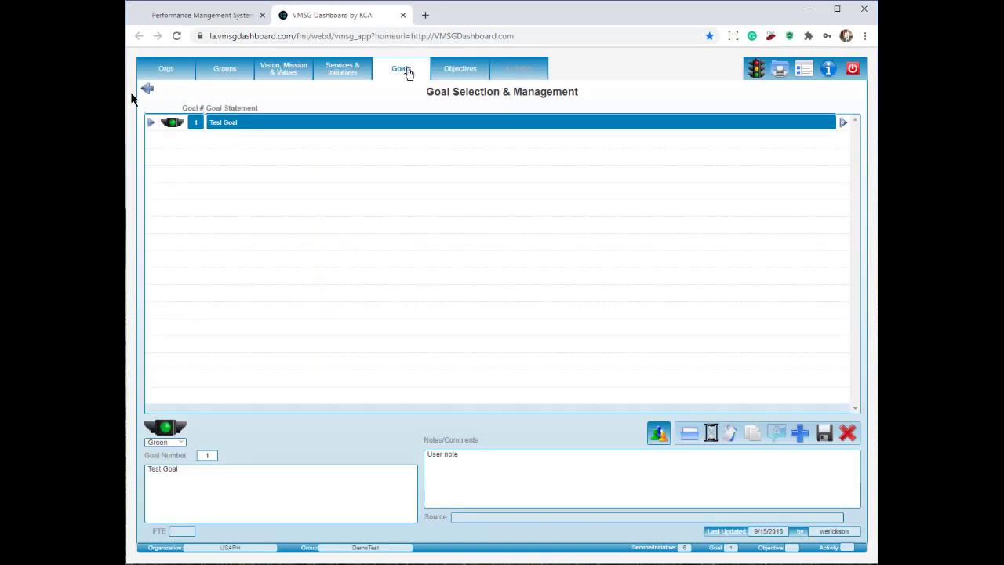
Glance at the Activities list, then show Objective Selection & Management with Test Objective and Test Objective 2.
click(455, 71)
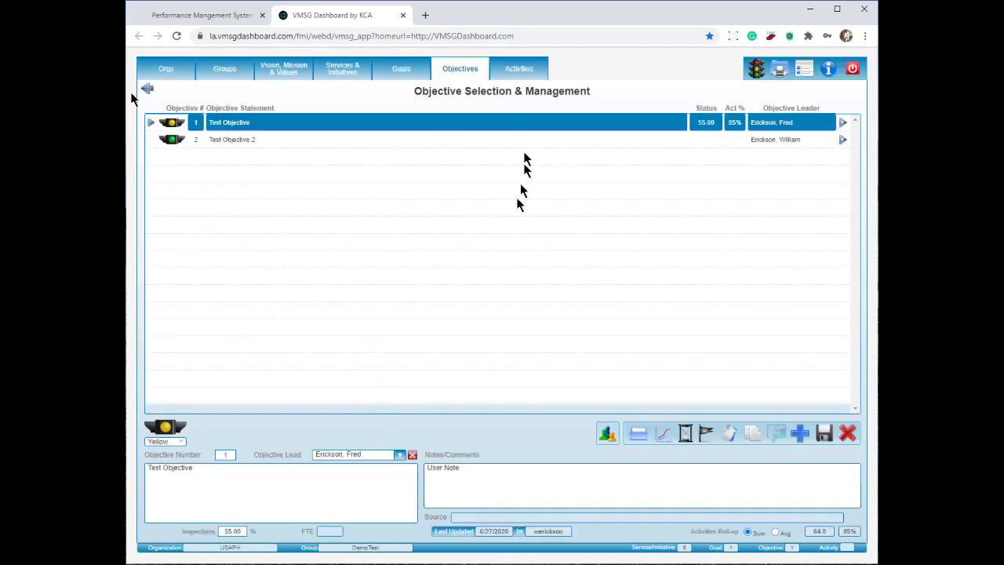
click(528, 73)
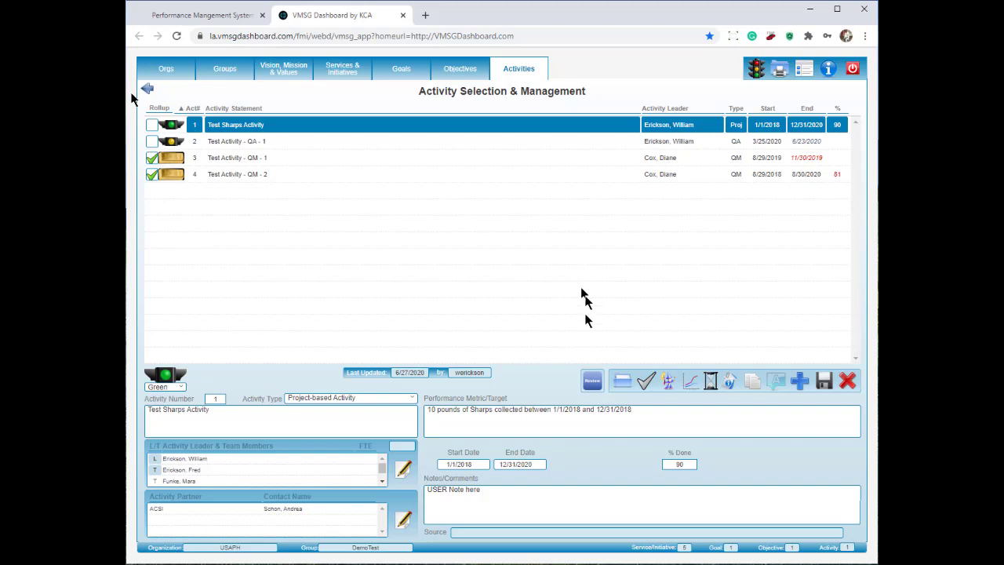
click(590, 383)
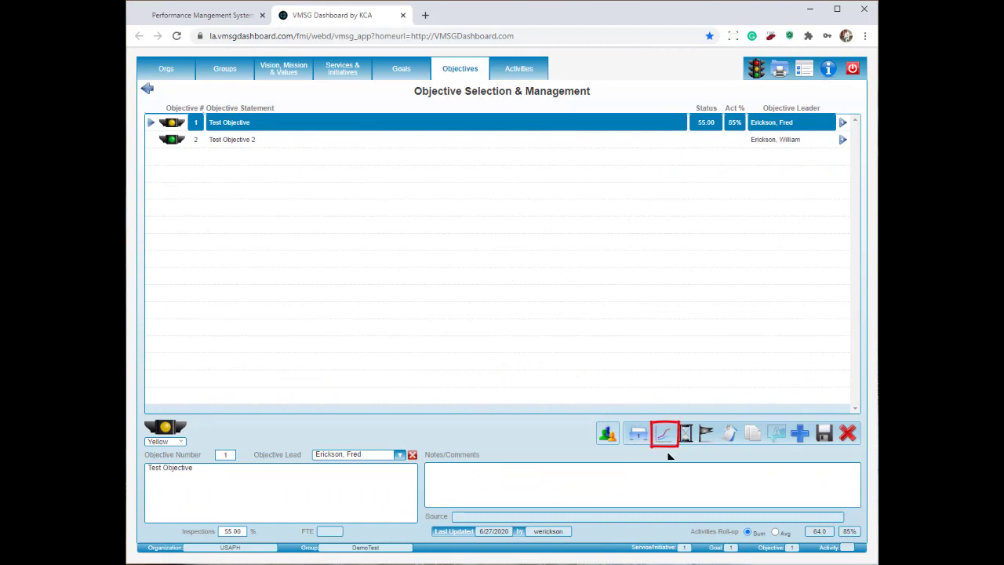
click(664, 436)
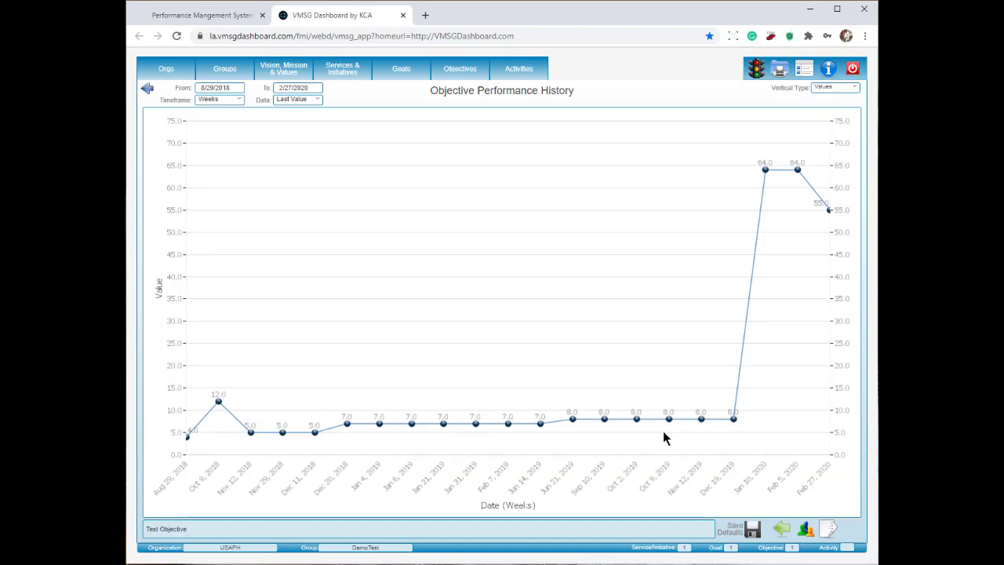
click(148, 90)
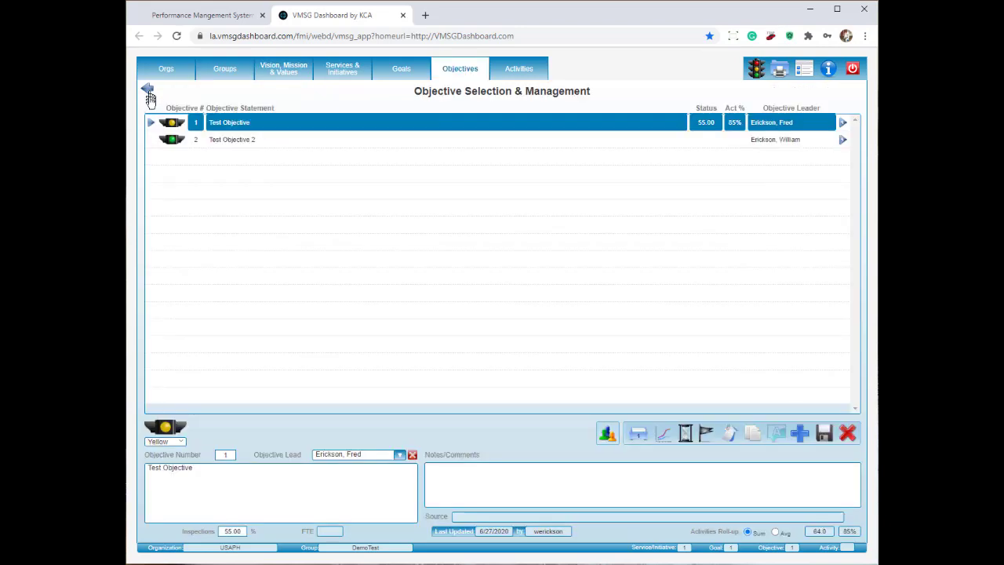
Flag Test Objective, confirm it under My Priorities on the dashboard, and jump back to it.
click(704, 436)
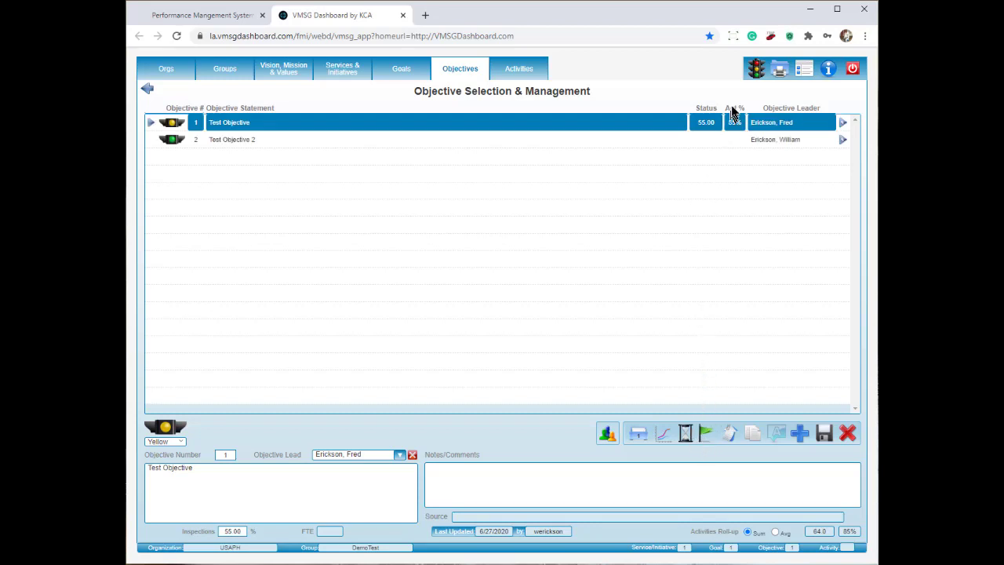
click(755, 70)
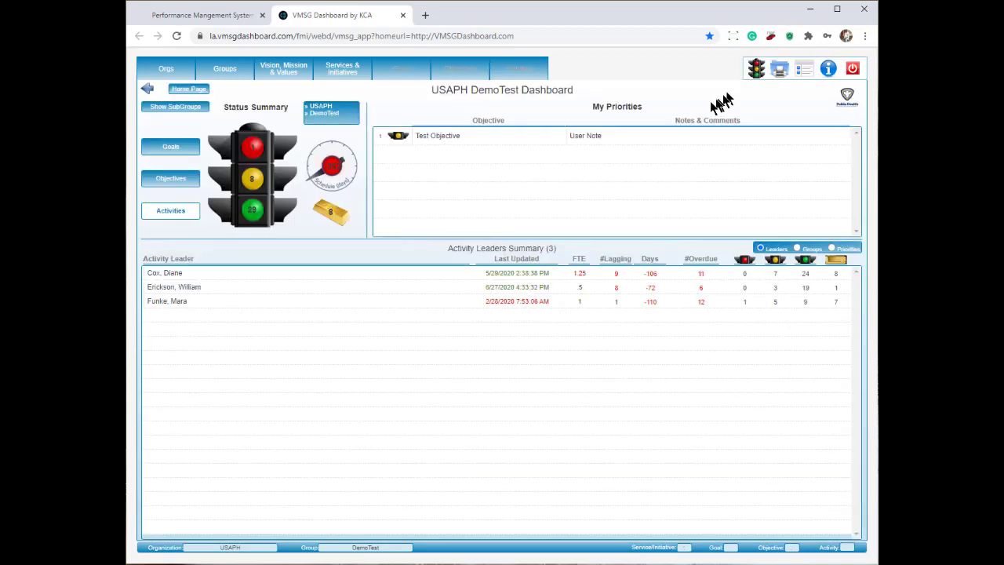
click(594, 137)
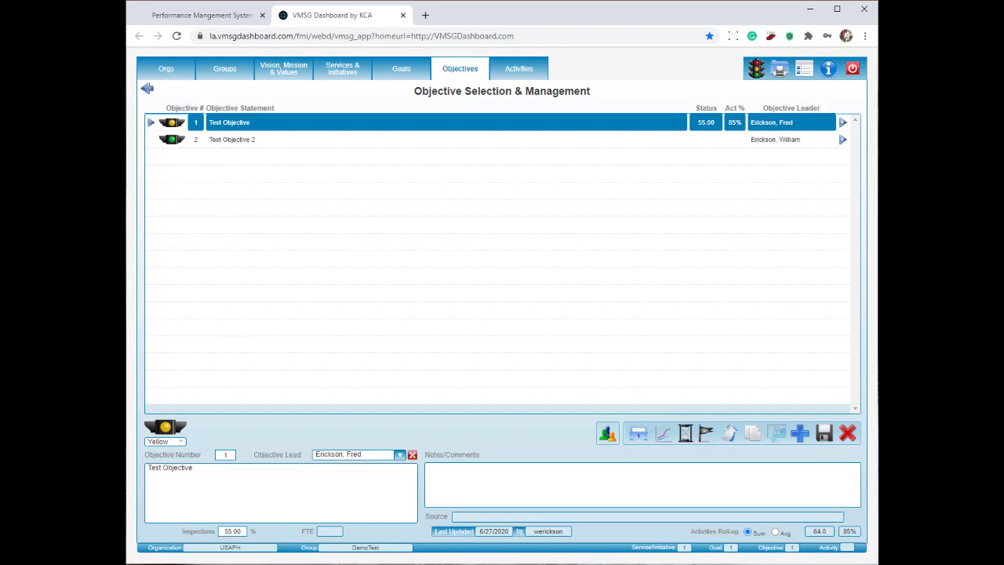
Run and save the QM activity wizard for Test Activity - QM - 1 from the Activities list.
click(521, 70)
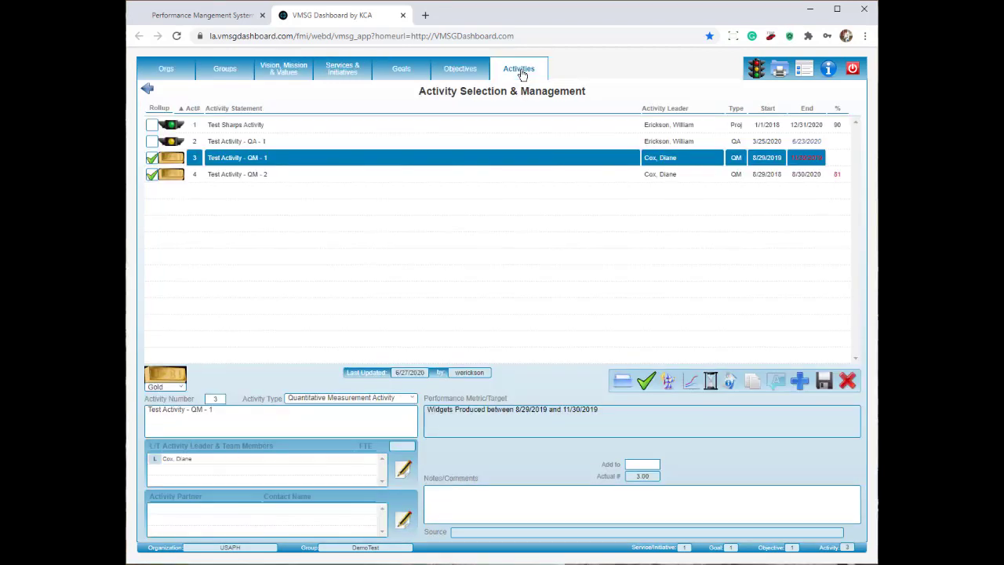
click(668, 386)
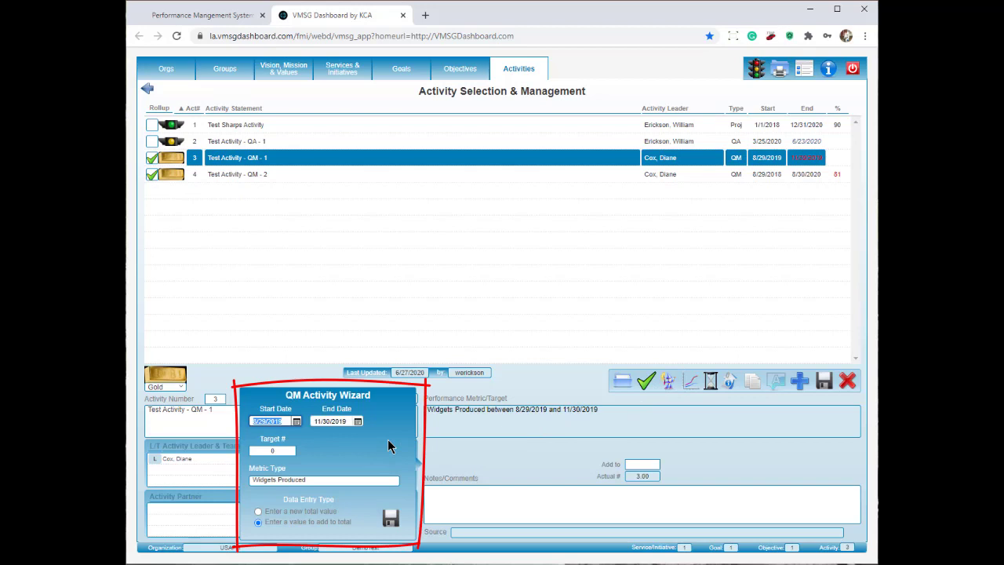
click(391, 518)
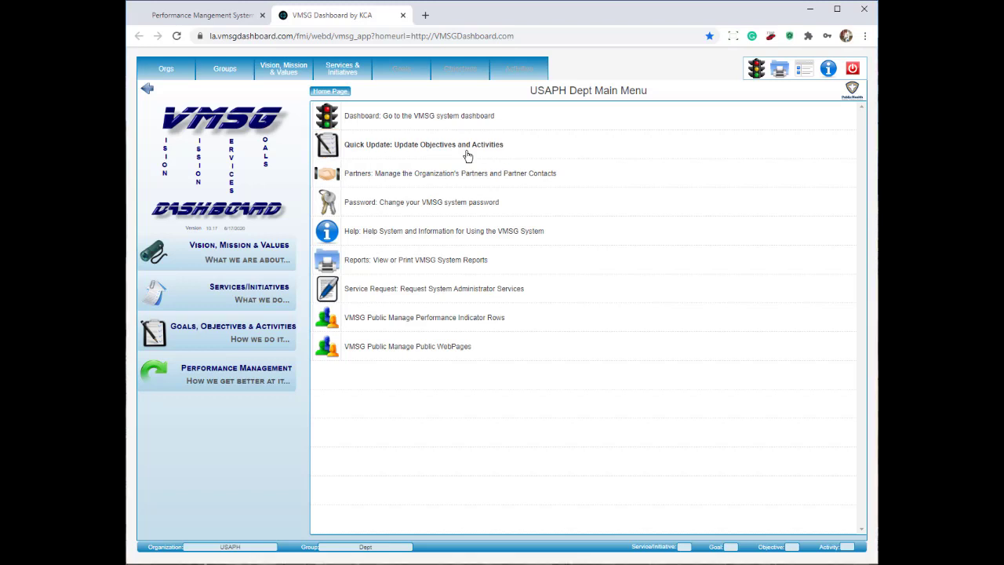
Cancel the Change Password dialog, then bring up the blank new-user Service Request form.
click(437, 212)
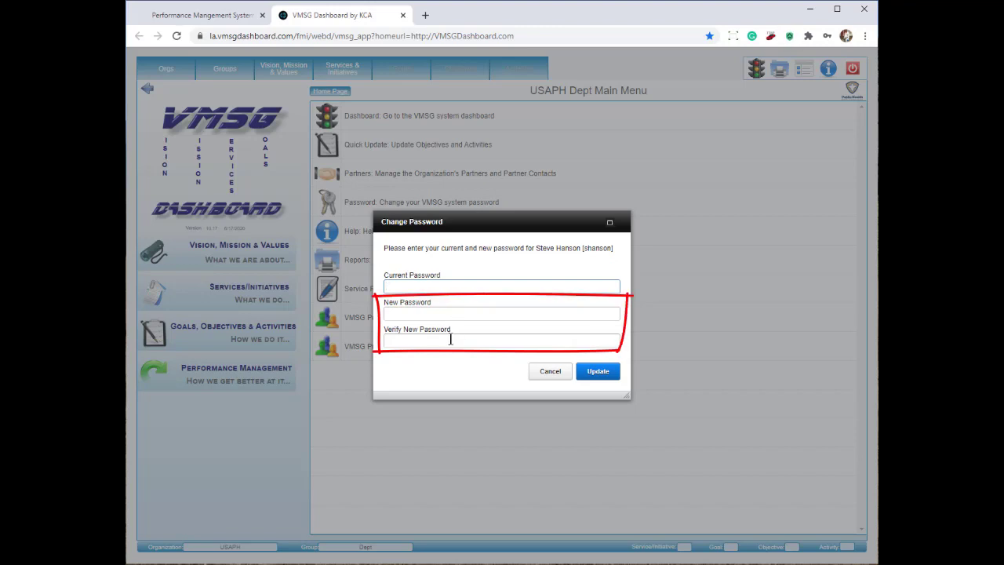
click(552, 374)
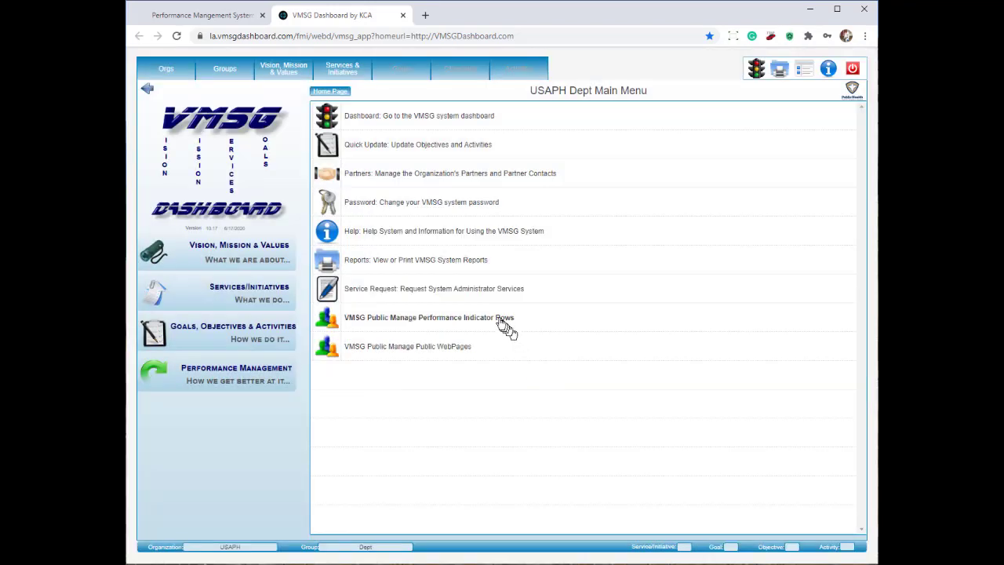
click(462, 299)
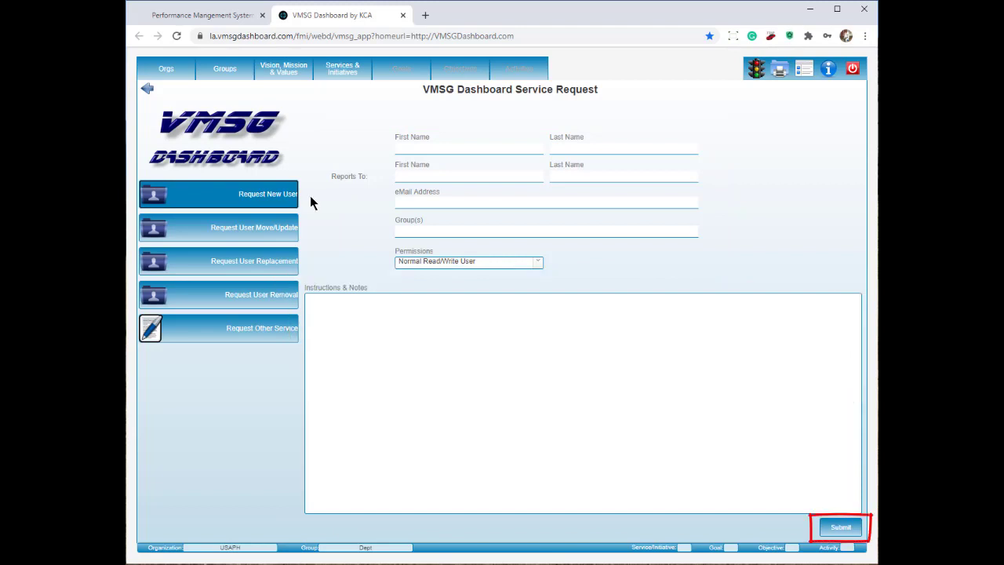
View the user move/update, replacement, removal and other-service request forms, then return to the Dept Main Menu.
click(271, 226)
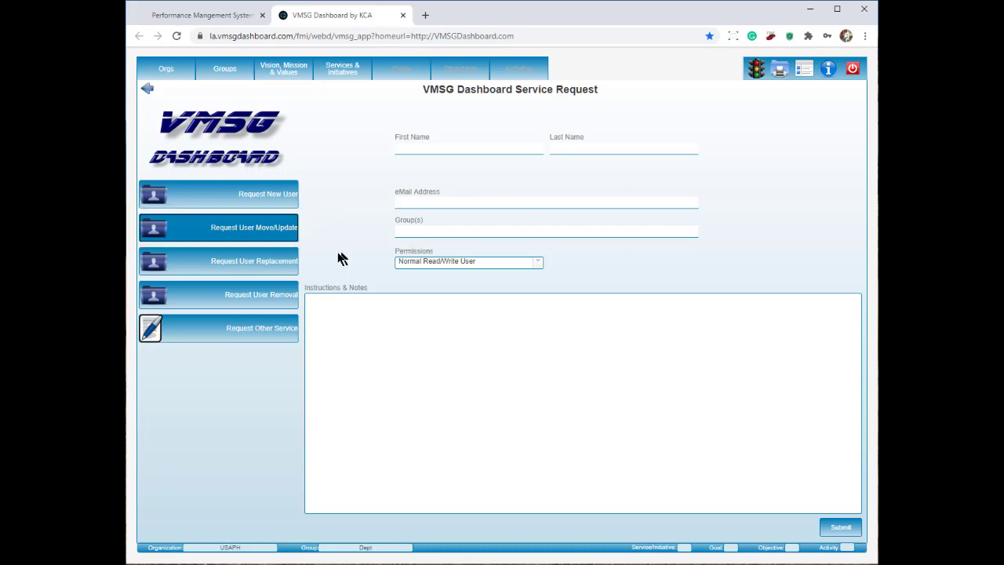
click(288, 266)
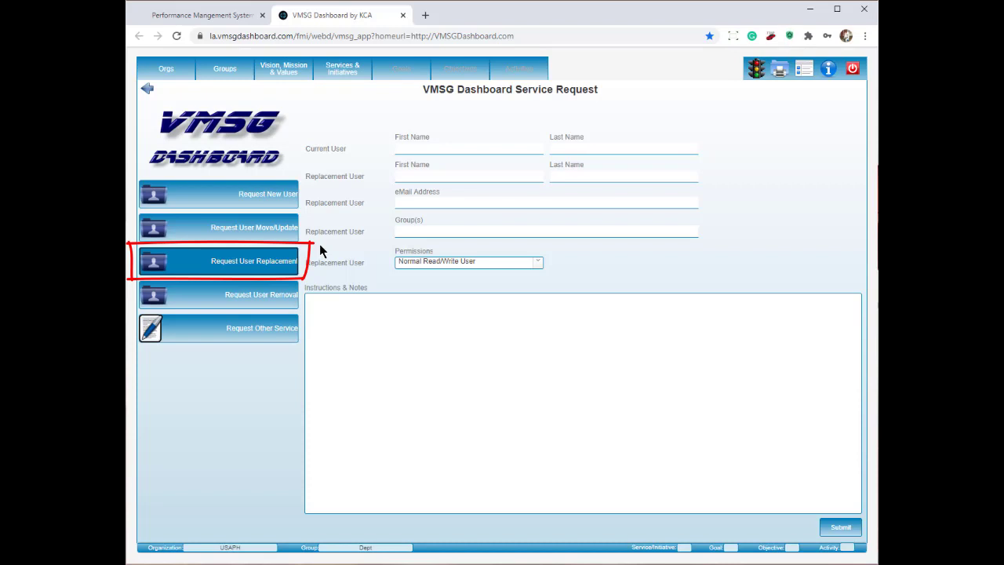
click(278, 294)
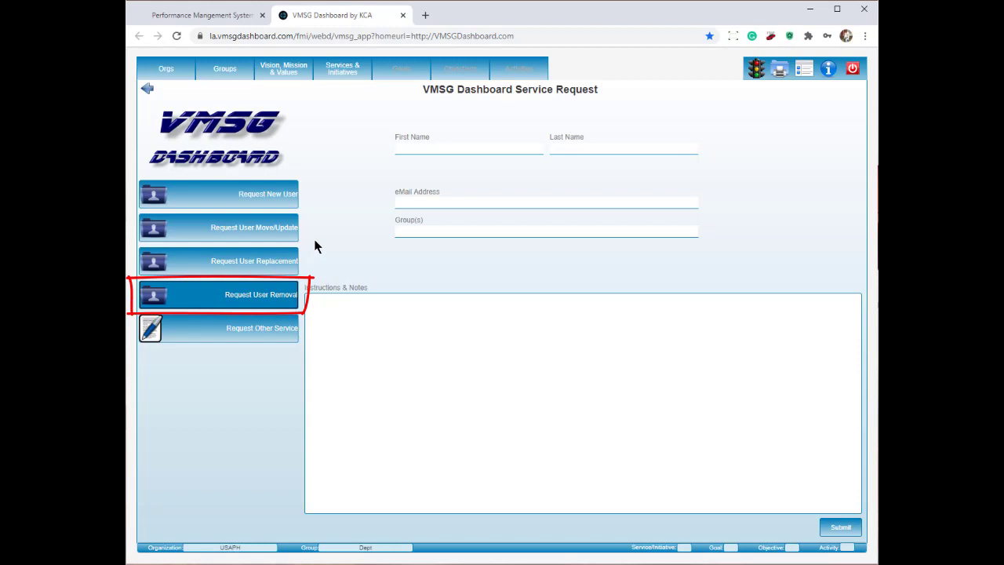
click(255, 343)
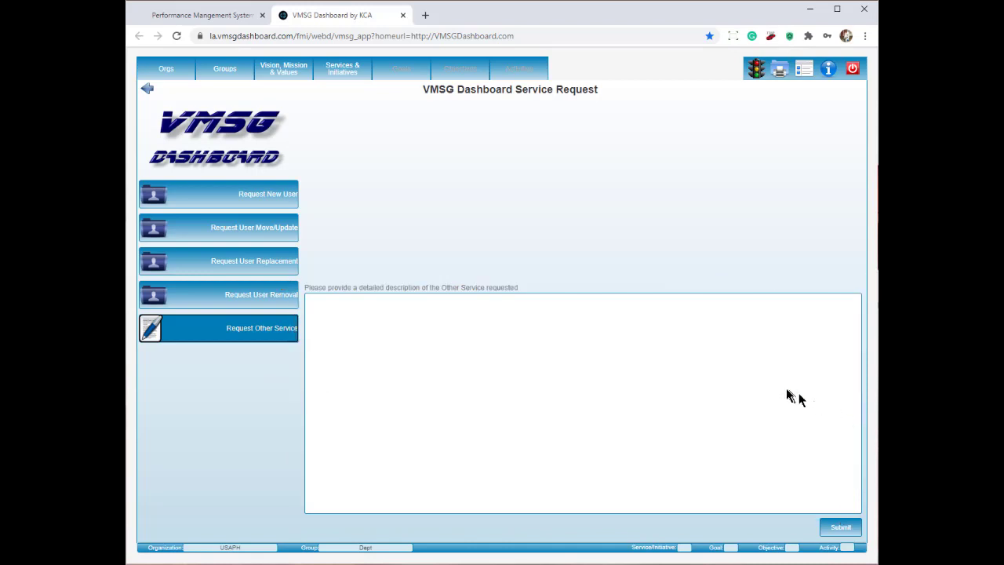
click(805, 69)
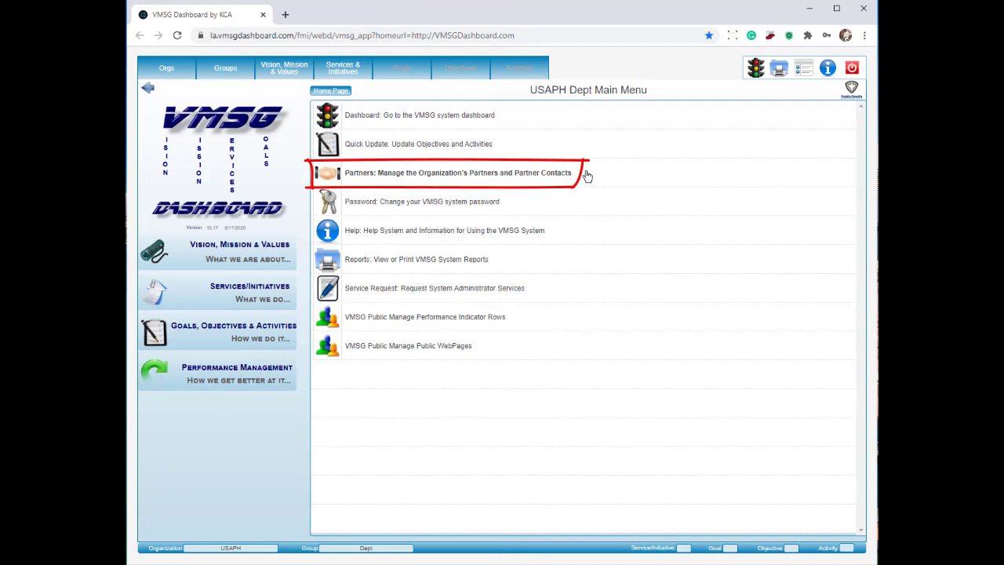
Open Partner & Contact Management and set the Level filter to All.
click(588, 176)
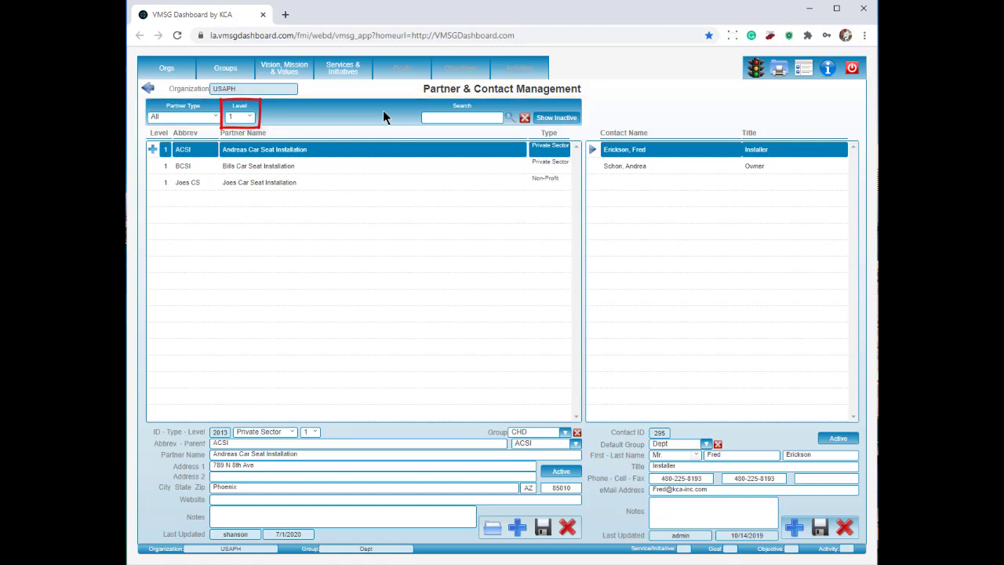
click(251, 118)
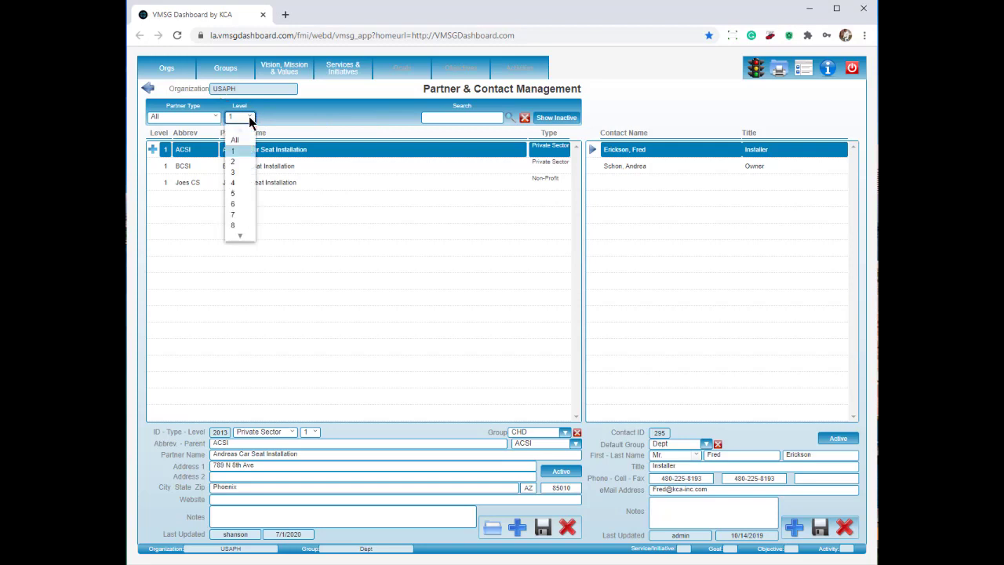
click(235, 139)
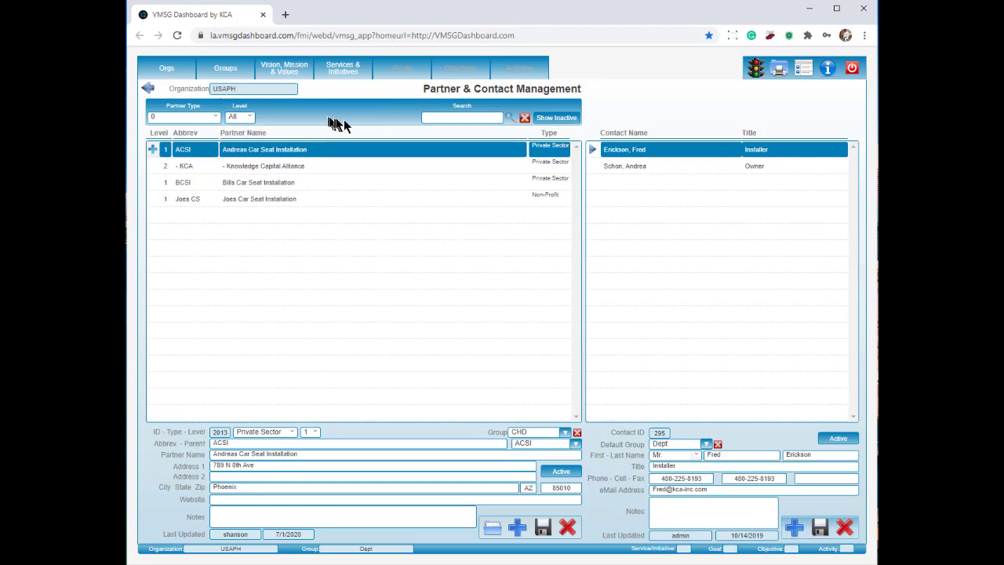
Search partners for 'seat' and set the Partner Type filter to Non-Profit.
click(458, 120)
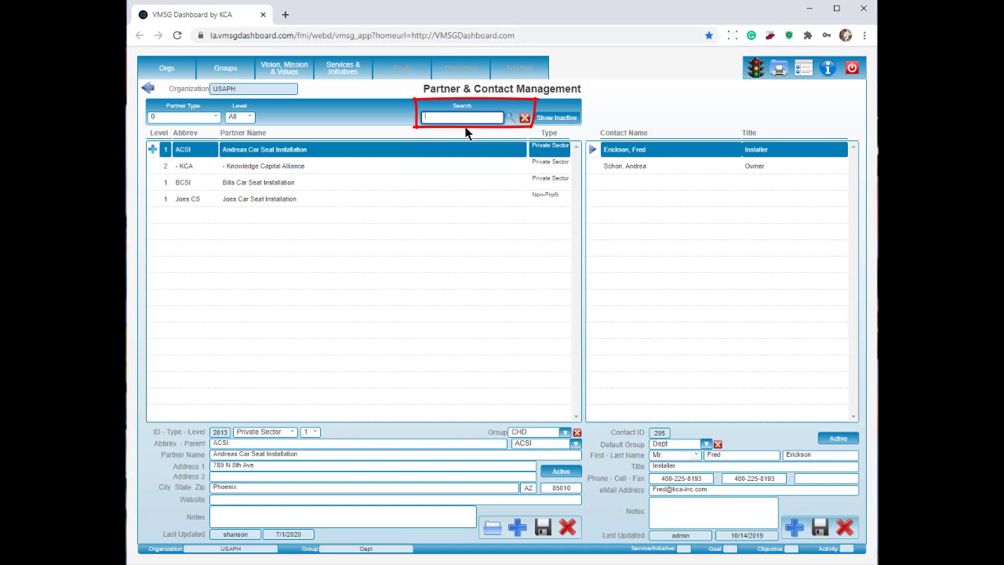
text(seat)
click(512, 119)
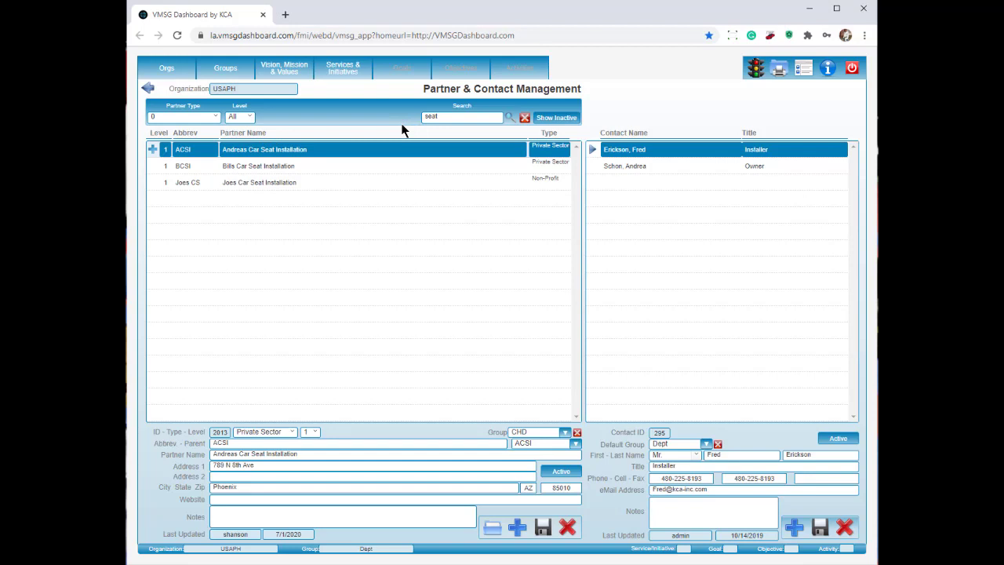
click(216, 120)
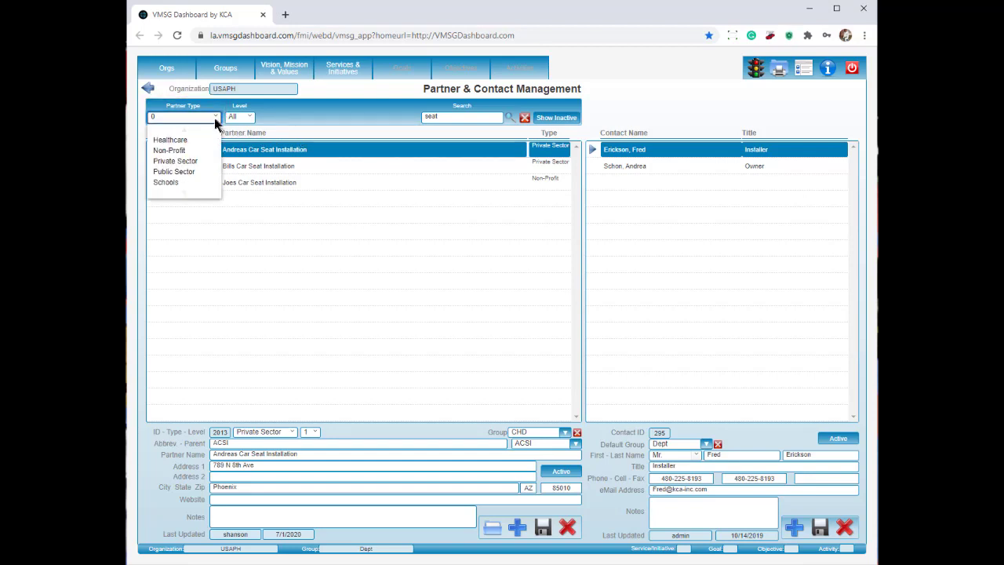
click(180, 151)
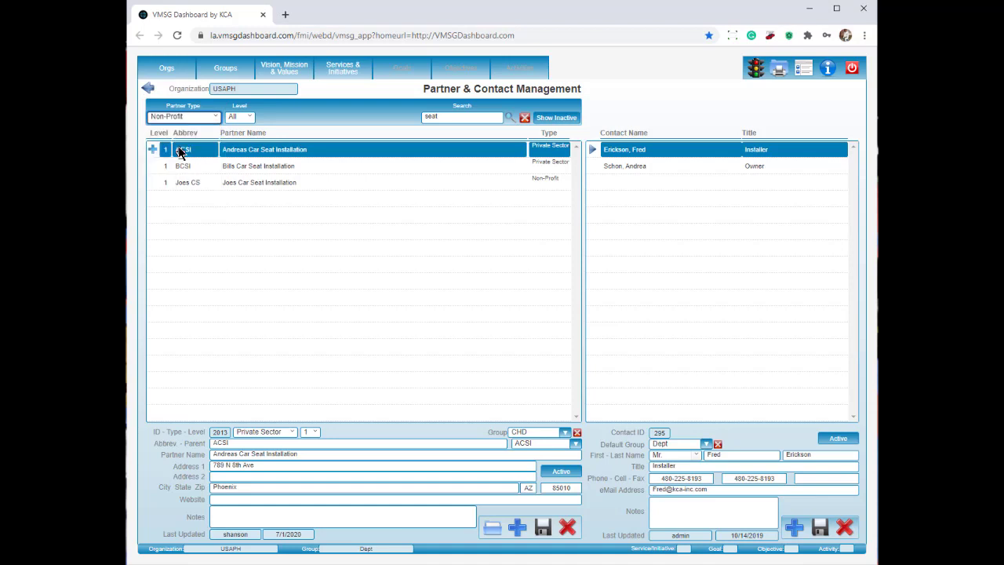
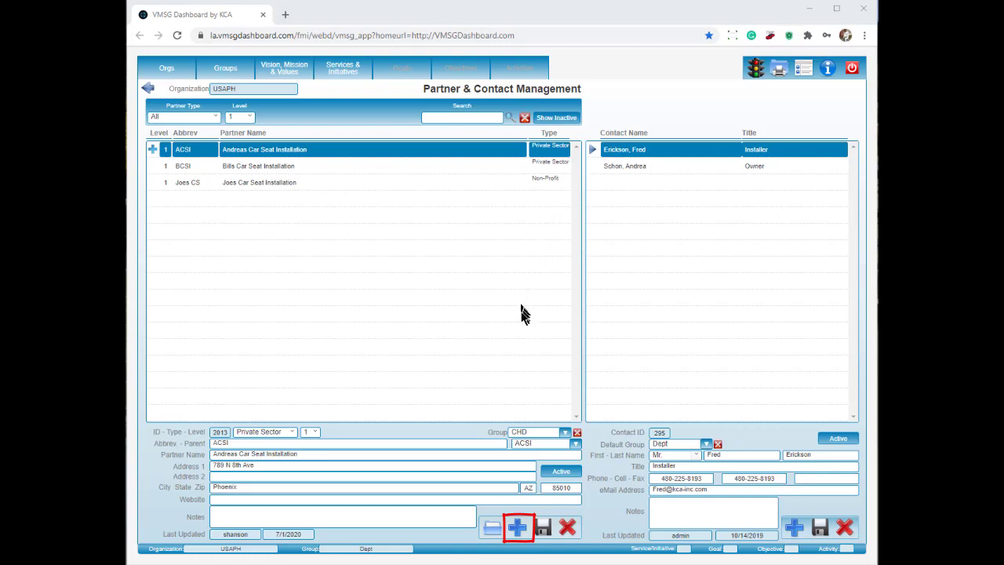
Start a new partner record and set its type to Private Sector.
click(518, 531)
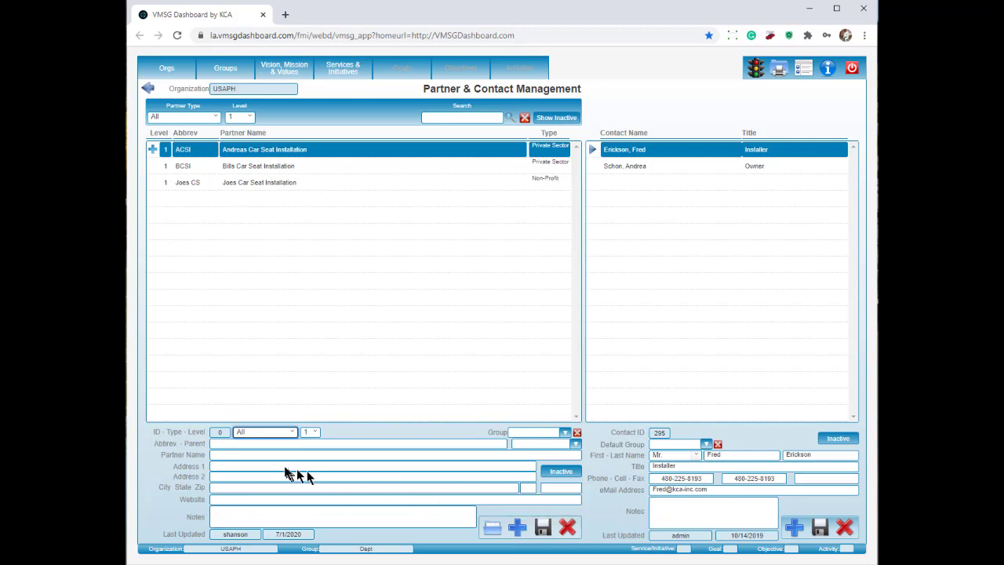
click(291, 432)
click(272, 487)
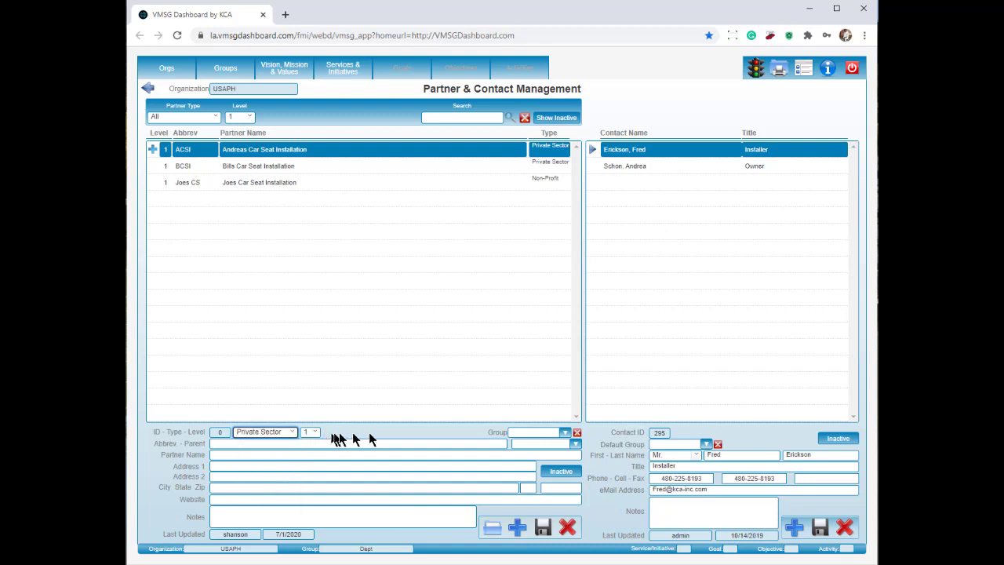
click(577, 433)
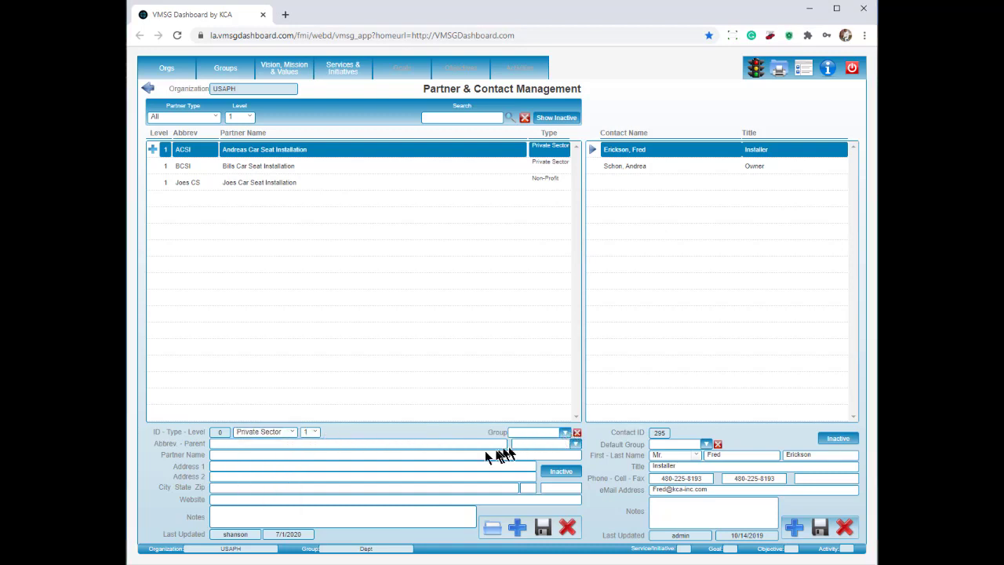
Enter abbreviation VMSG, name VMSG Dashboard, address PO Box 94287, Phoenix, AZ, and save.
click(367, 445)
text(VMSG)
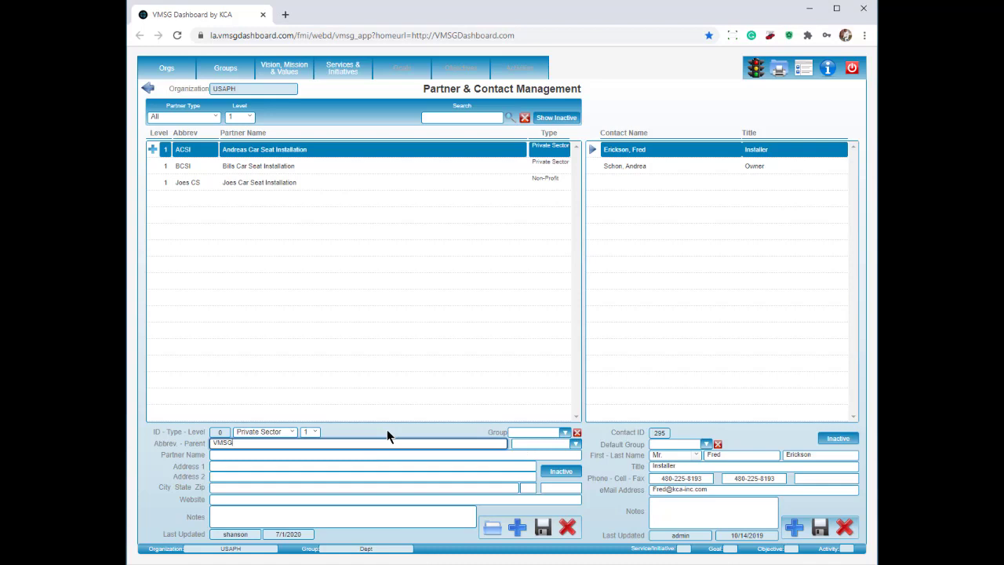
key(Tab)
text(VMSG Dashboard)
key(Tab)
text(PO Box 94287)
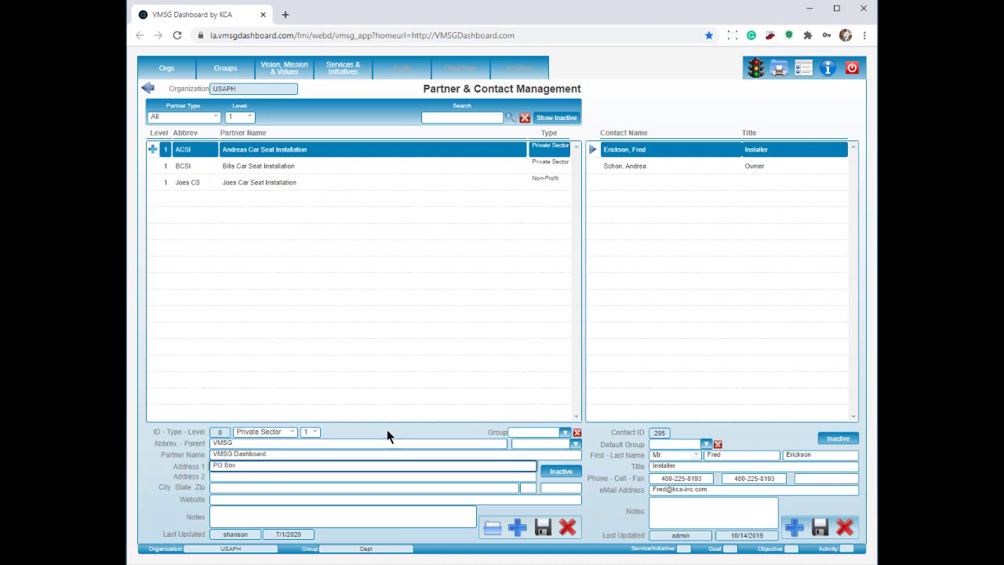
key(Tab)
key(Tab)
text(Phoenix)
key(Tab)
text(AZ)
key(Tab)
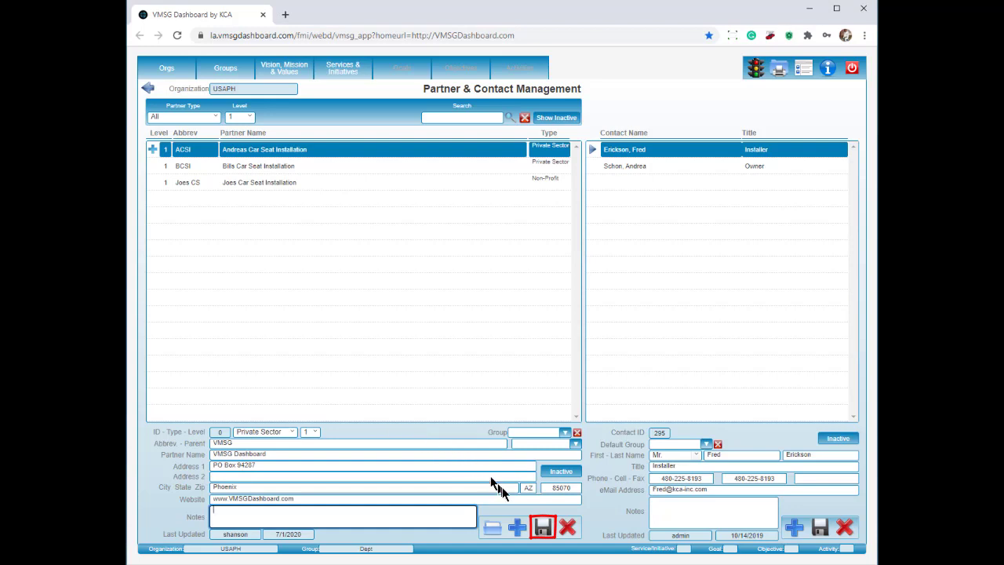
click(542, 527)
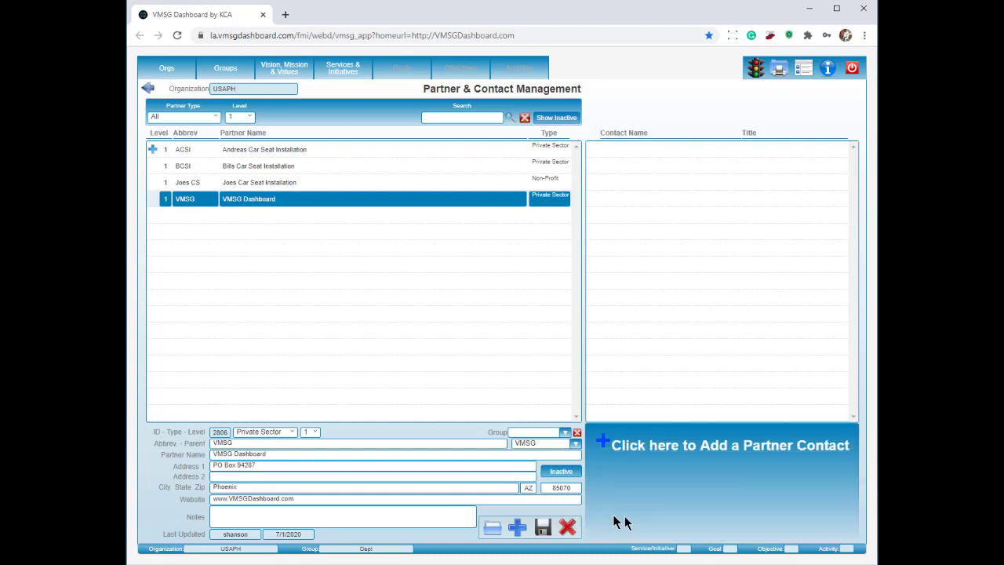
Save an active CEO contact for the now-active VMSG Dashboard partner, then go to Activities.
click(703, 473)
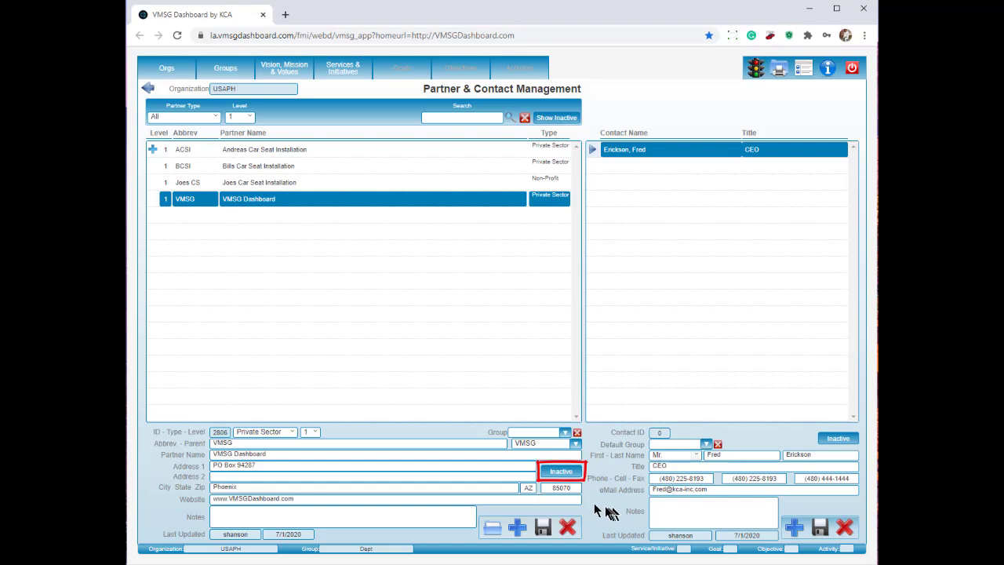
click(562, 472)
click(845, 444)
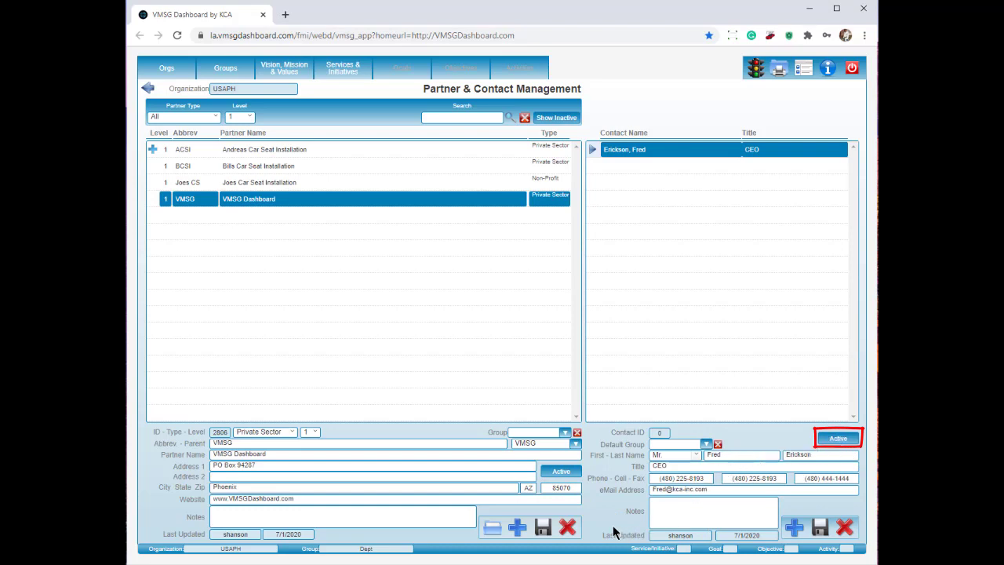
click(543, 529)
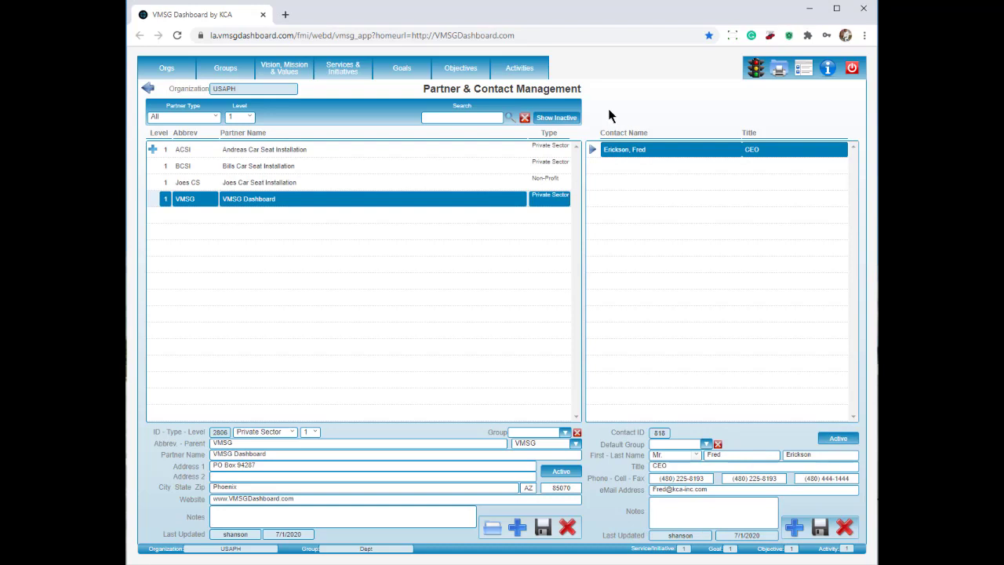
click(521, 69)
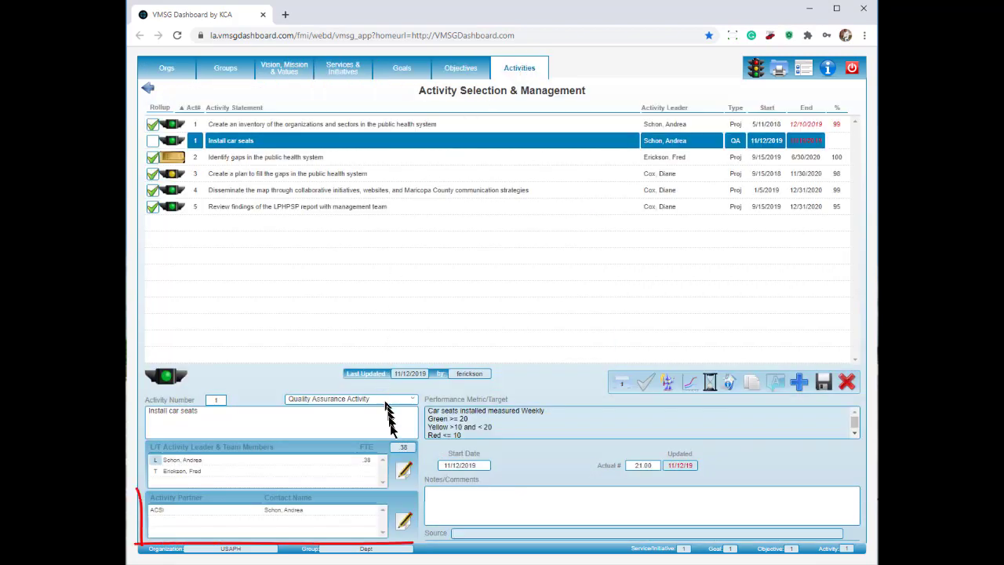
Add VMSG Dashboard and its CEO contact as partners of the Install car seats activity.
click(404, 520)
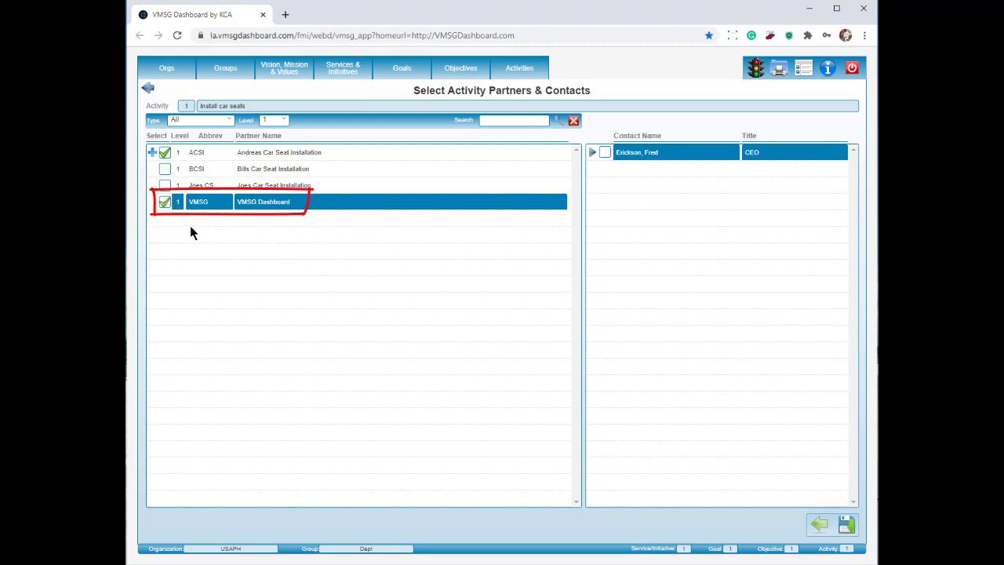
click(605, 155)
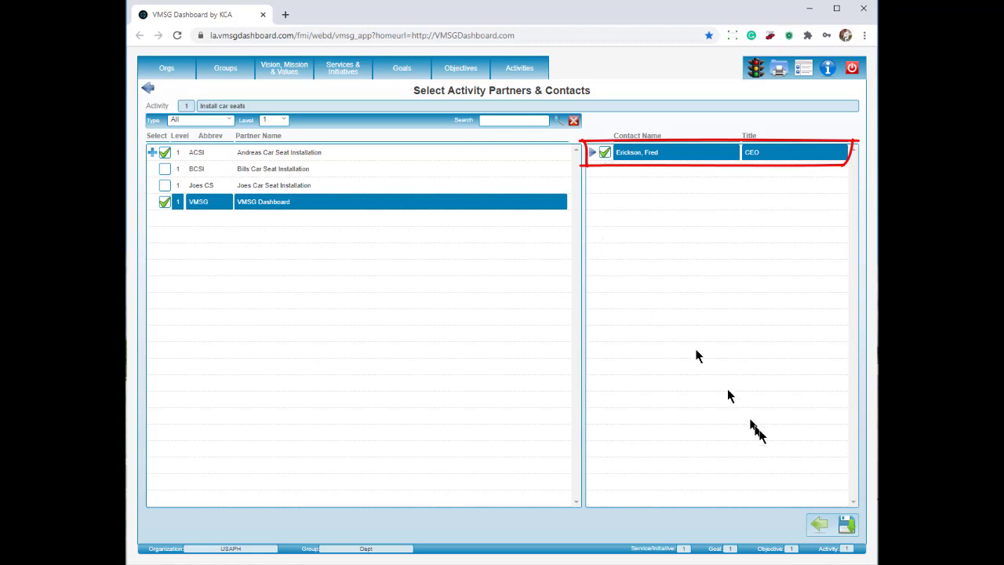
click(846, 524)
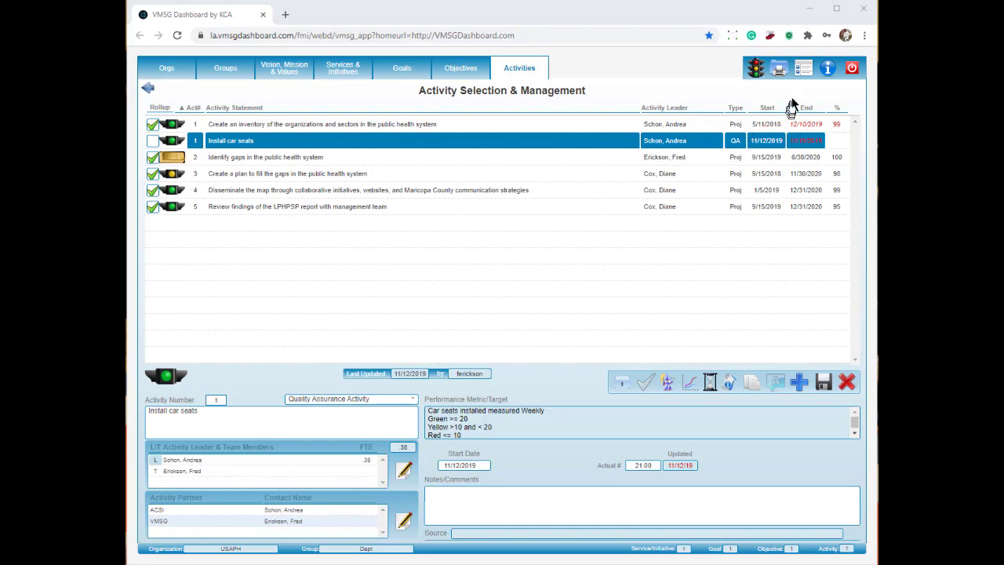
Run the Partners report with Selected Partner Only set to No and Contacts and Detail set to Yes.
click(779, 70)
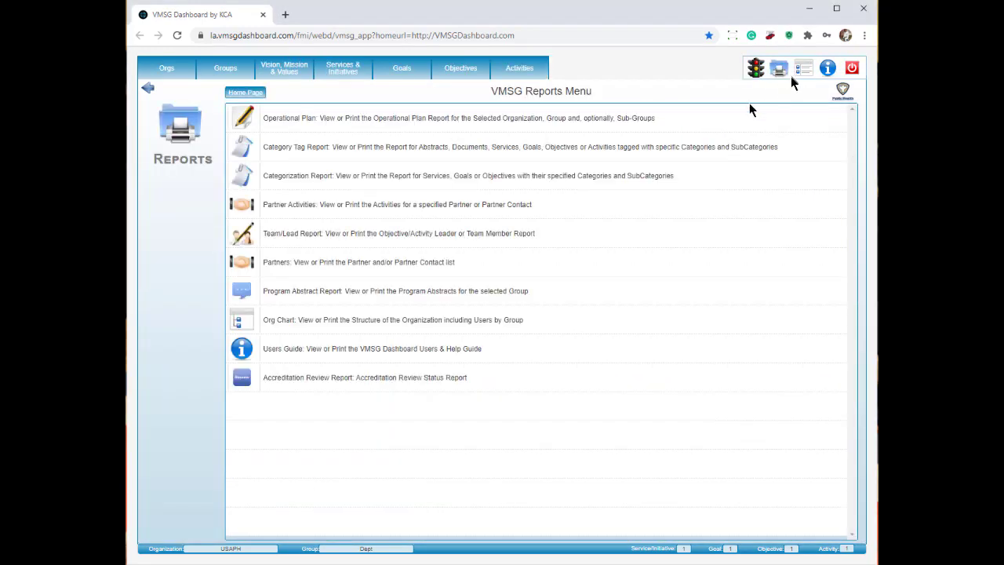
click(336, 267)
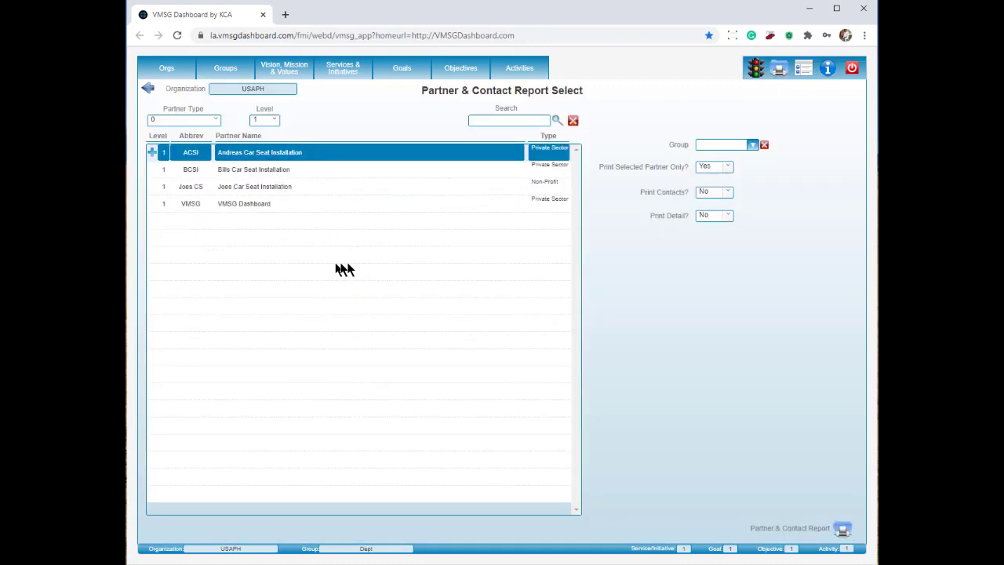
click(731, 167)
click(708, 202)
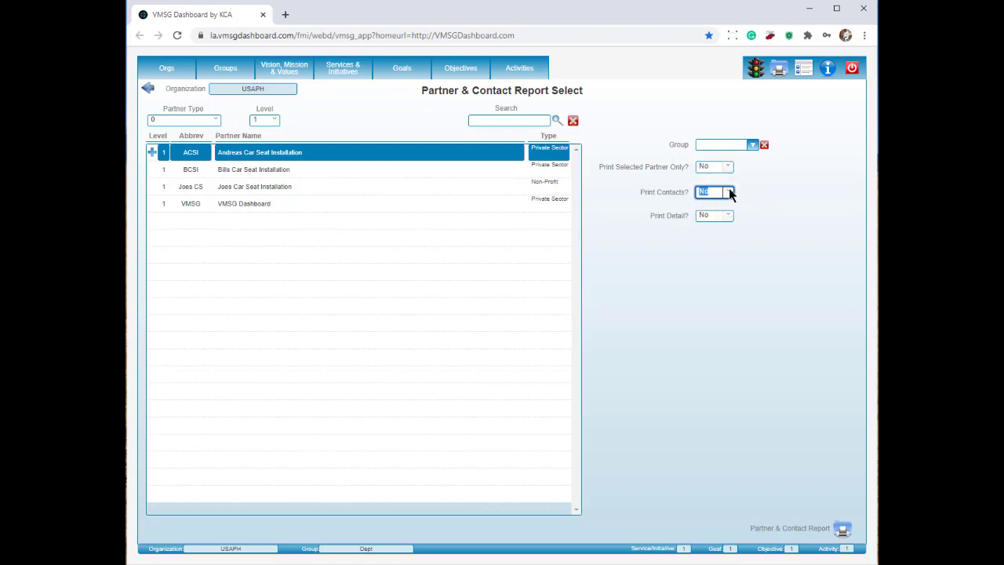
click(730, 194)
click(710, 216)
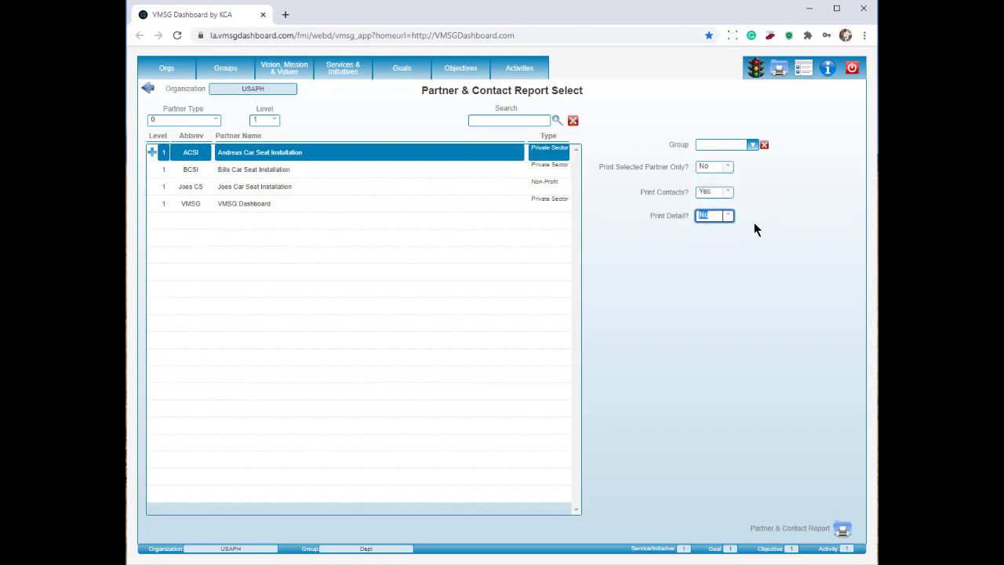
click(729, 216)
click(711, 236)
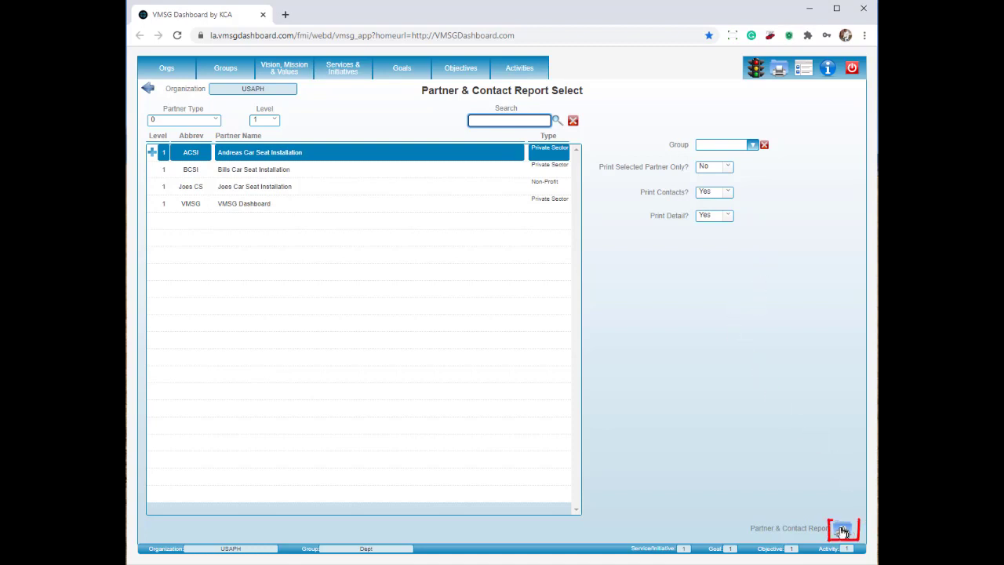
click(841, 532)
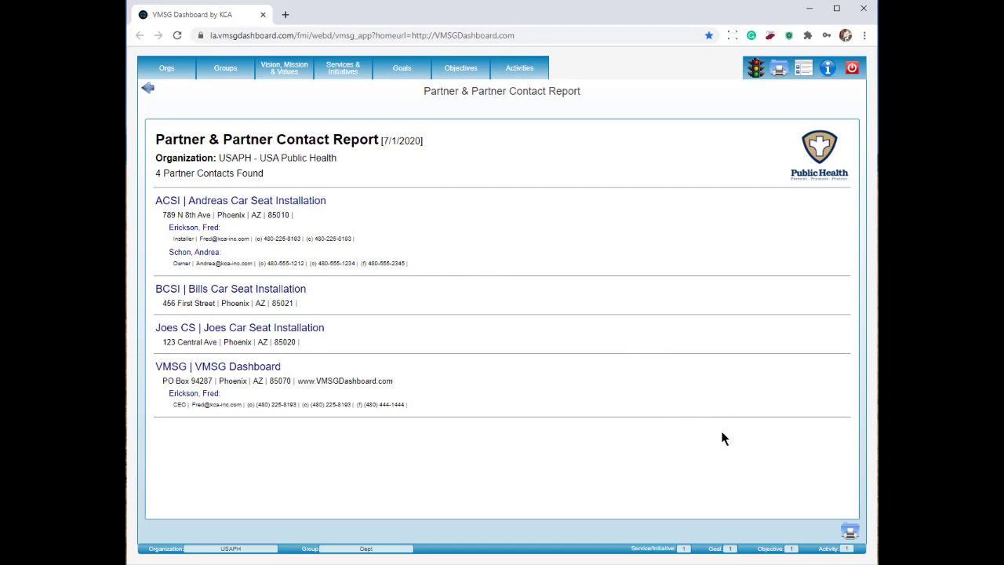
Export the report as VMSG_Report.htm into Downloads, overwriting the old copy, and open it.
click(851, 533)
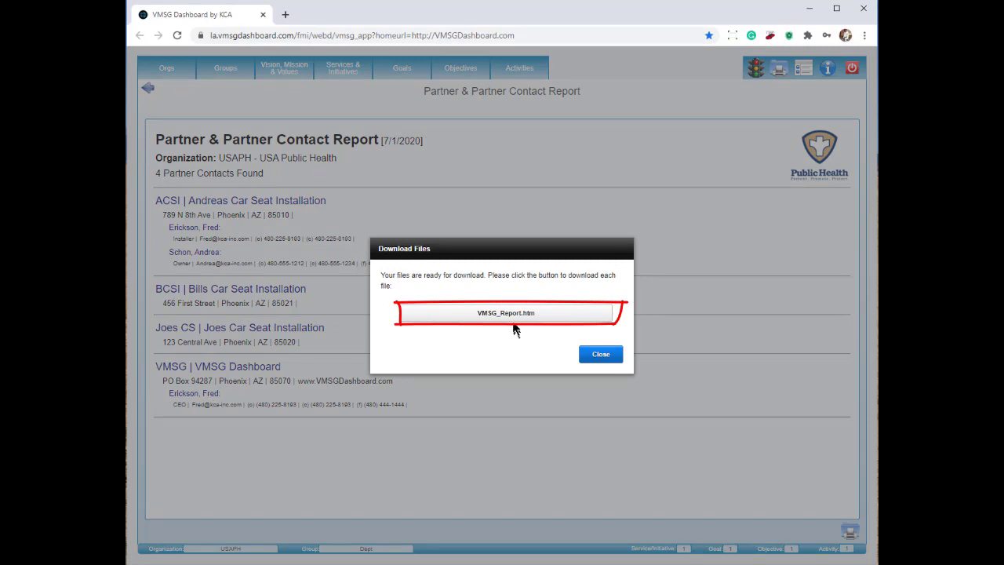
click(510, 316)
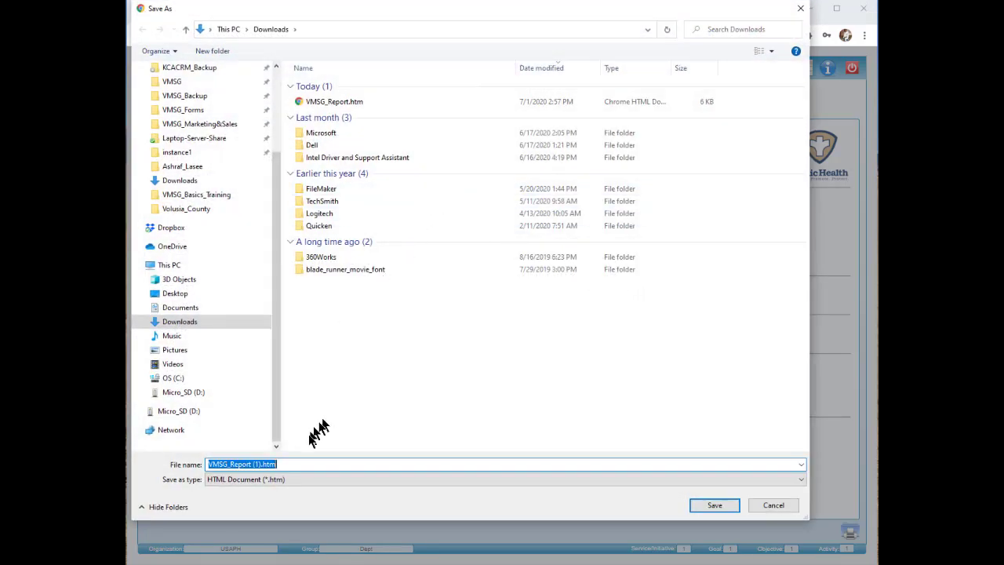
click(339, 99)
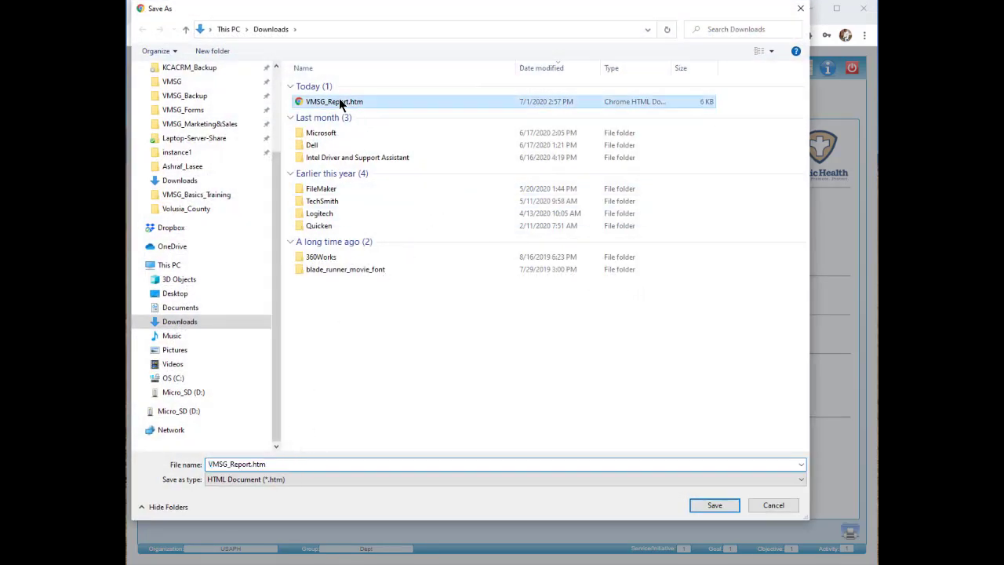
click(713, 506)
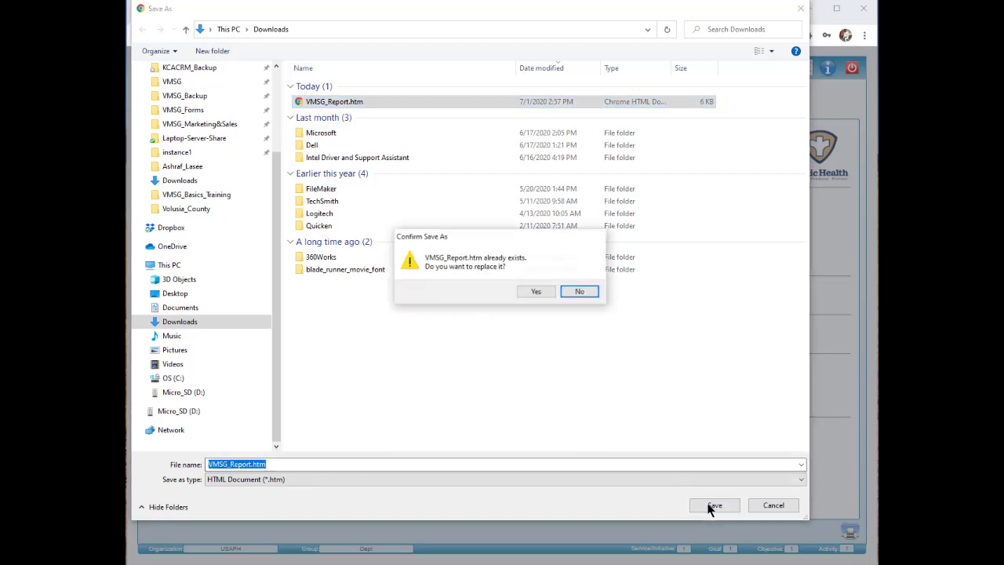
click(539, 291)
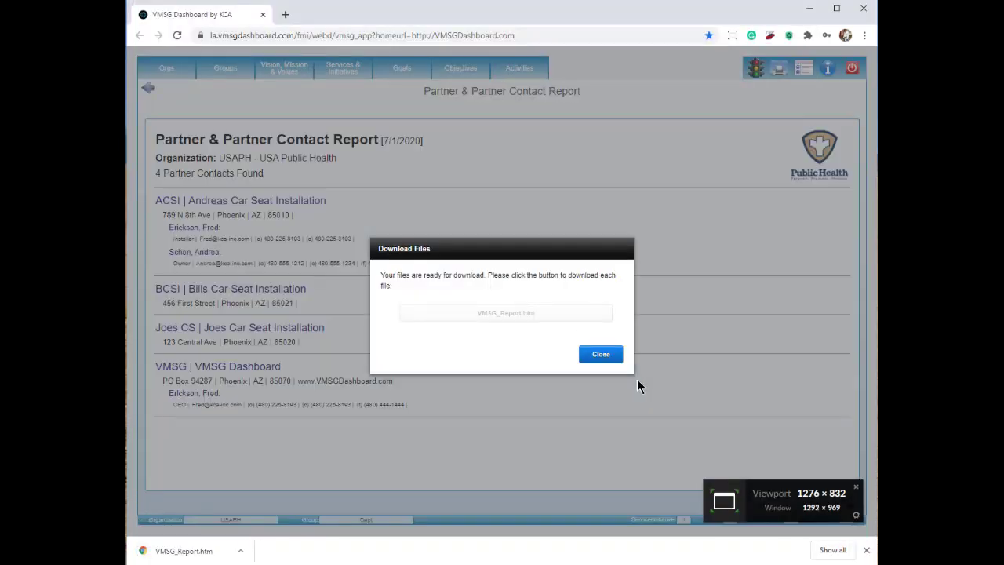
click(606, 354)
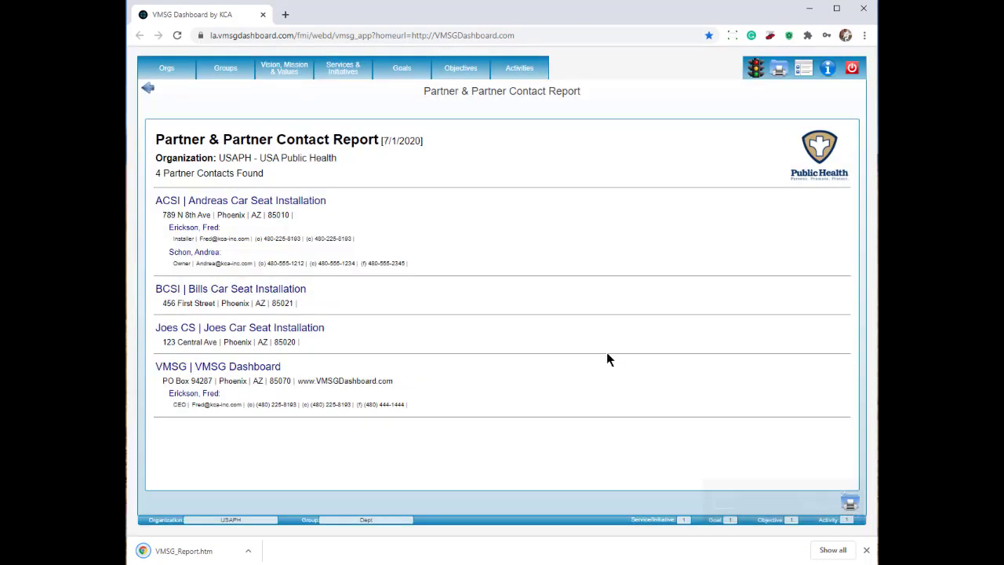
click(196, 555)
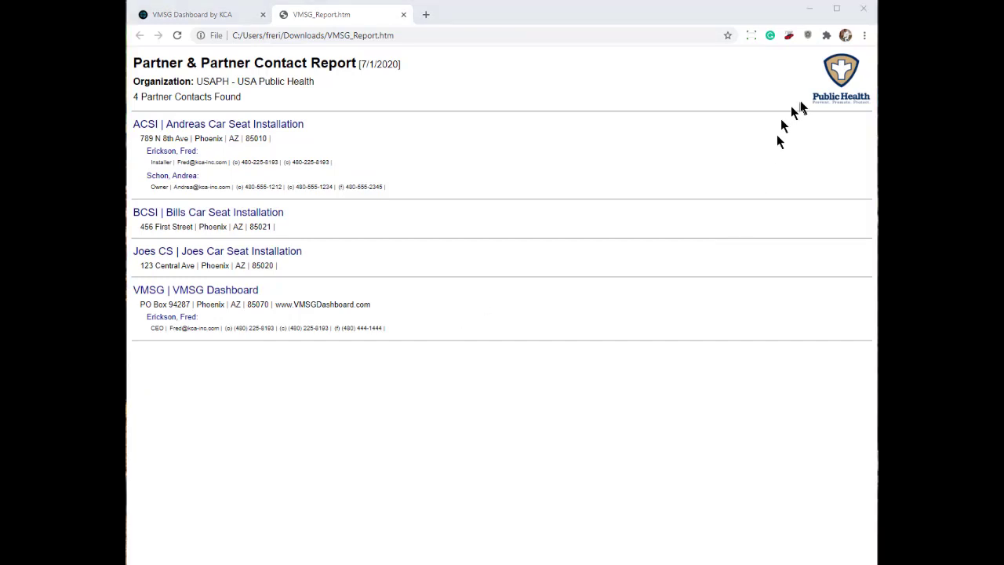
Preview Chrome print settings with Save as PDF, cancel, select the page, and close the report tab.
click(864, 36)
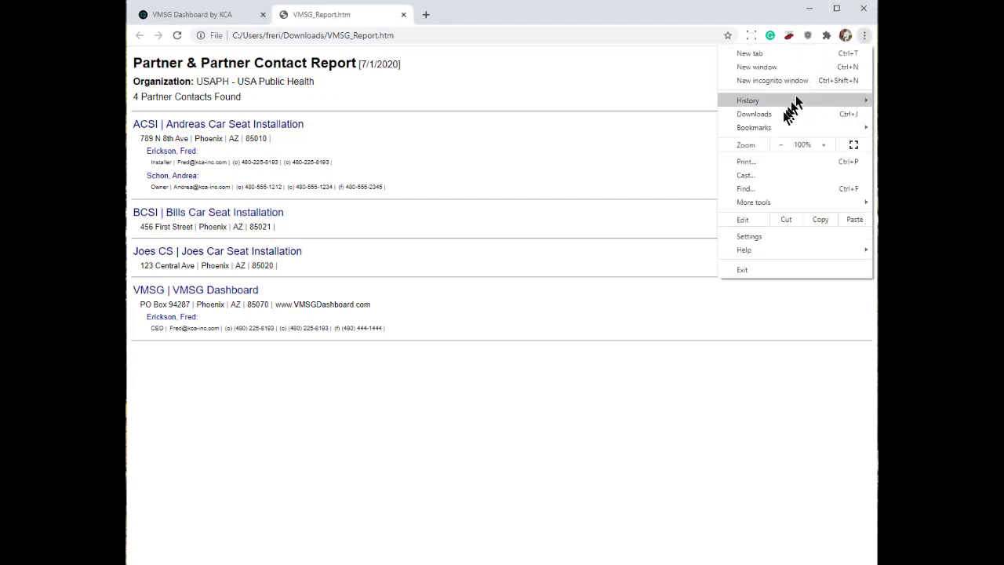
click(745, 161)
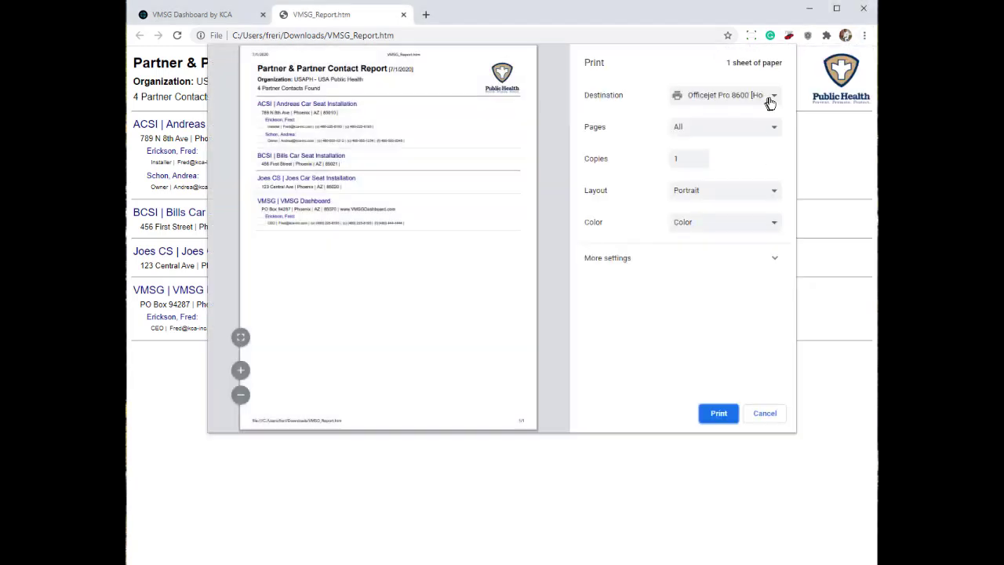
click(774, 100)
click(755, 123)
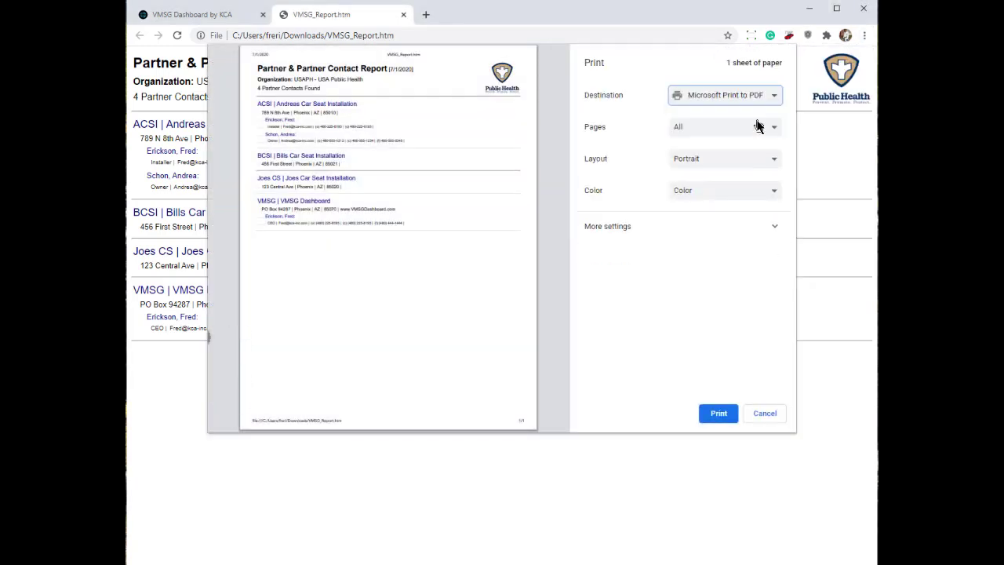
click(763, 412)
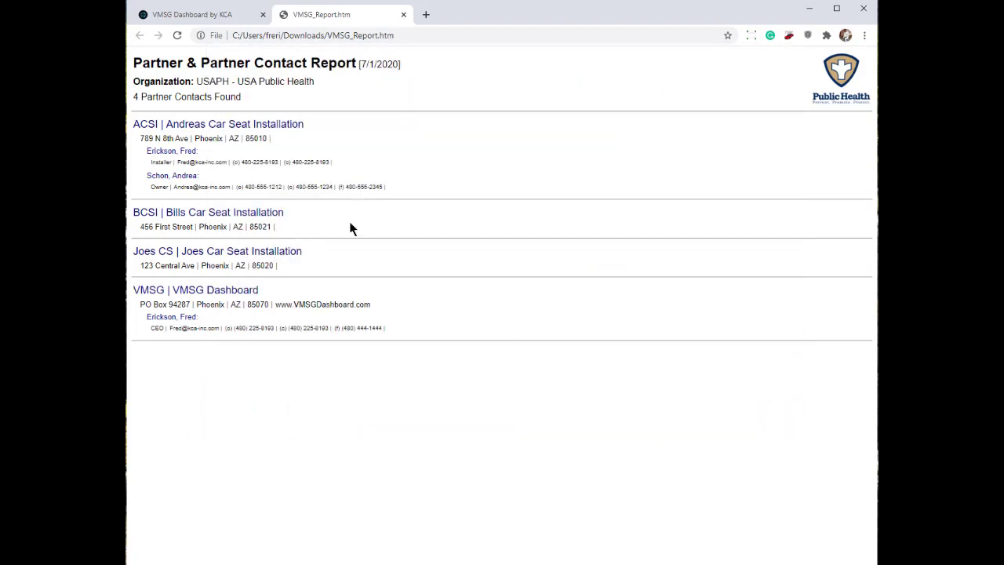
key(ctrl+a)
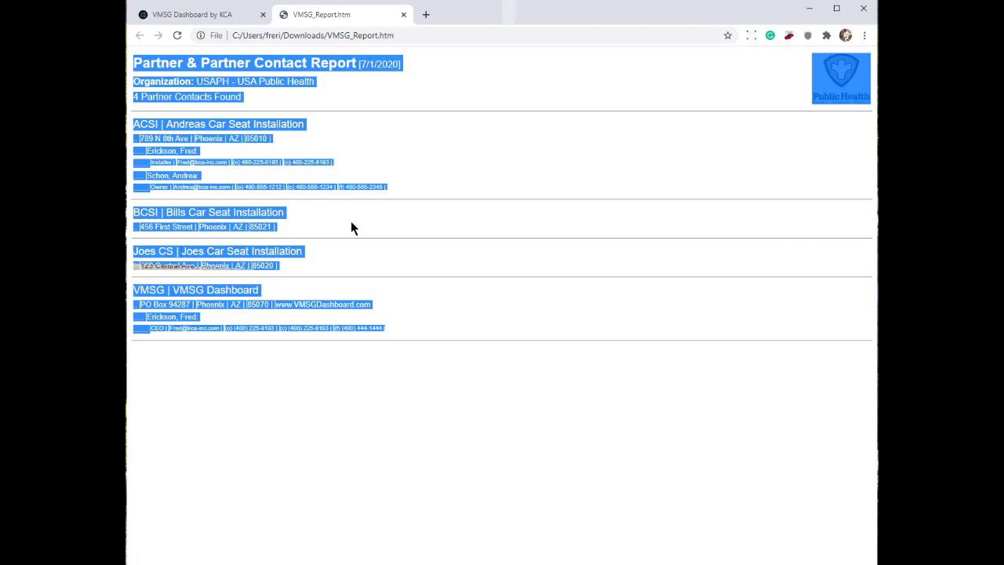
click(404, 15)
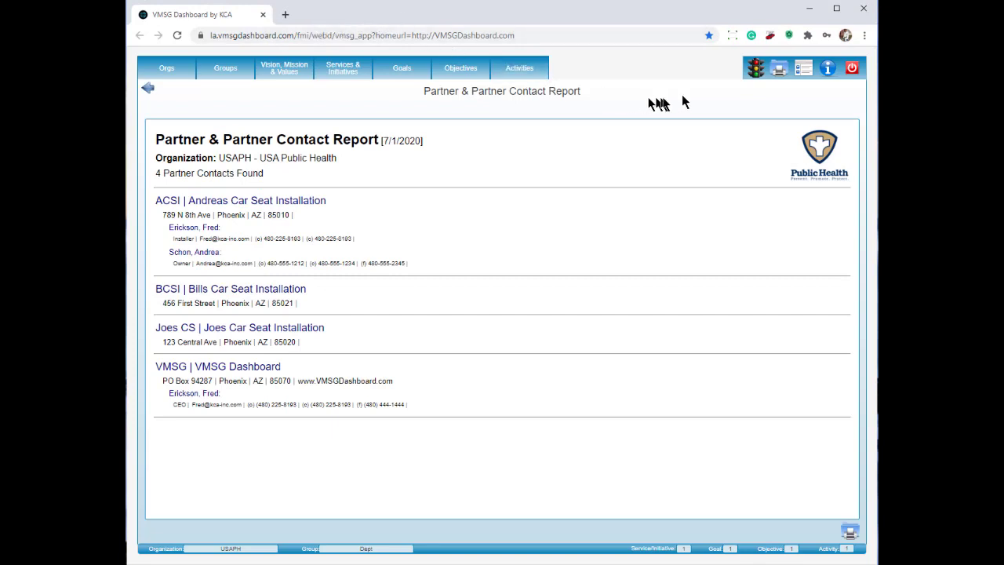
Run the Partner Activities report for VMSG Dashboard, then rerun it for the partner's contact.
click(779, 69)
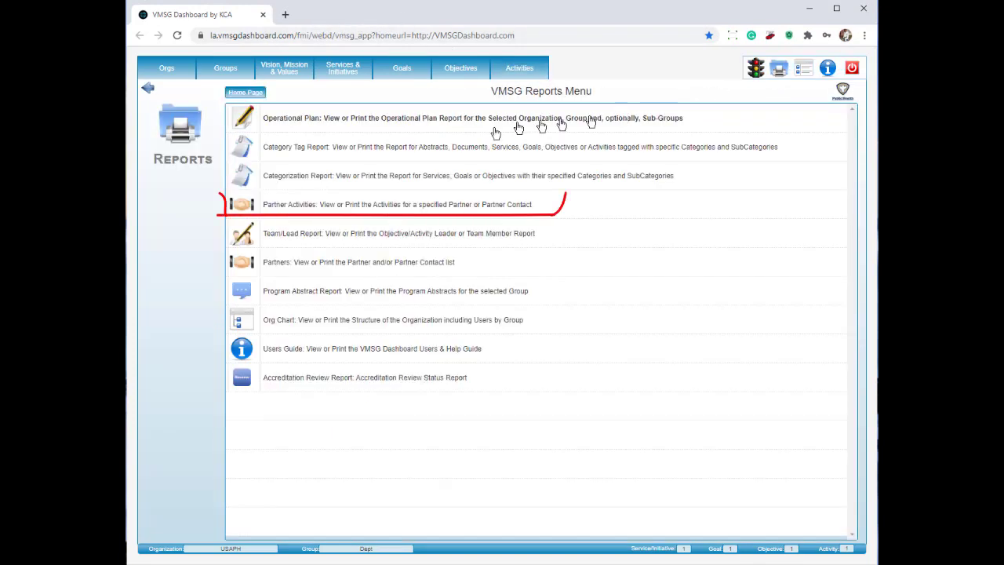
click(400, 206)
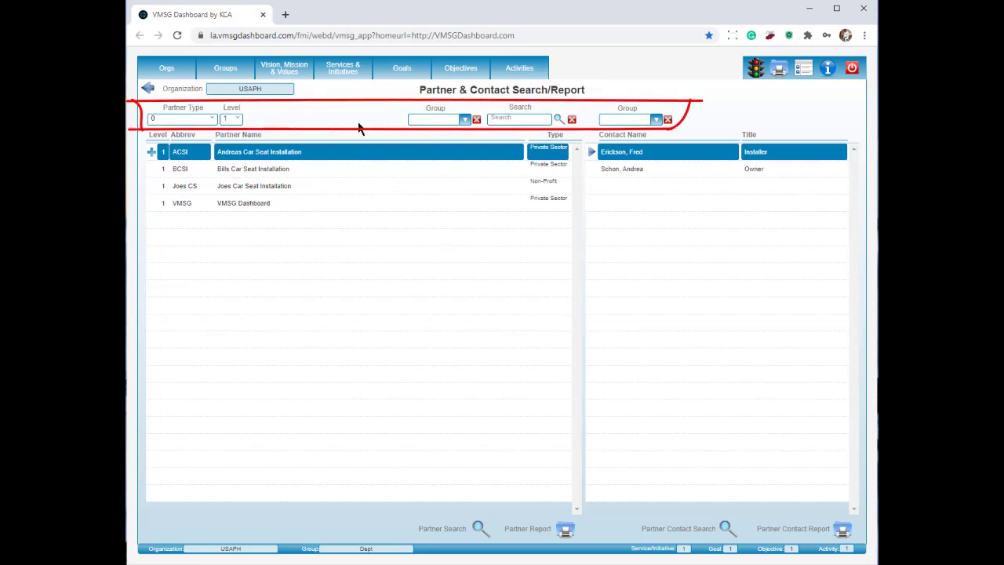
click(273, 204)
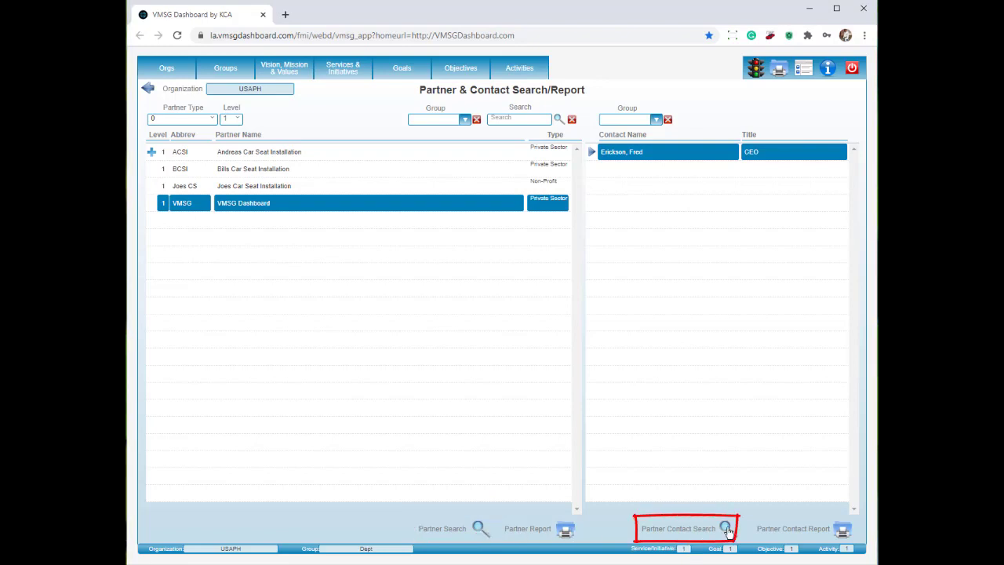
click(479, 529)
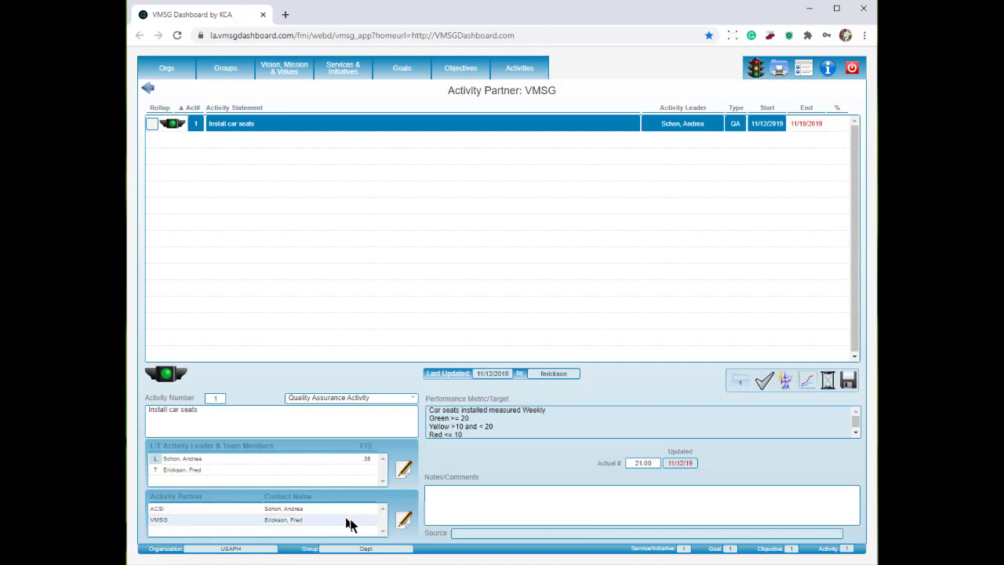
click(147, 91)
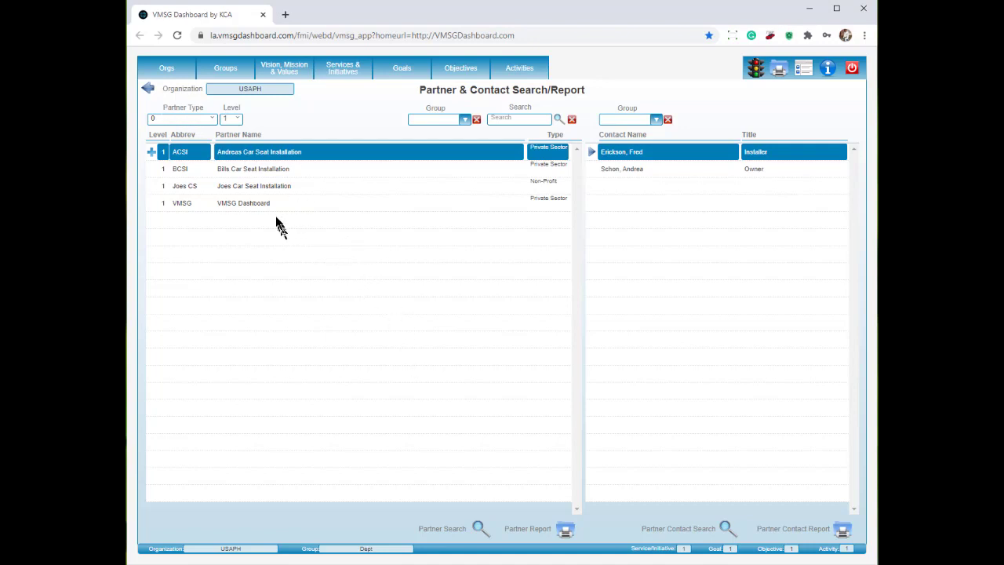
click(247, 204)
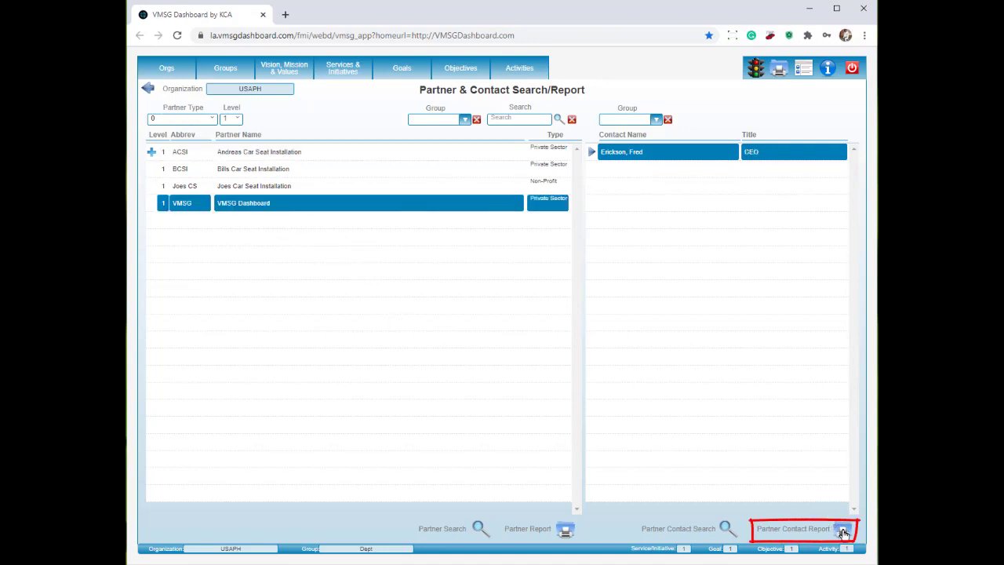
click(843, 533)
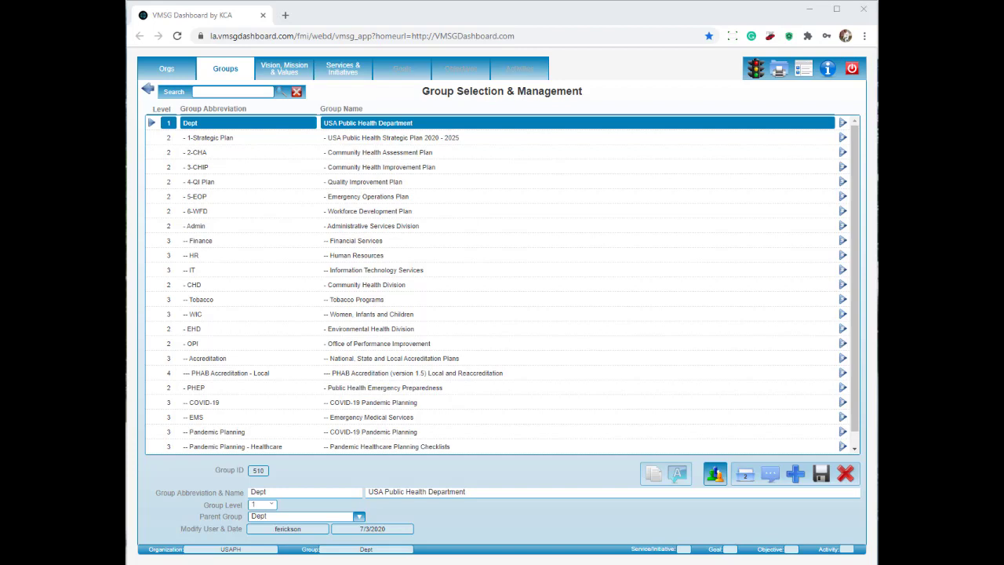
Open Program Abstracts, select ASHLine, and reselect its existing Abstract Contact Name.
click(773, 481)
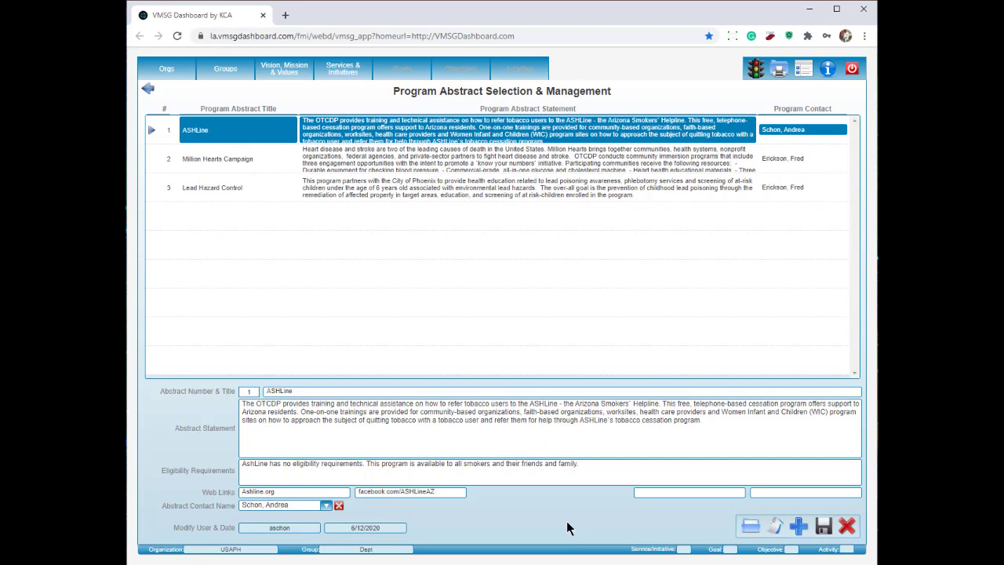
click(337, 129)
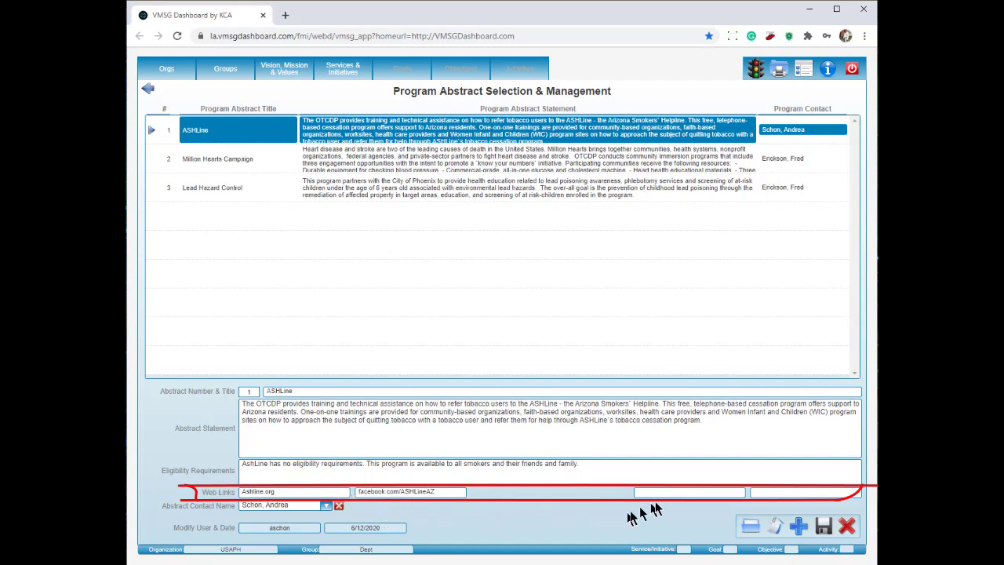
click(325, 505)
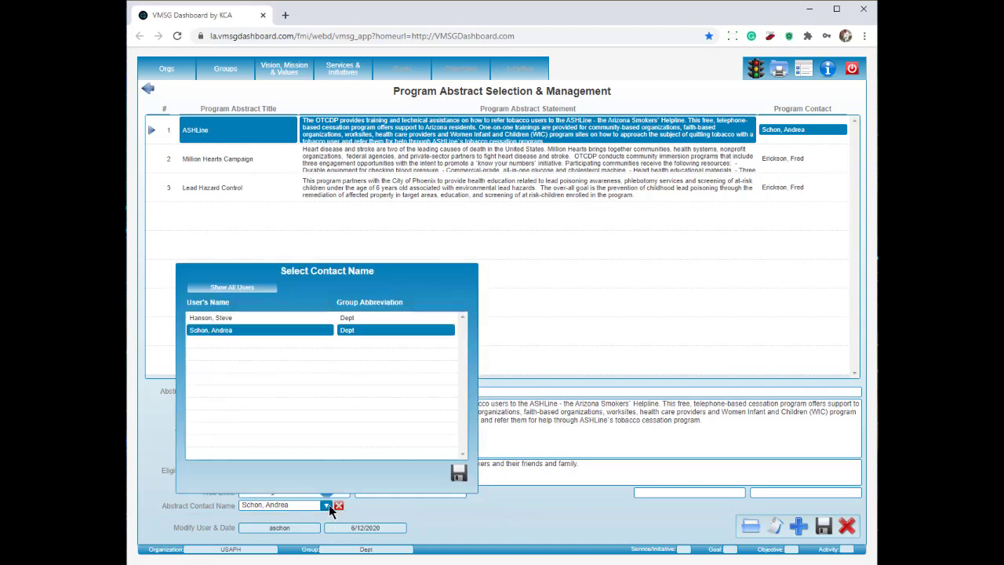
click(248, 333)
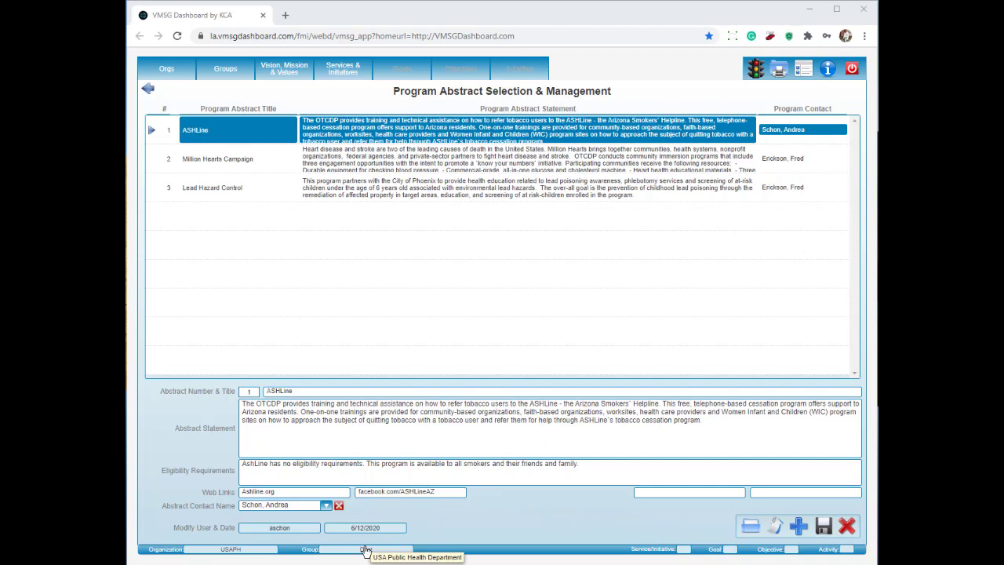
click(781, 73)
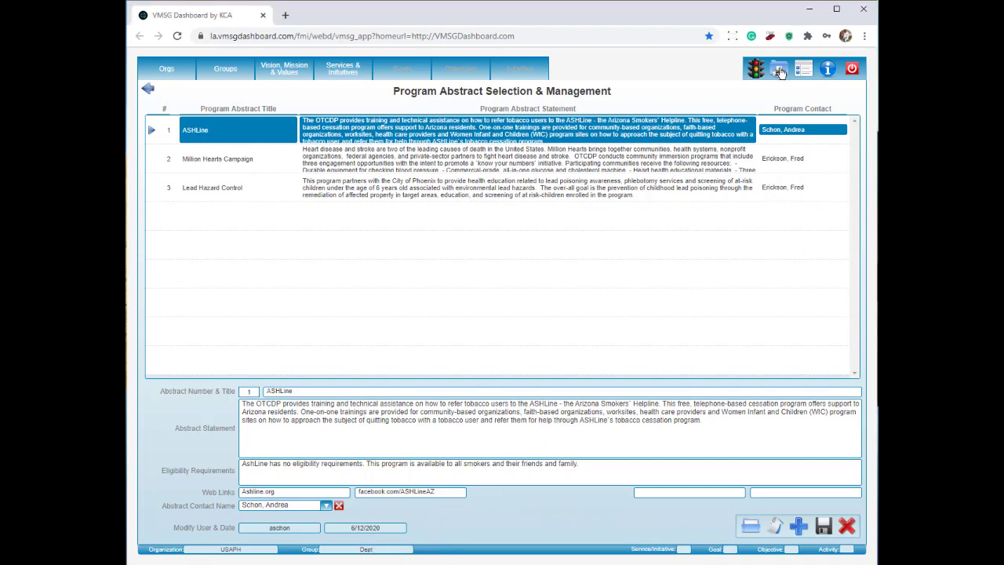
Save changes, then set up Program Abstract Report with subgroups, Test Program Abstract unchecked, 1 per page.
click(582, 332)
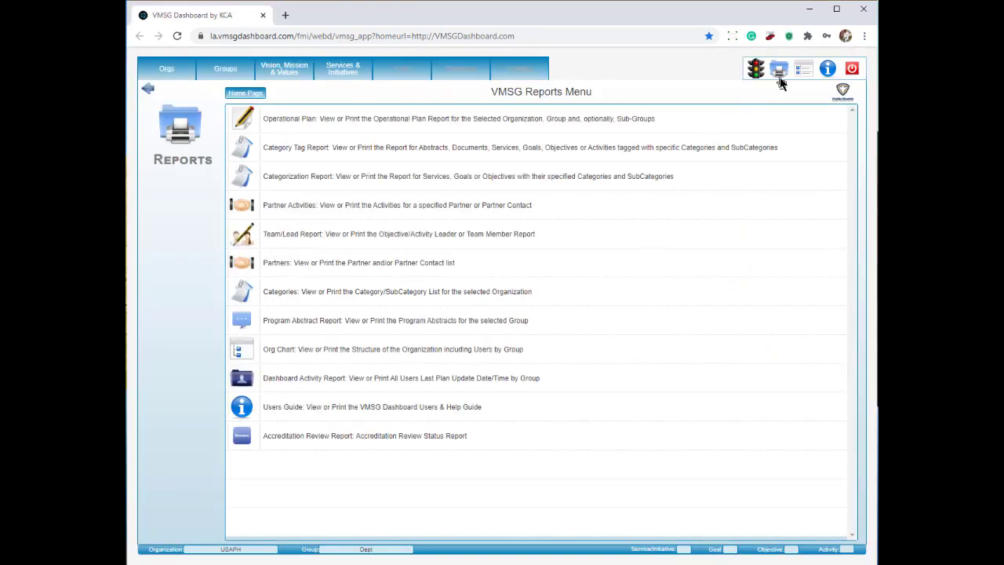
click(515, 325)
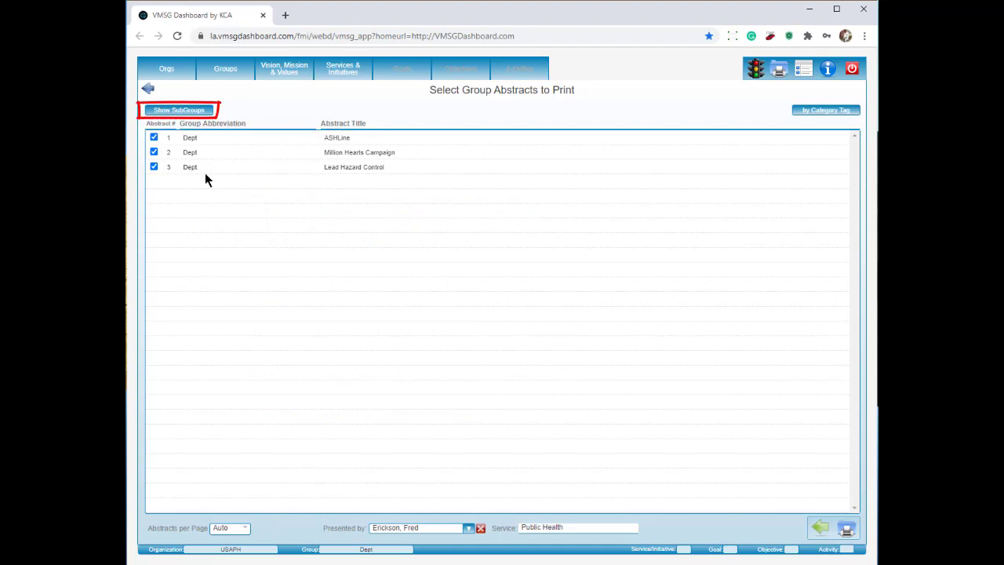
click(180, 111)
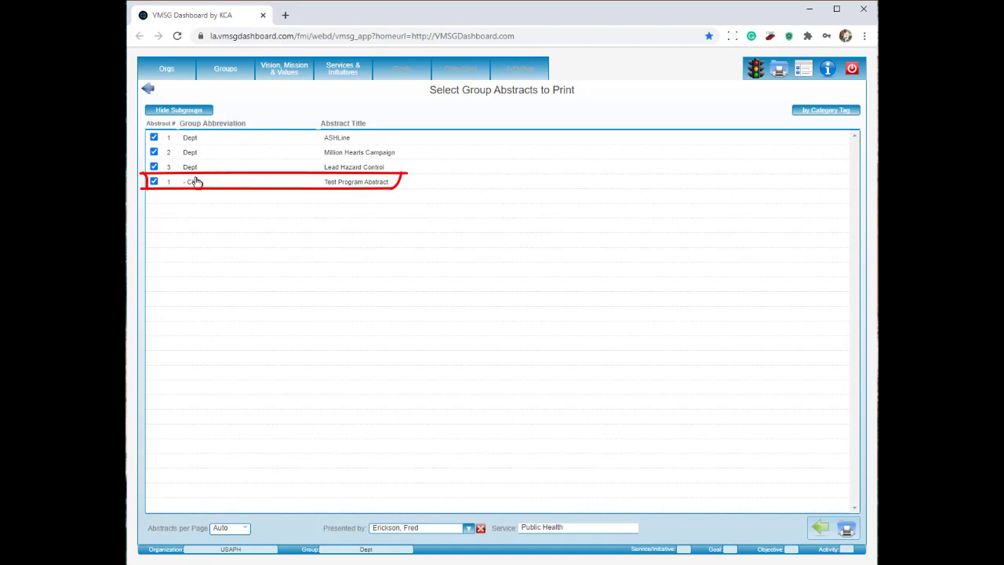
click(154, 181)
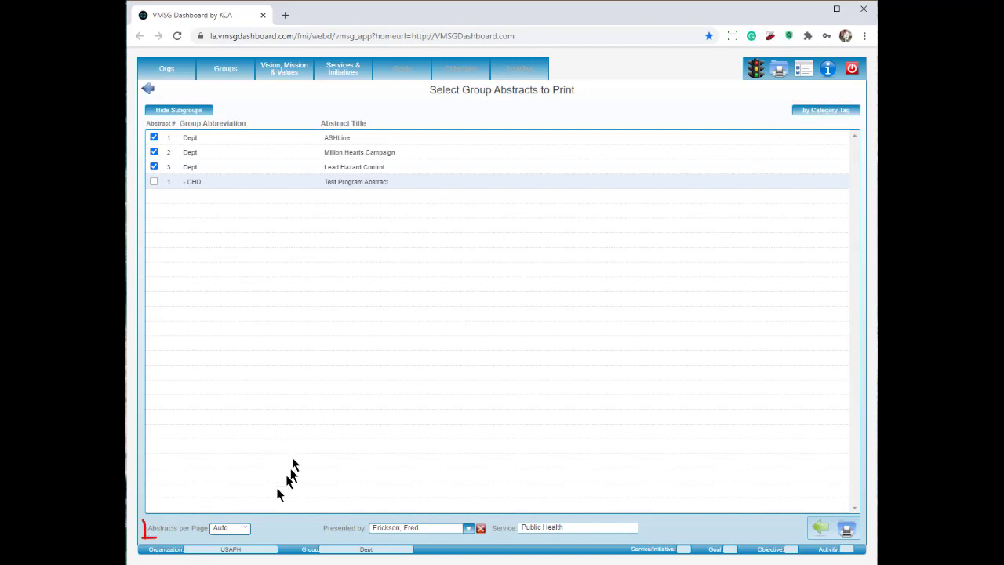
click(247, 529)
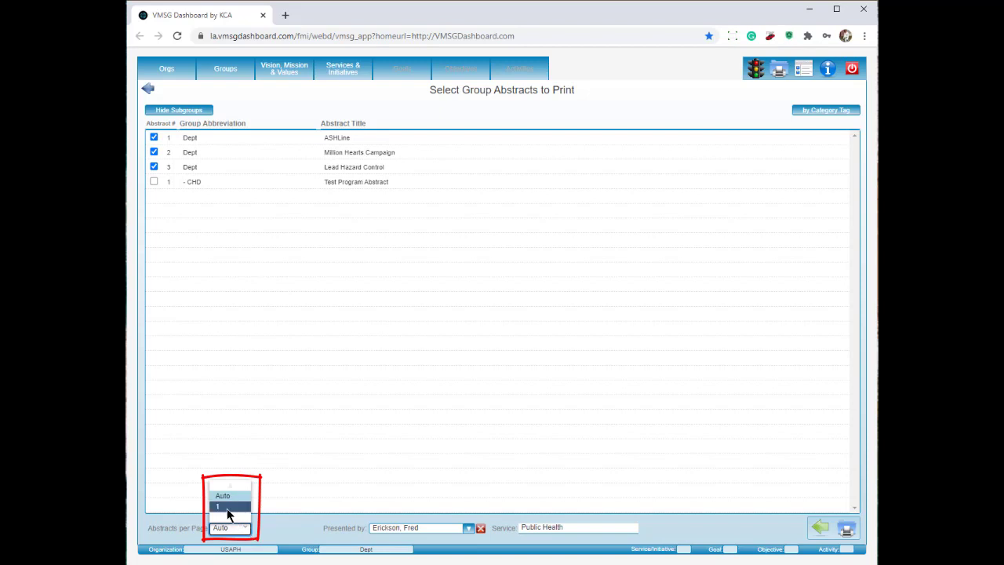
click(228, 507)
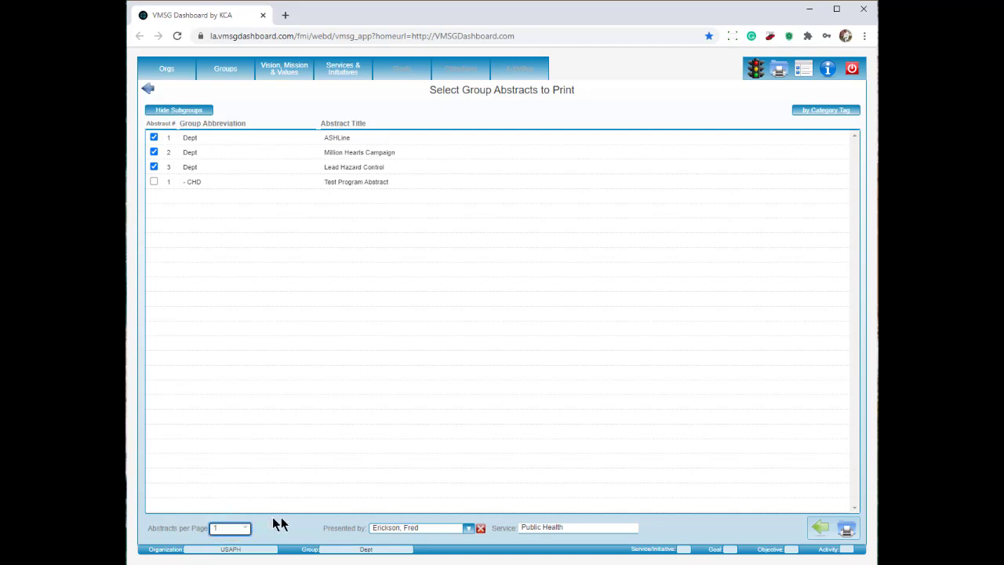
Choose a different user from all groups as the report's Presented by person and save.
click(468, 528)
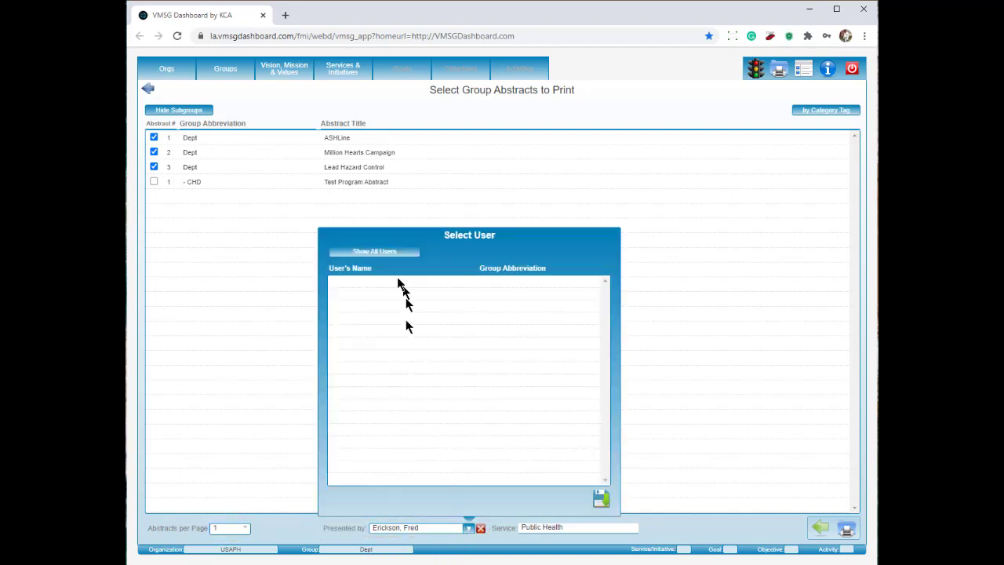
click(387, 252)
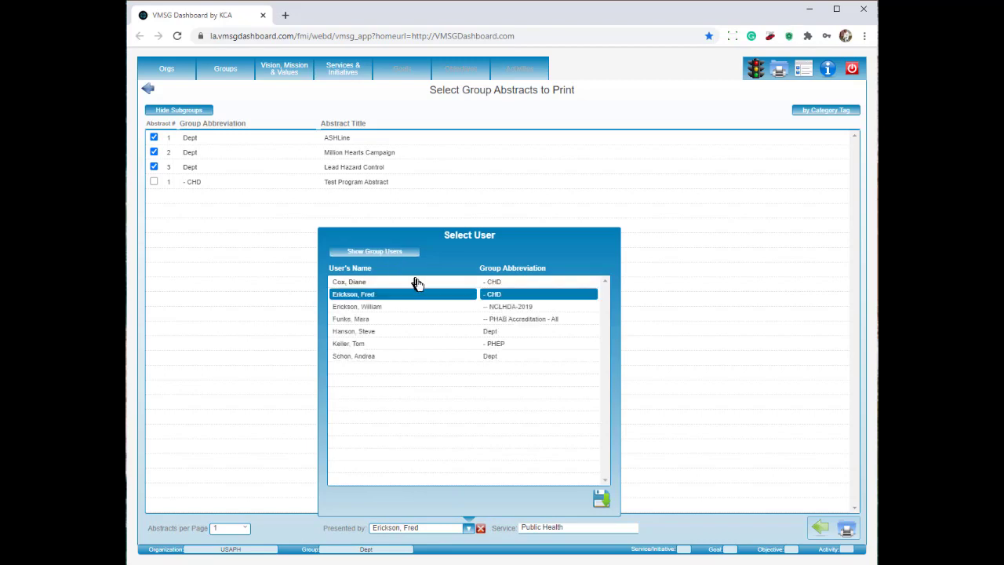
click(365, 356)
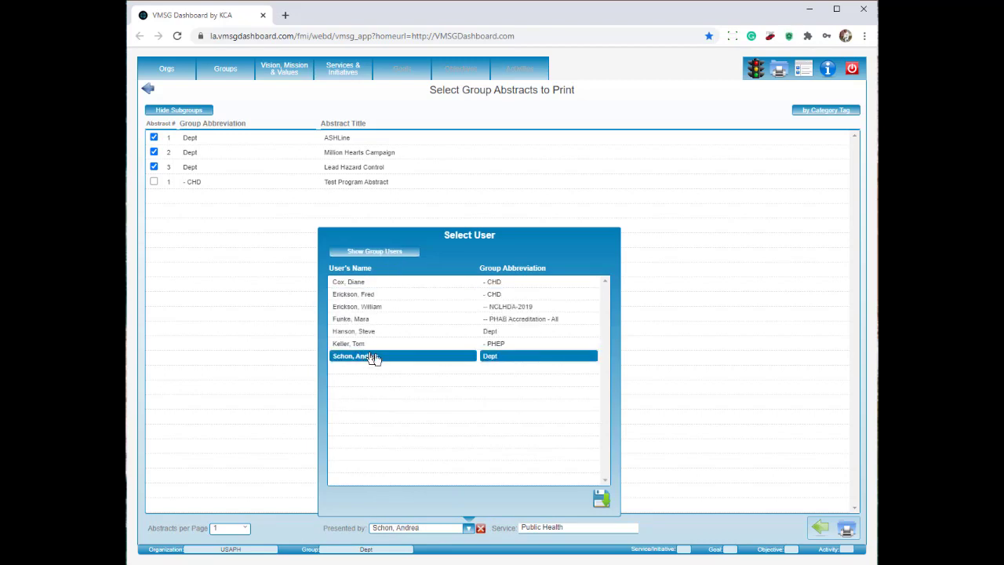
click(600, 499)
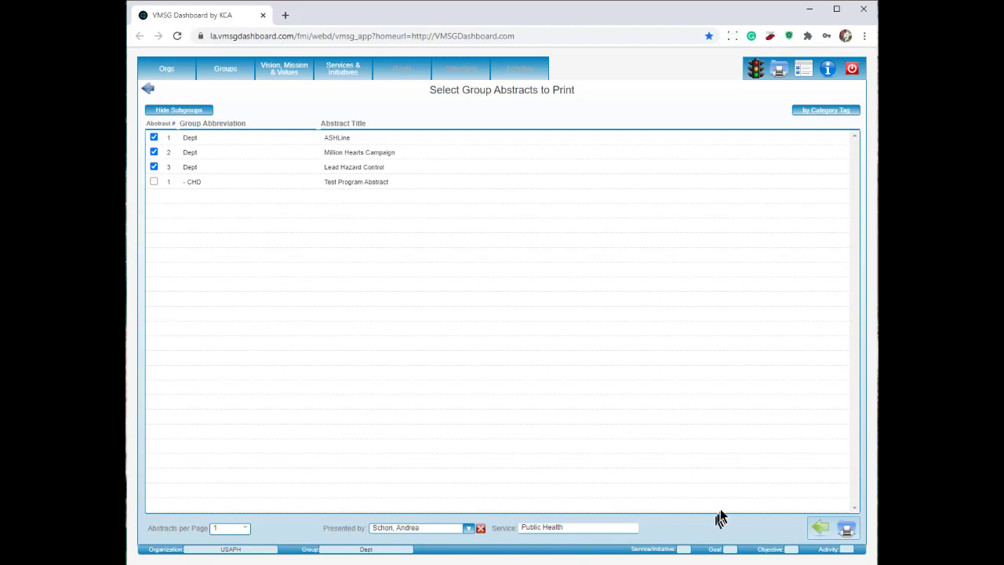
Generate the Group Abstract Report and scroll through its ASHLine, Million Hearts and Lead Hazard Control summaries.
click(848, 532)
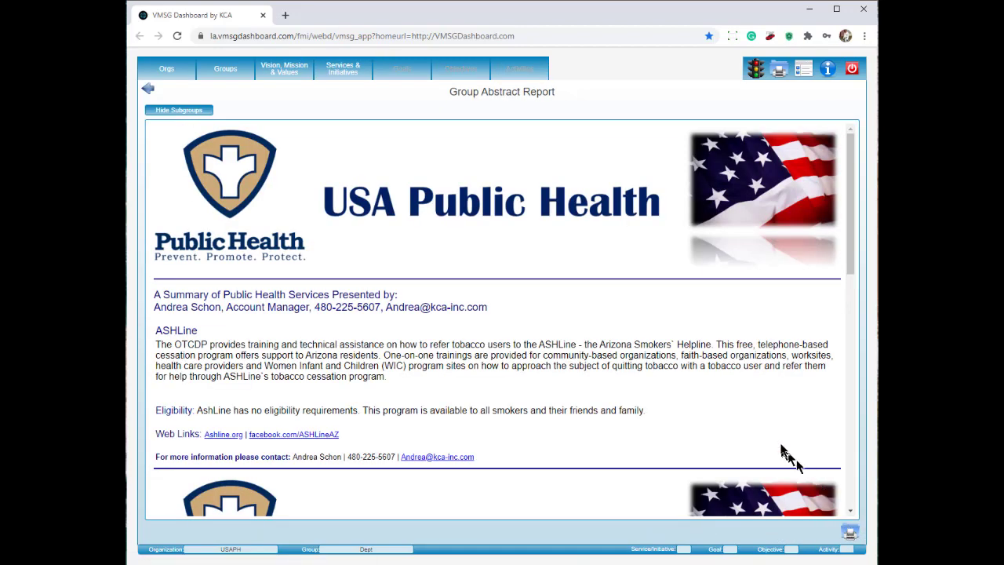
scroll(769, 434, down, 1)
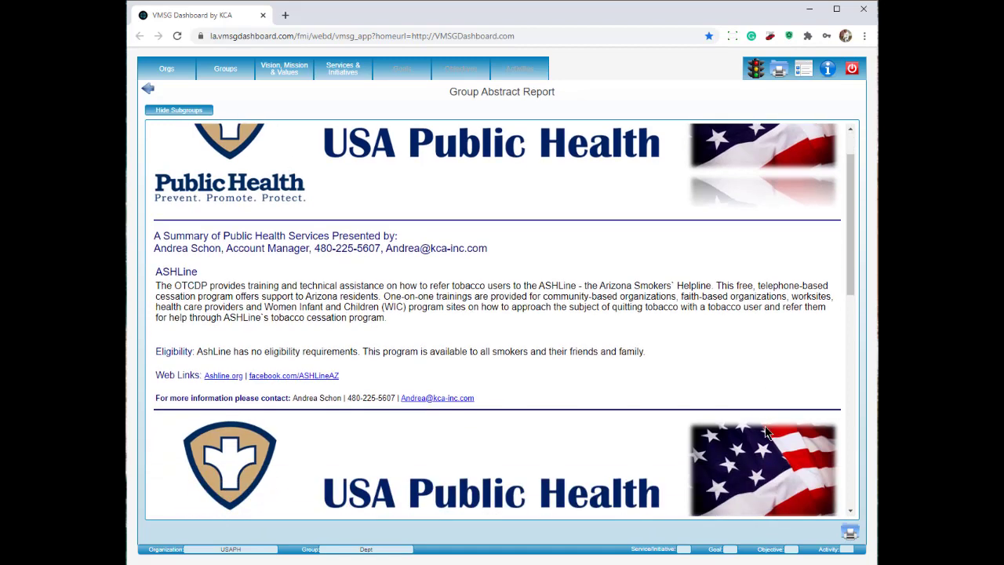
scroll(767, 432, down, 2)
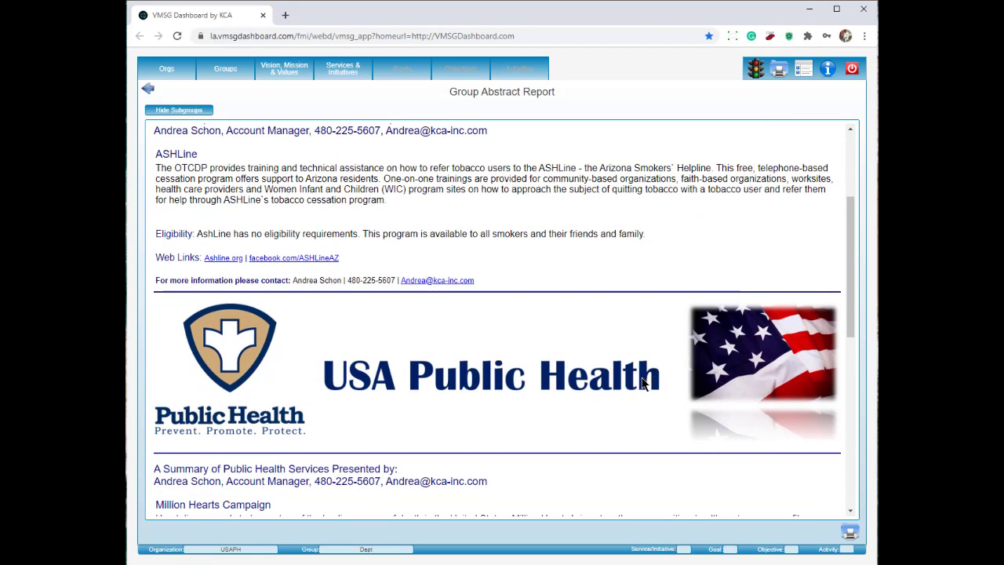
scroll(642, 383, down, 8)
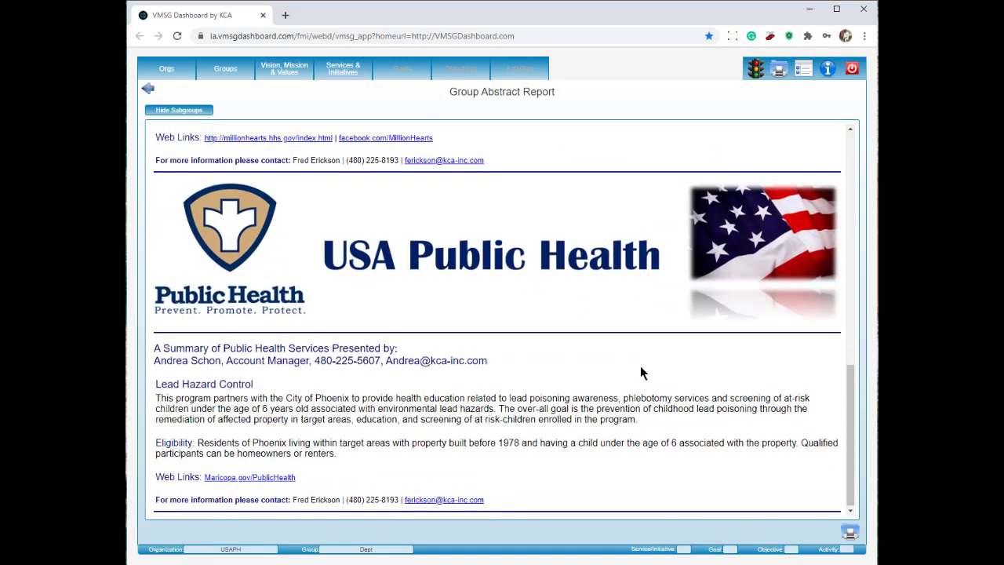
scroll(640, 369, down, 1)
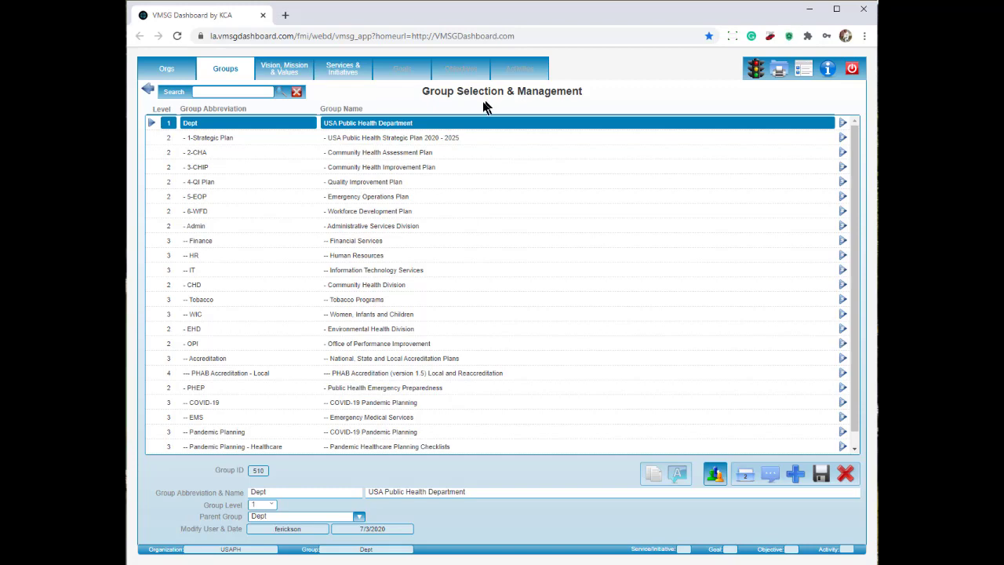
Select the Tobacco group and open category tagging for its Tobacco Cessation service.
click(211, 301)
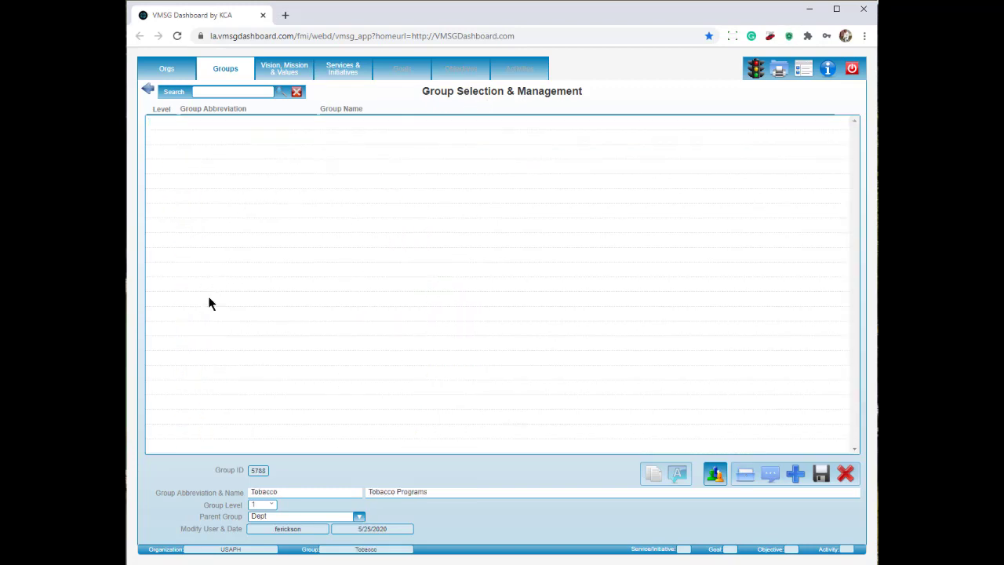
click(335, 74)
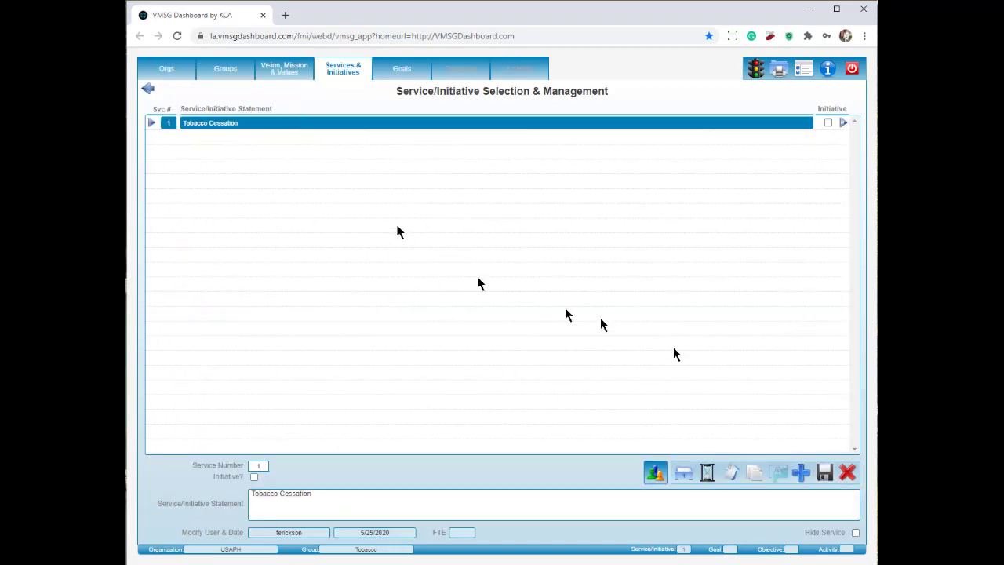
click(733, 471)
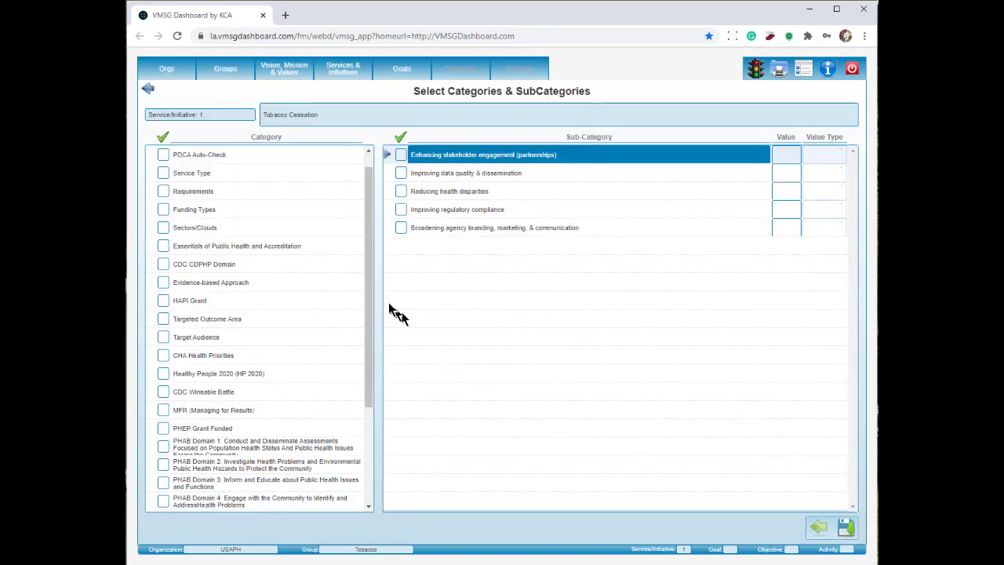
scroll(370, 305, up, 1)
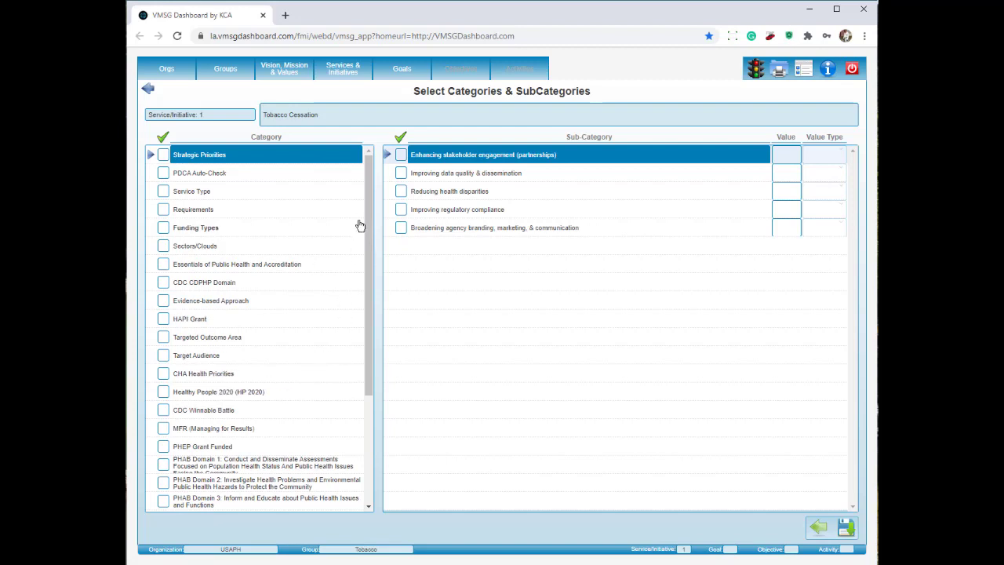
Tag Tobacco Cessation with Reducing health disparities and Essentials items [3] and [5].
click(402, 194)
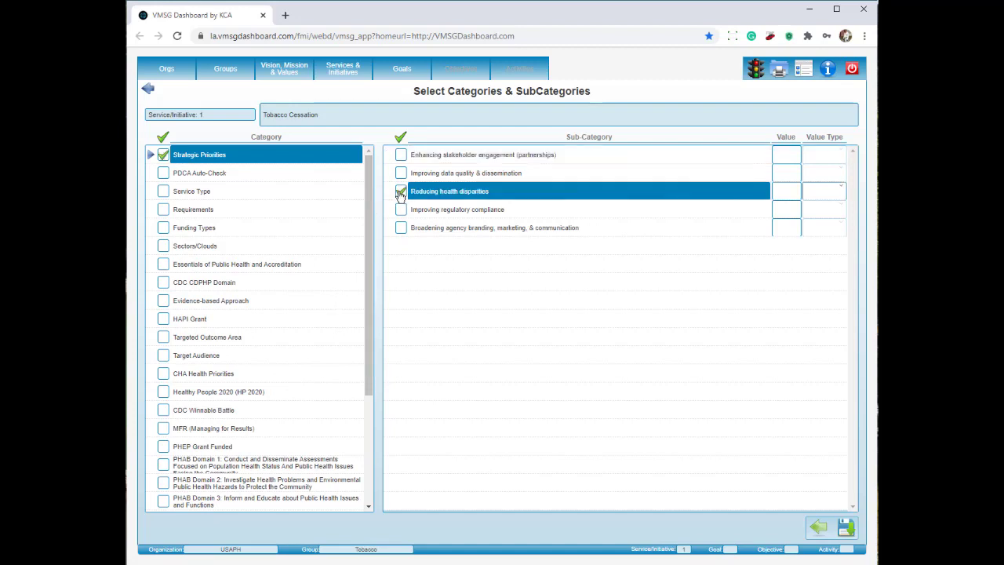
click(290, 267)
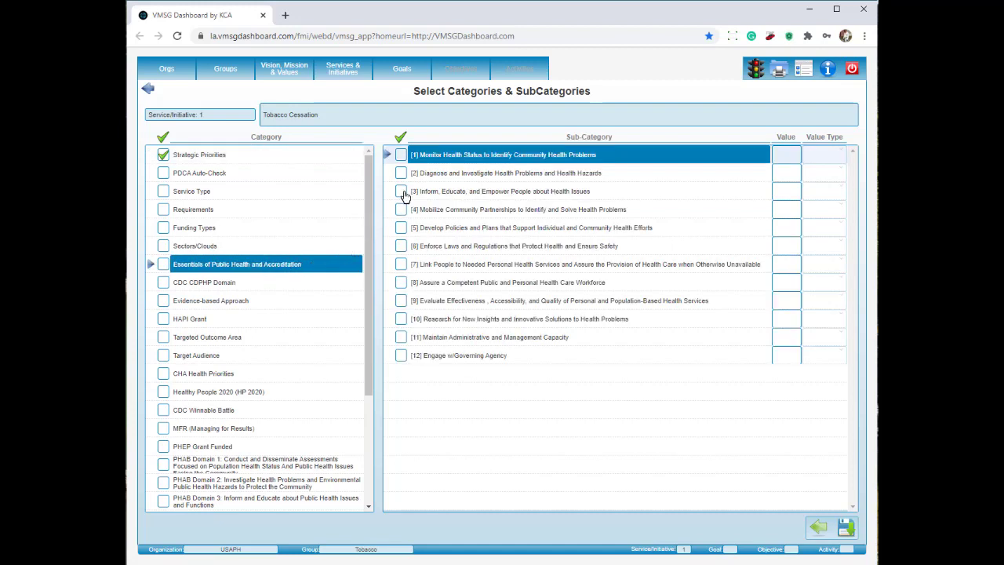
click(402, 193)
click(402, 229)
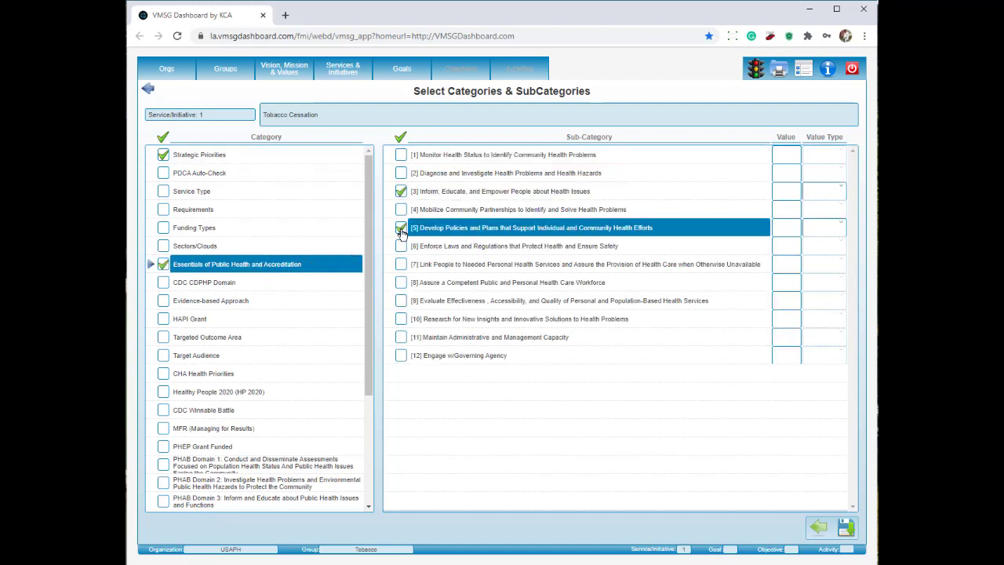
Add PHAB Standards 3.1 and 4.1, then save, also updating related goals, objectives and activities.
scroll(271, 307, down, 3)
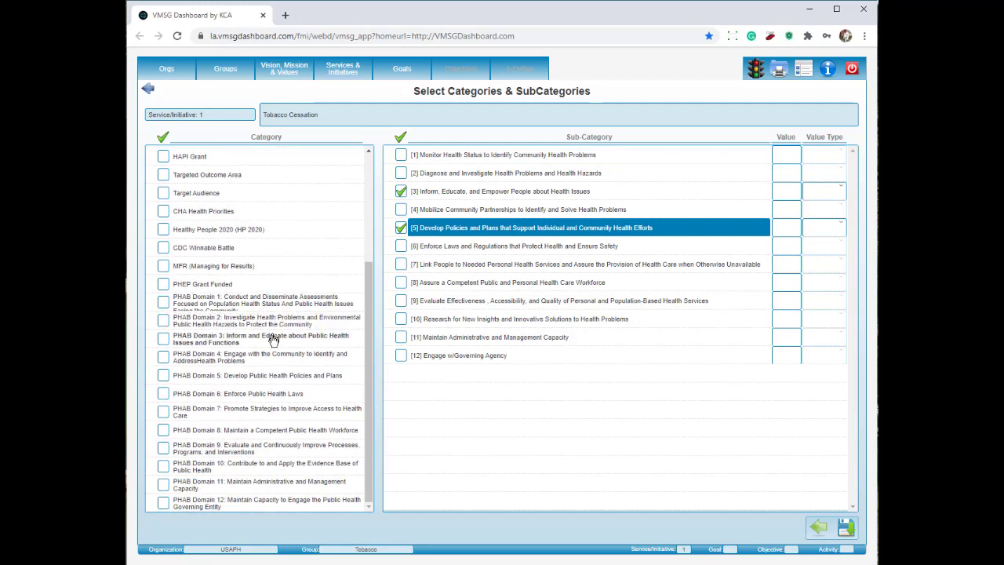
click(273, 339)
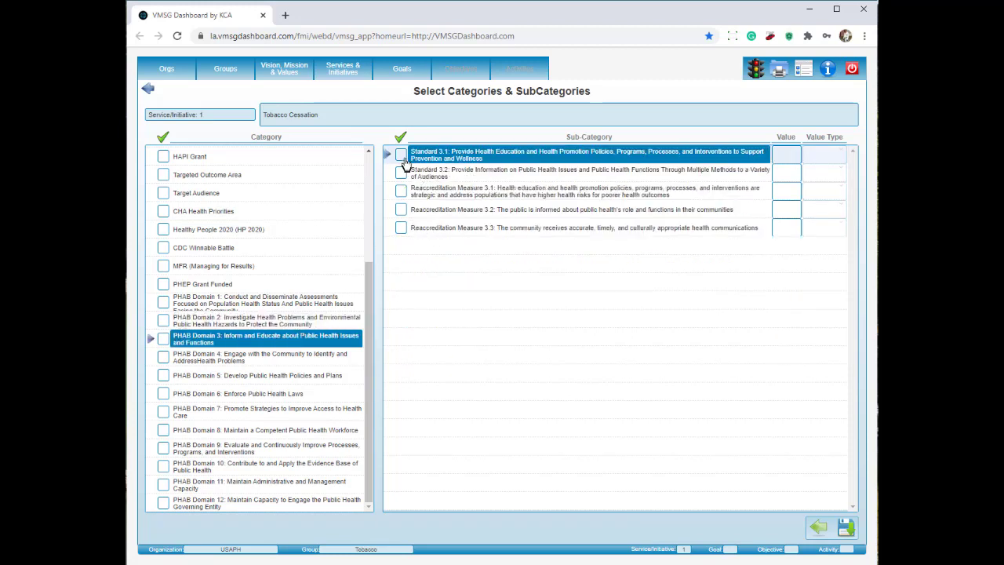
click(403, 156)
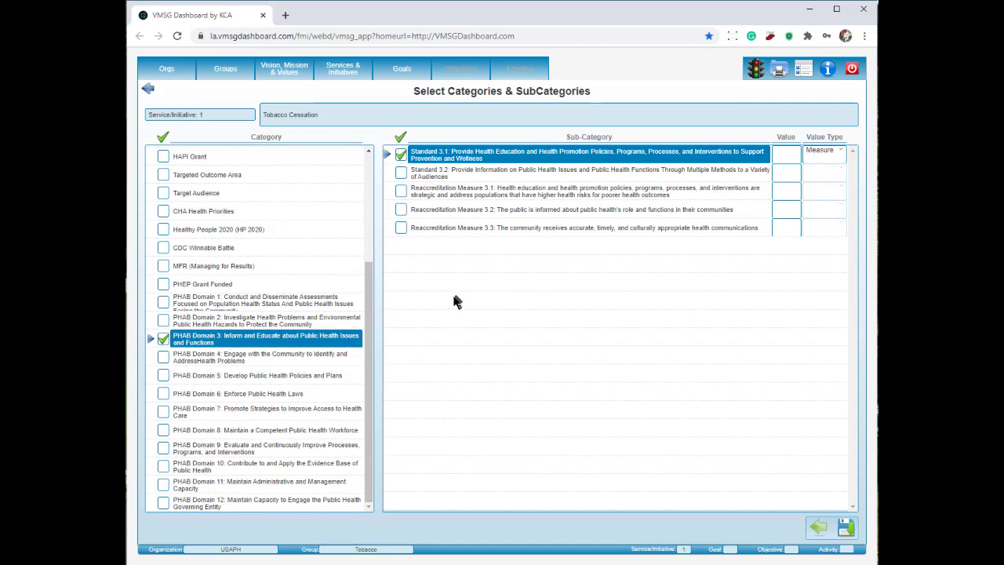
click(164, 359)
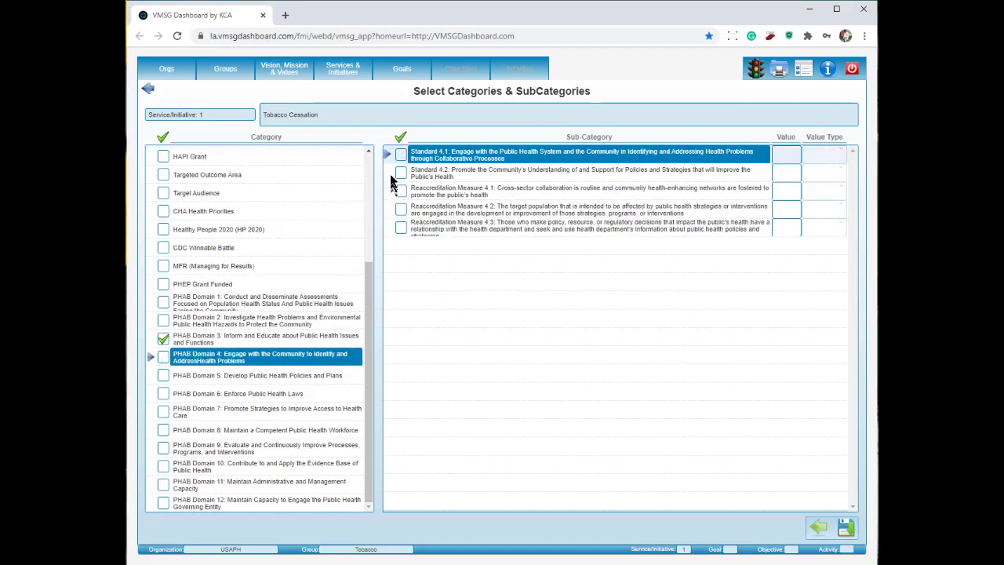
click(401, 156)
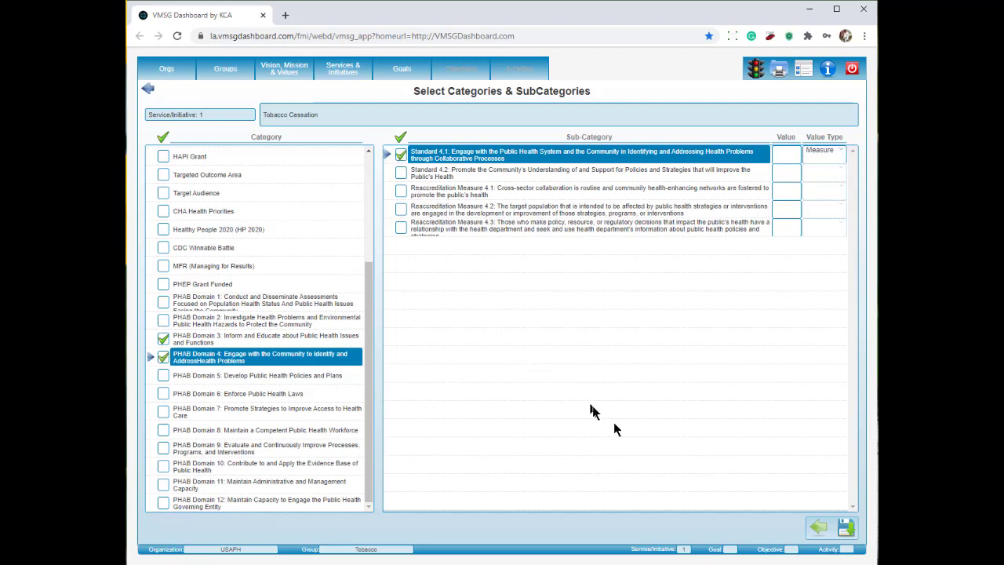
click(846, 527)
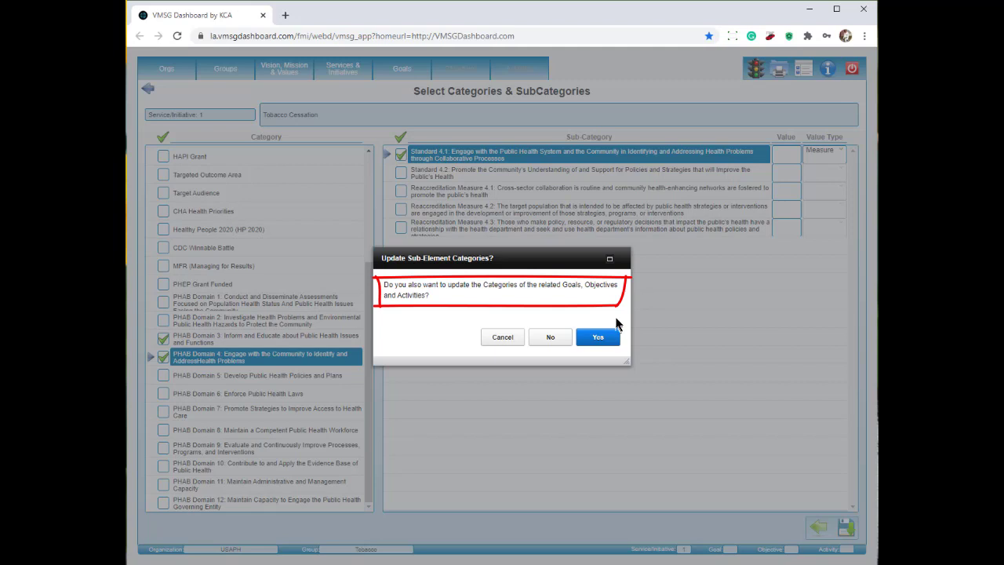
click(602, 338)
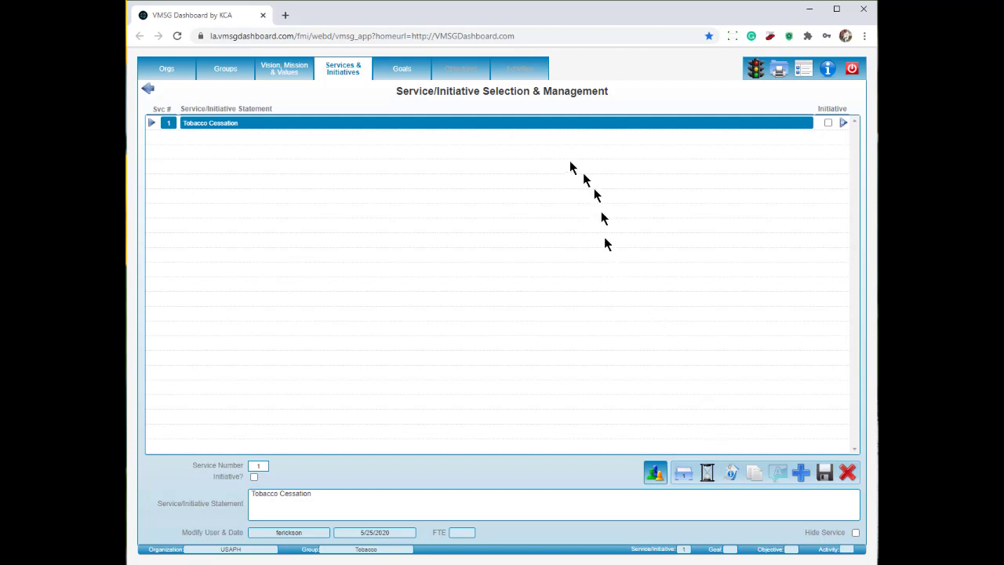
Browse the Tobacco goal, objectives and activities, then return to the group list and open the reports menu.
click(404, 72)
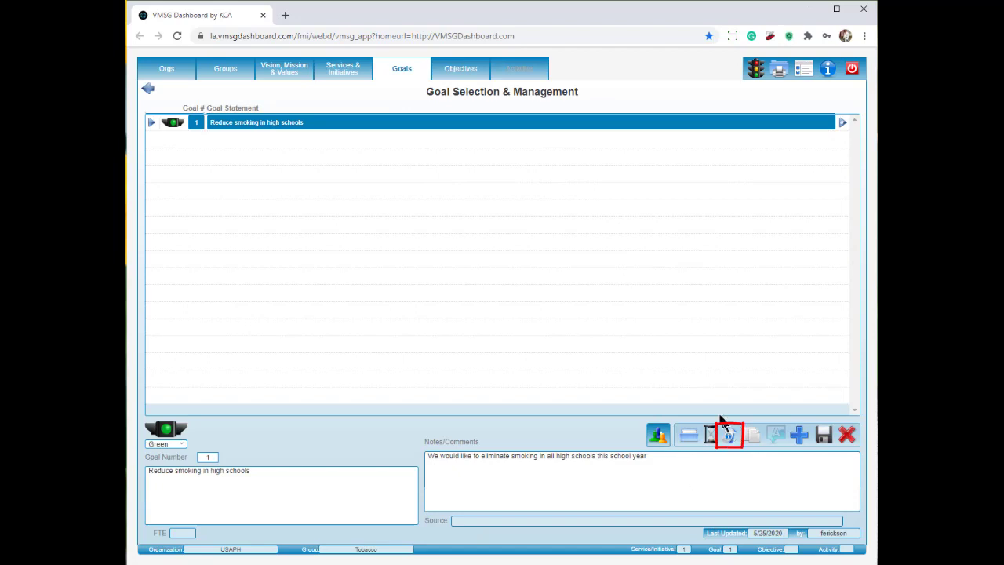
click(480, 74)
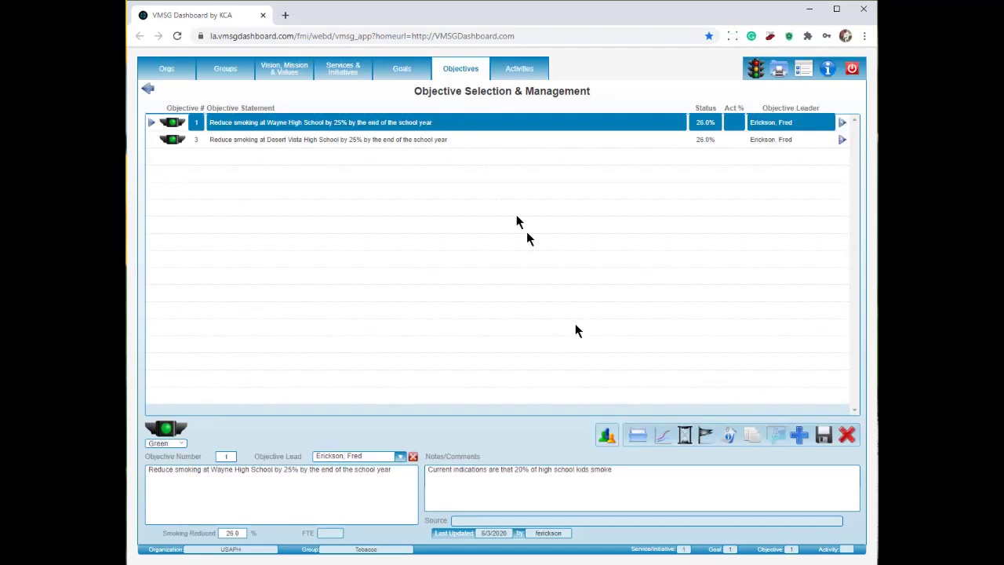
click(522, 71)
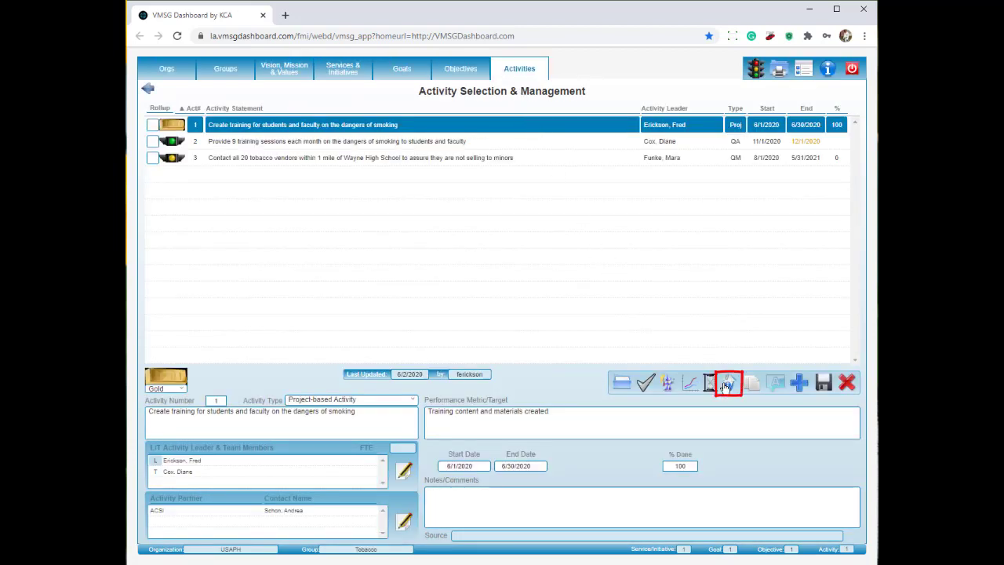
click(728, 383)
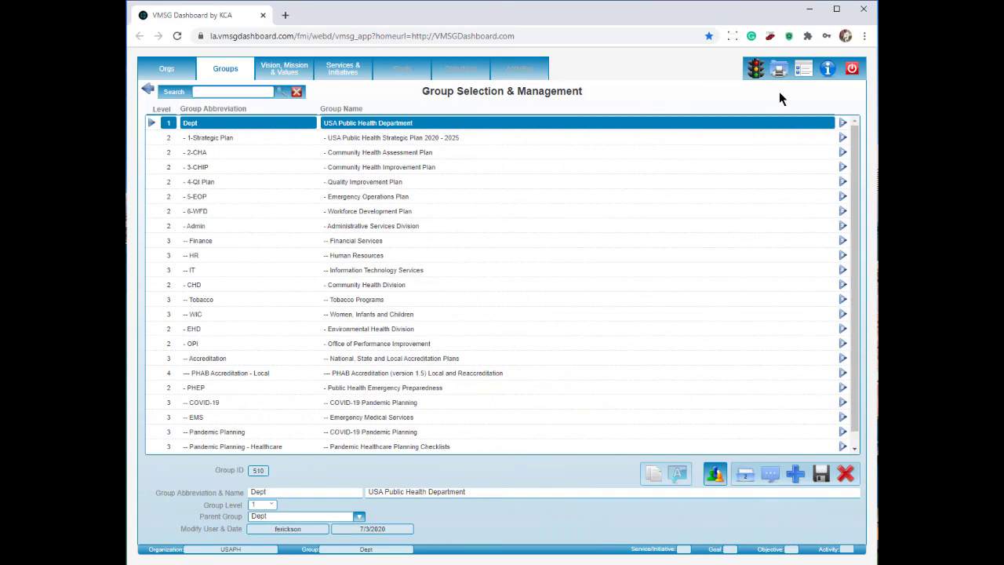
click(779, 71)
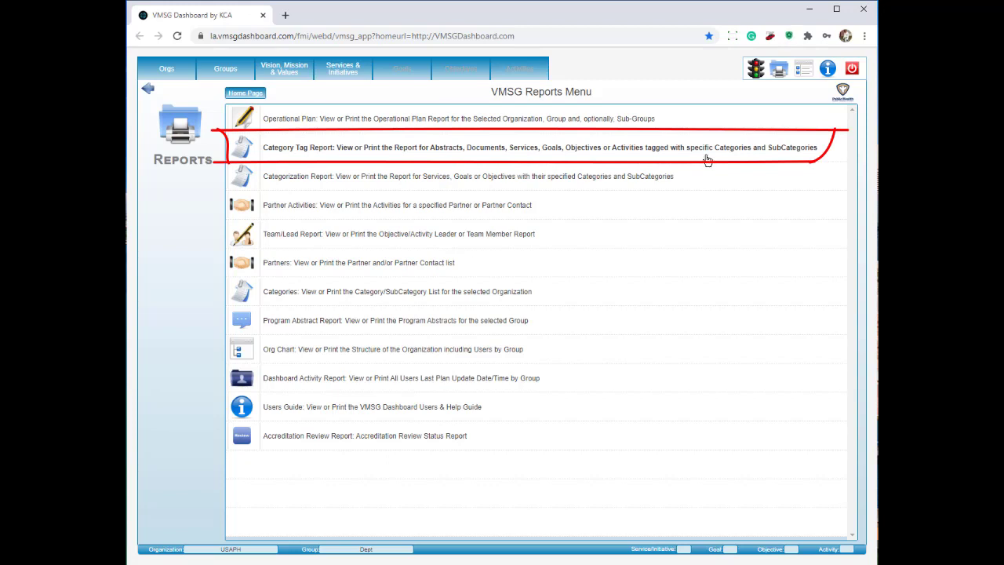
Start a Category Tag Report with Dept chosen as the top-level group.
click(707, 160)
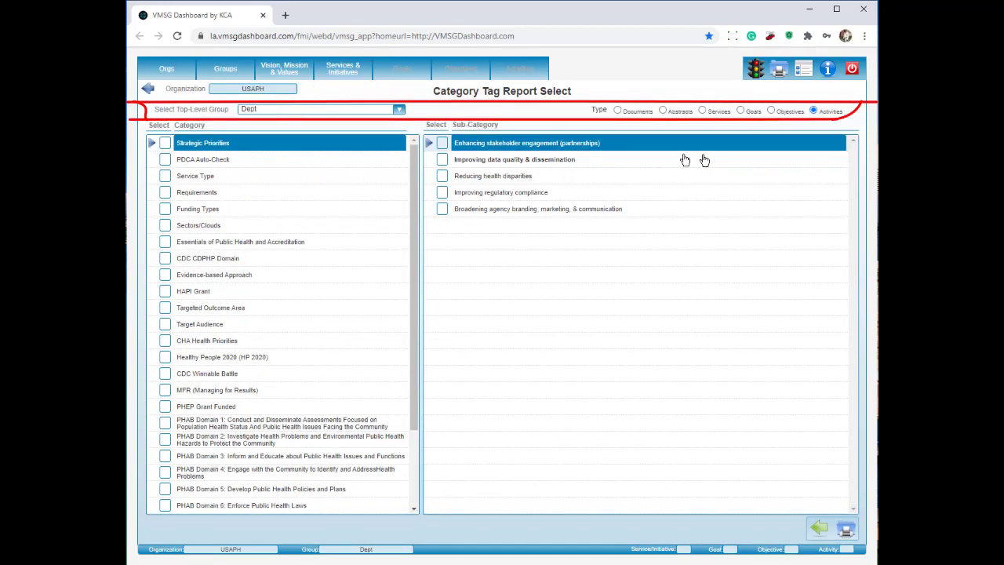
click(399, 110)
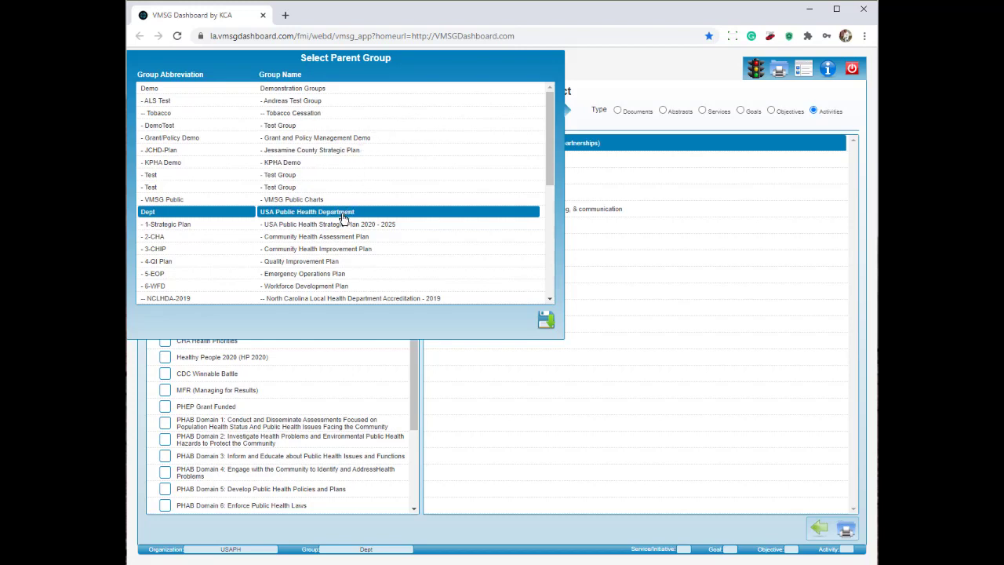
click(545, 322)
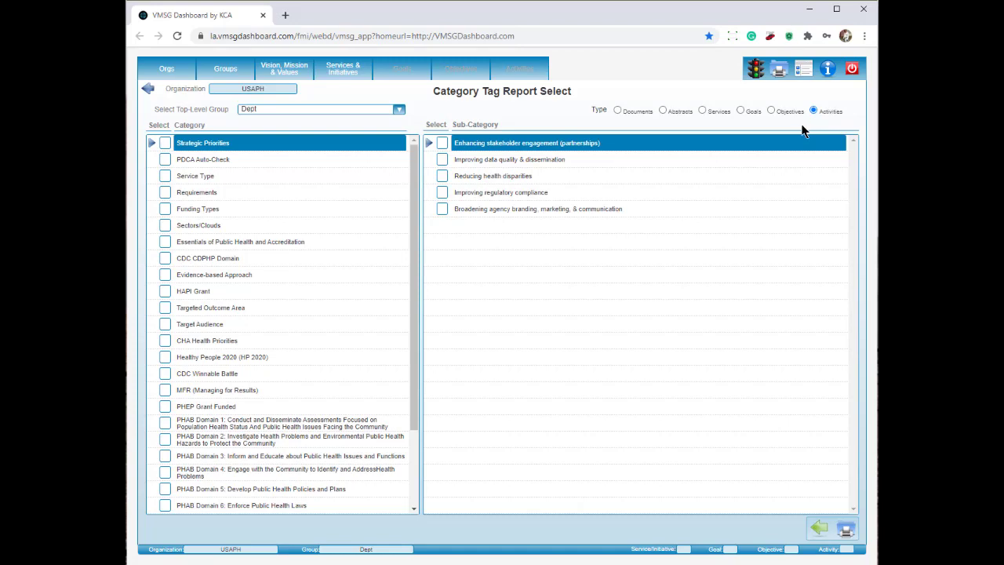
click(443, 177)
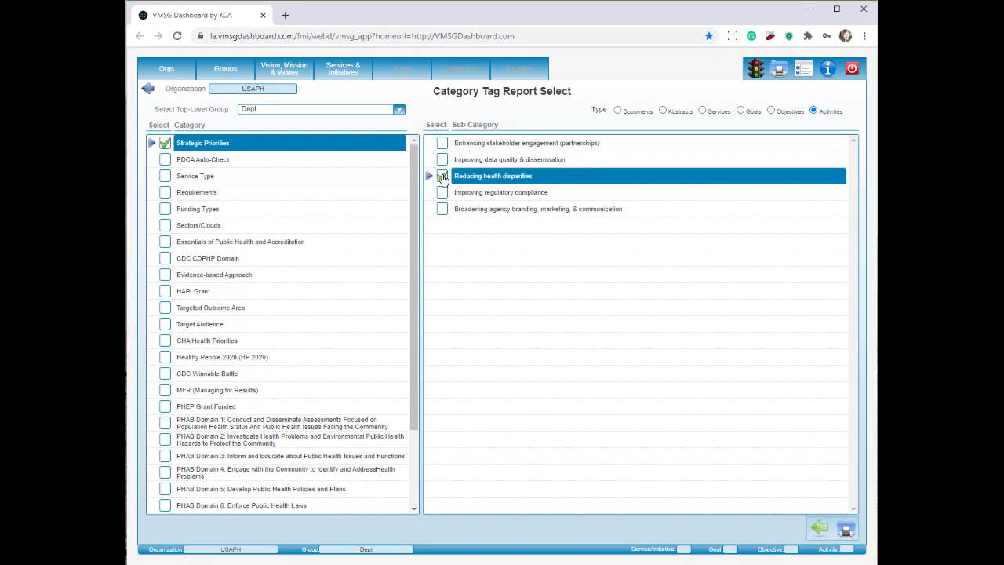
click(846, 532)
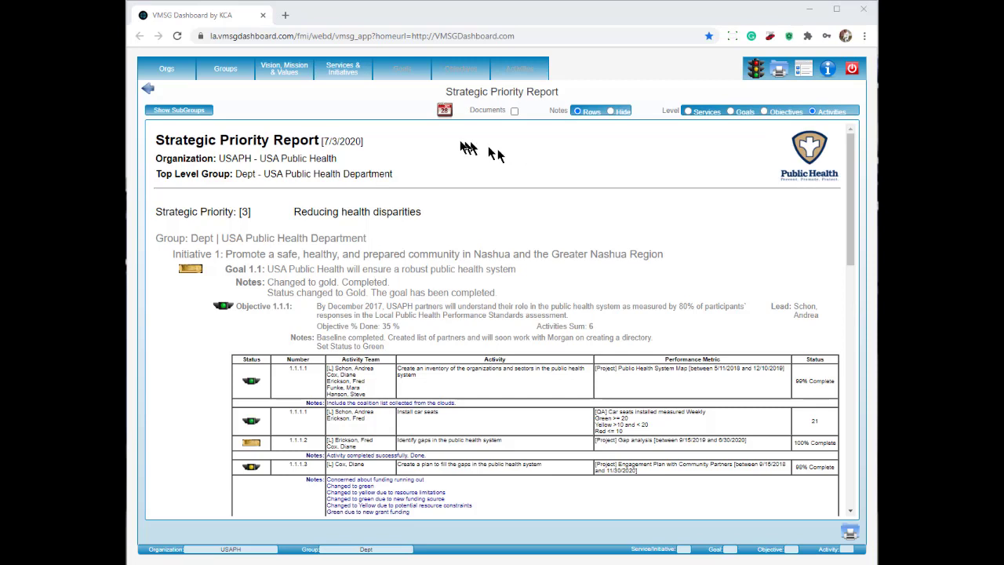
click(147, 88)
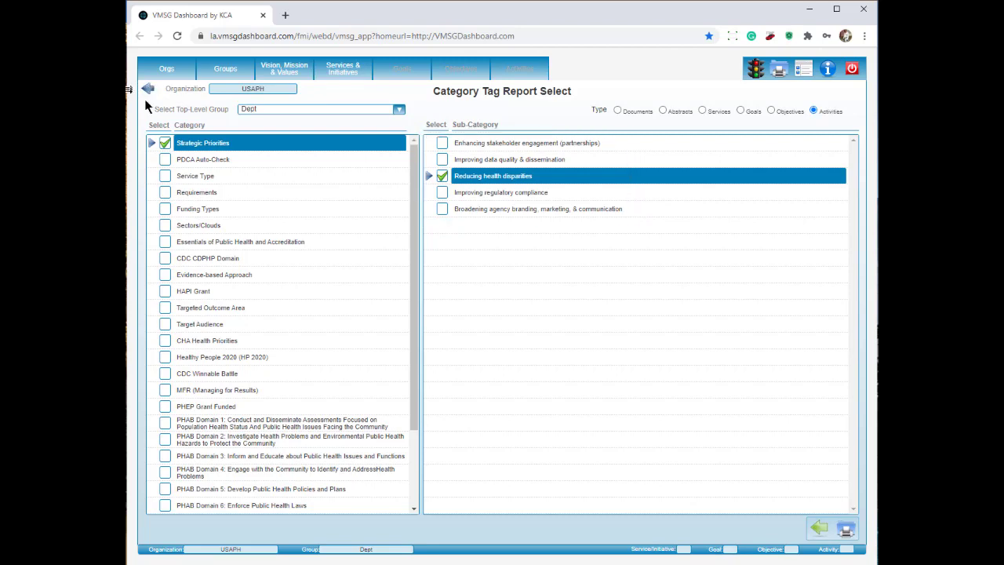
Add Enhancing stakeholder engagement (partnerships), generate the report and review its Strategic Priority [1] and [3] sections.
click(442, 145)
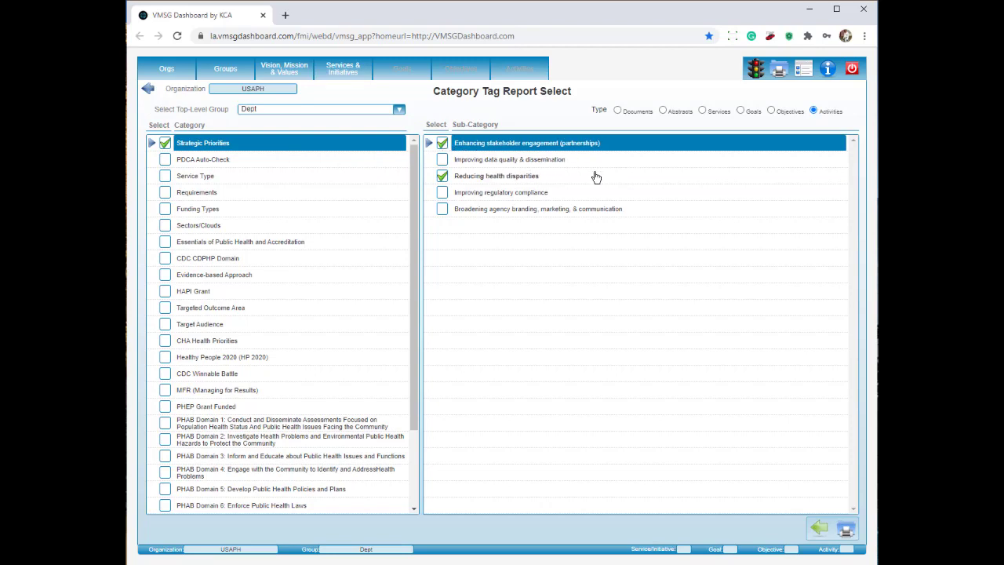
click(845, 530)
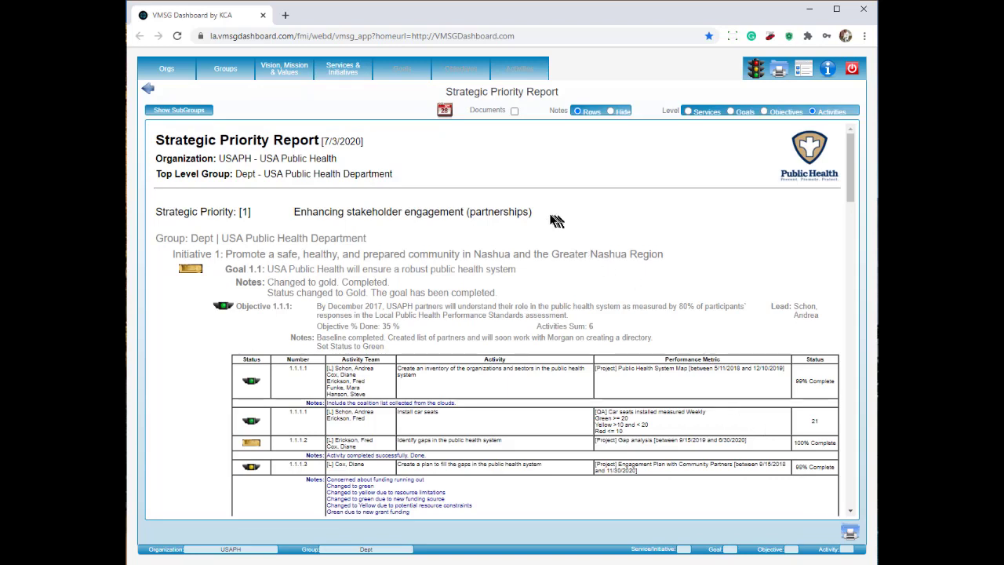
drag(535, 211, 338, 202)
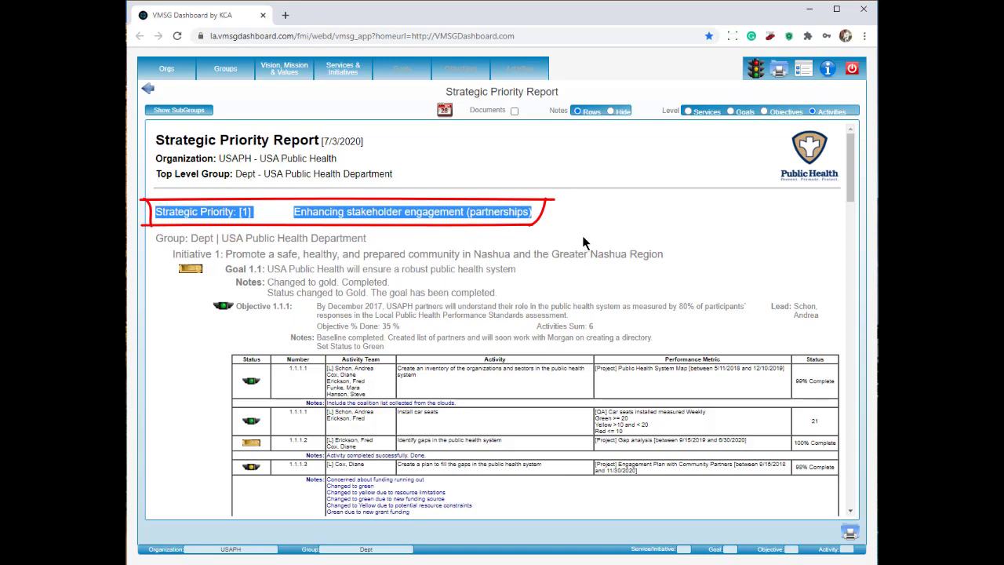
scroll(583, 243, down, 10)
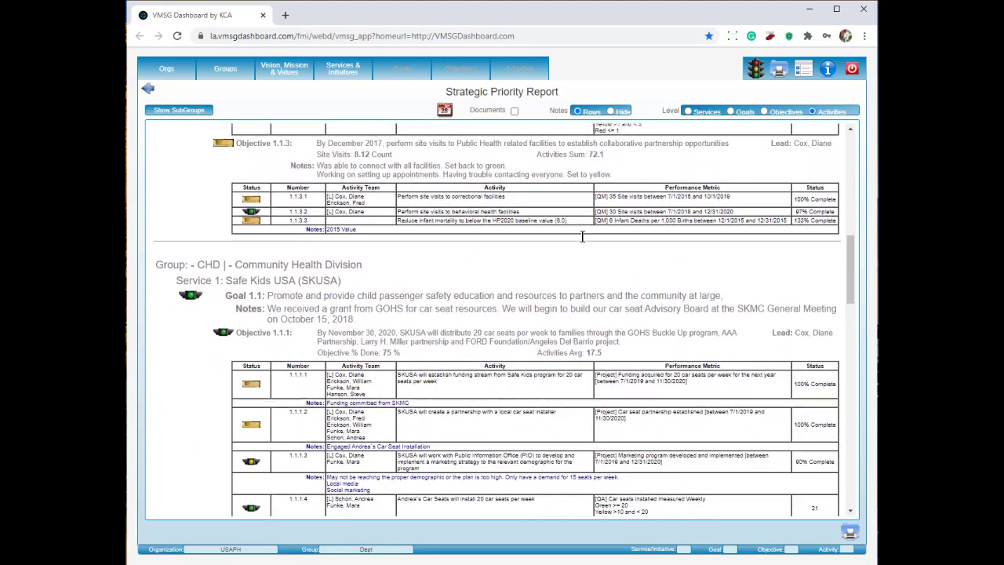
scroll(581, 237, down, 8)
mouse_move(145, 182)
mouse_down()
mouse_move(420, 207)
mouse_move(144, 180)
mouse_up()
drag(426, 195, 157, 195)
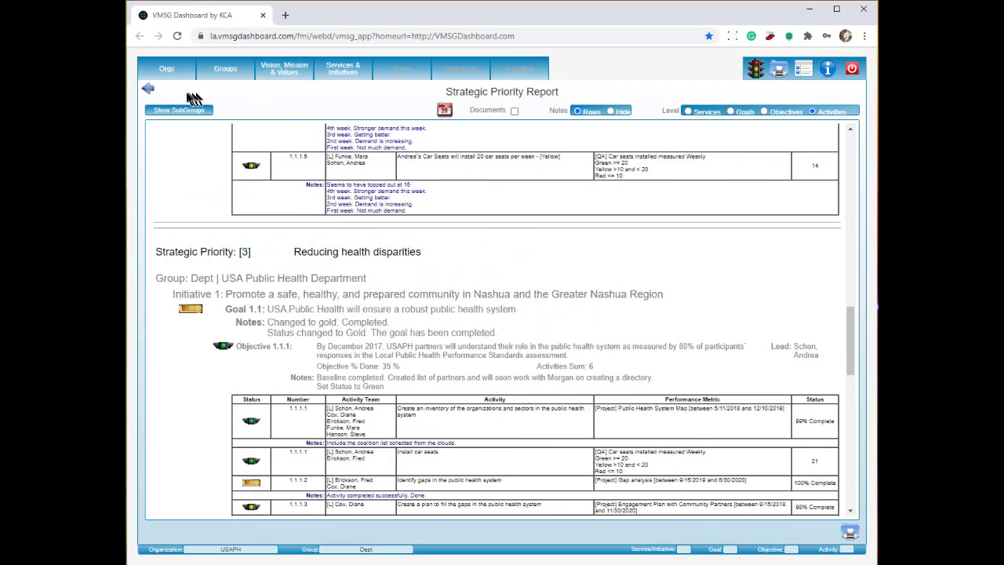
click(149, 90)
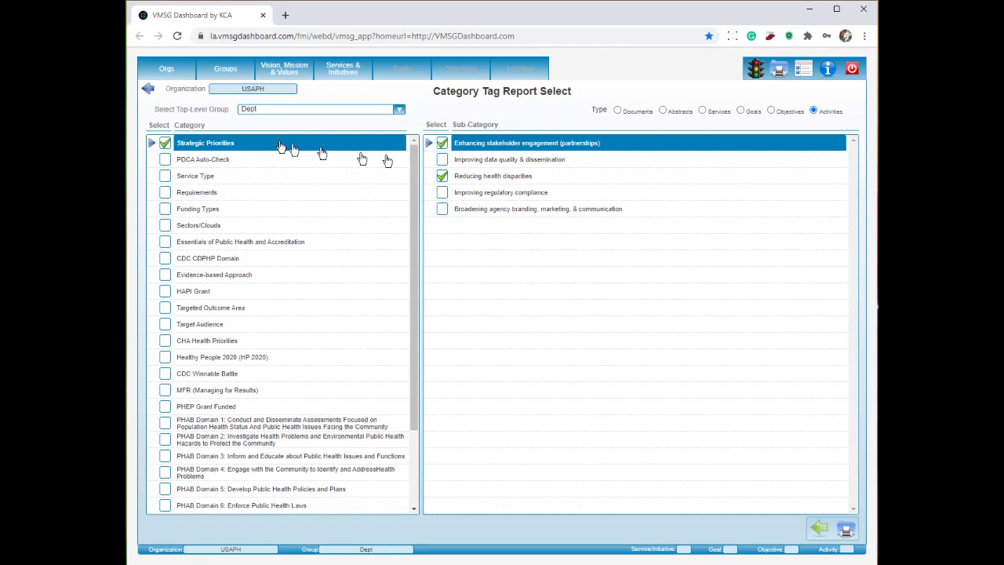
Untick both Strategic Priorities, tick Essentials [3] and PHAB Domain 3 Standard 3.1, and run the report.
click(443, 144)
click(442, 176)
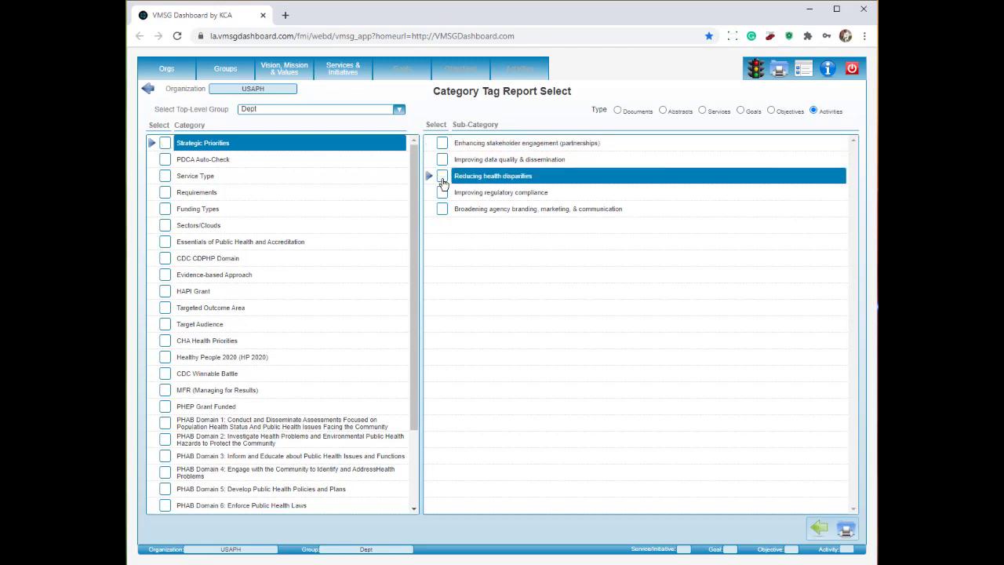
click(295, 243)
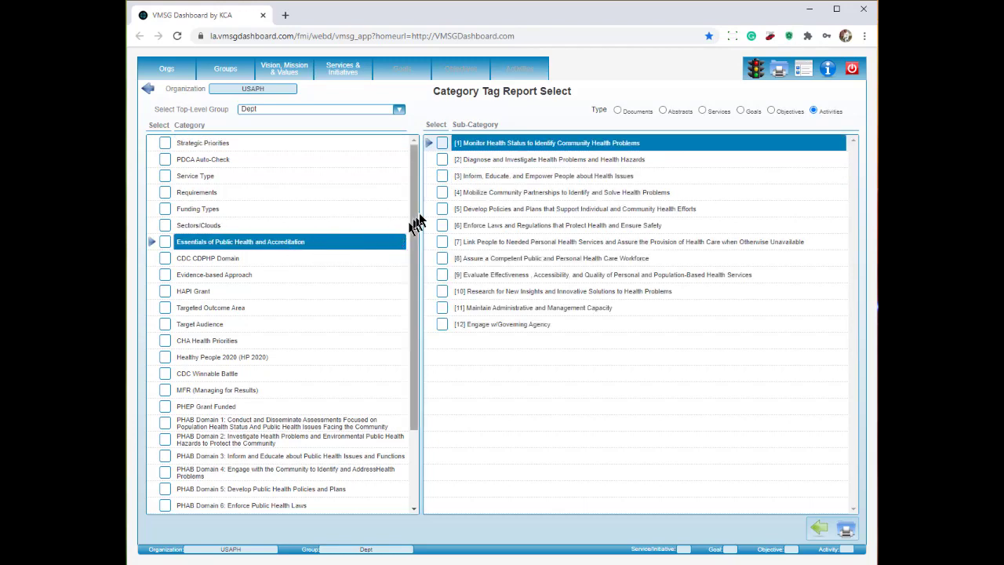
click(442, 176)
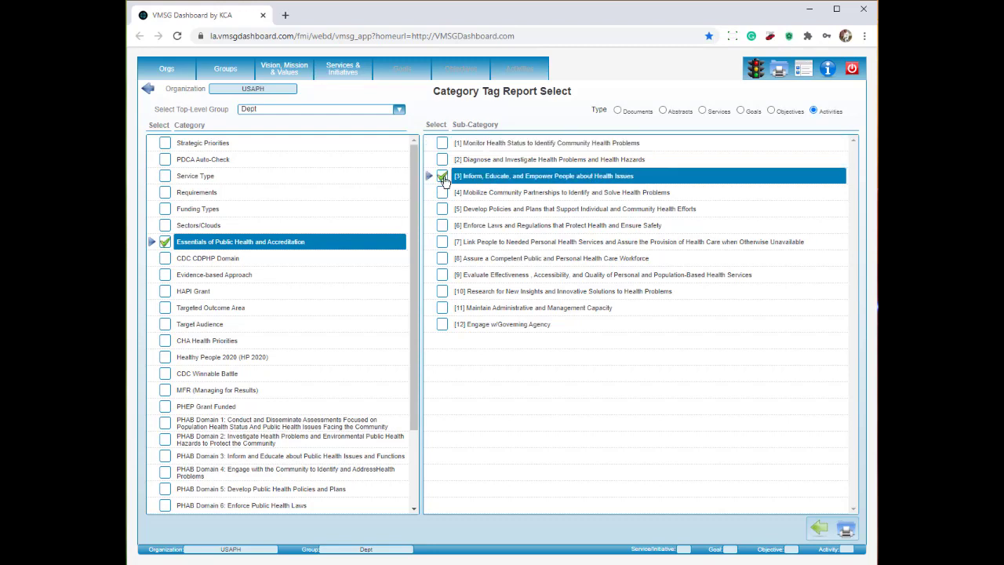
click(302, 457)
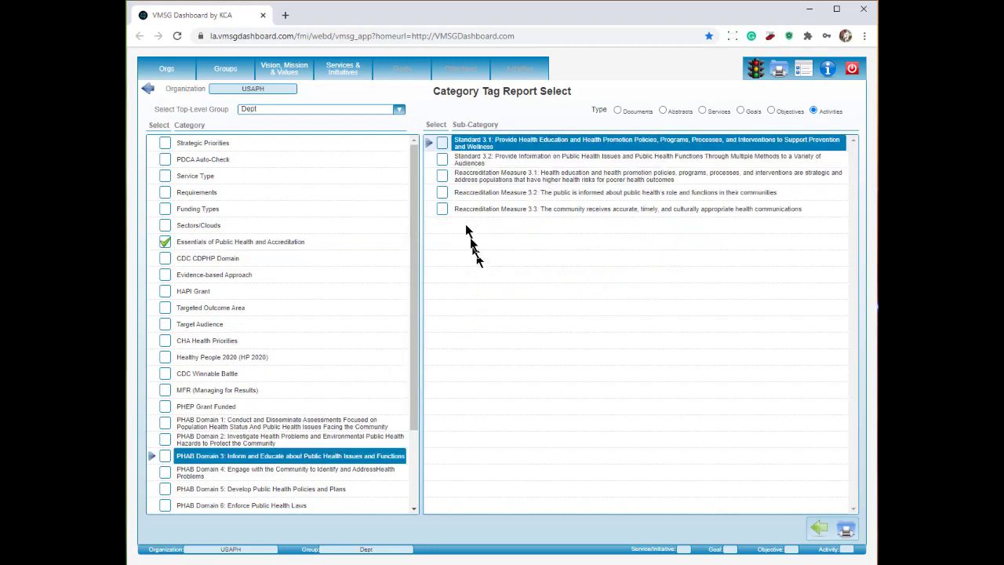
click(442, 144)
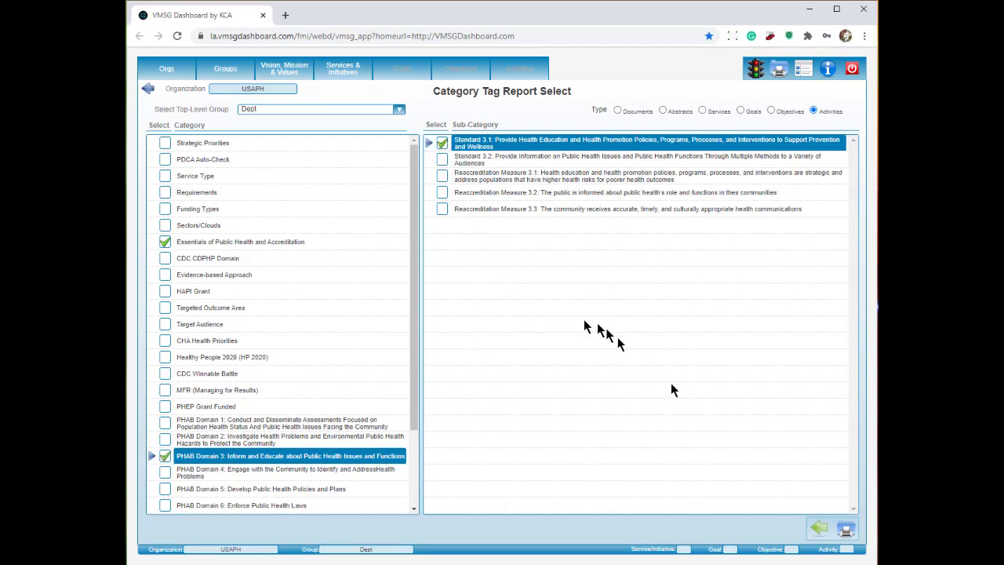
click(847, 531)
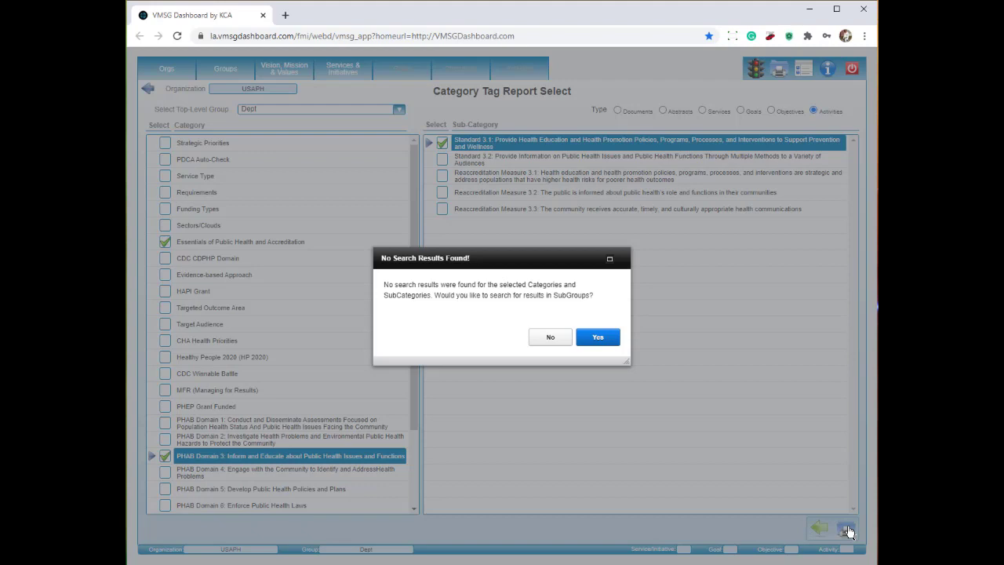
Accept the subgroup search, review the Tobacco Cessation Category Tag Report, and return to the Reports Menu.
click(598, 337)
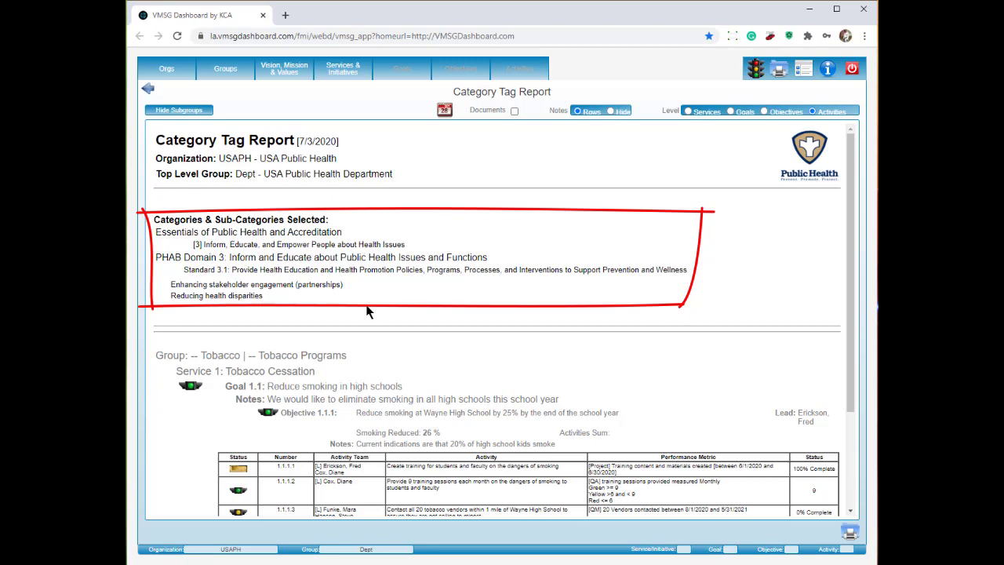
scroll(369, 311, down, 3)
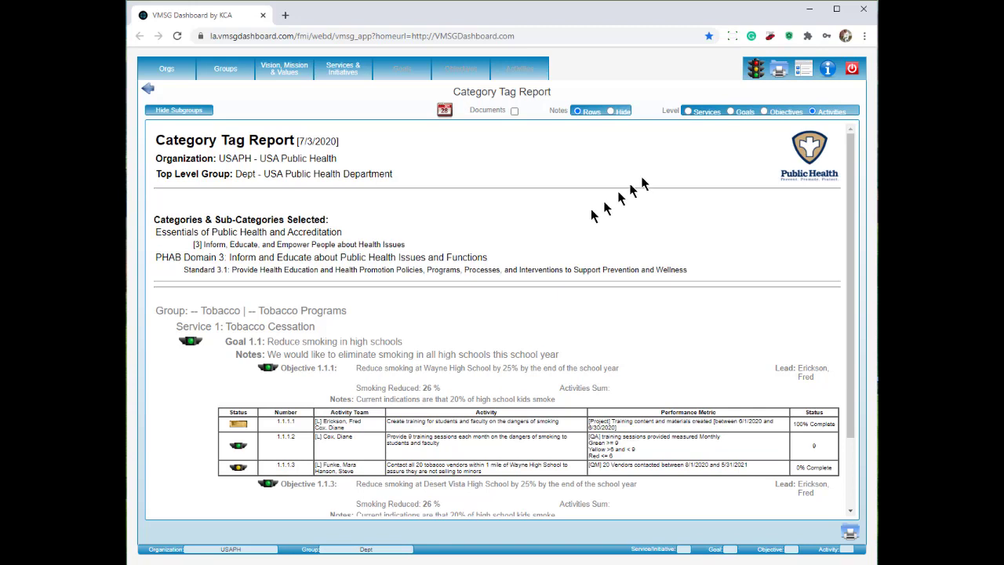
click(778, 75)
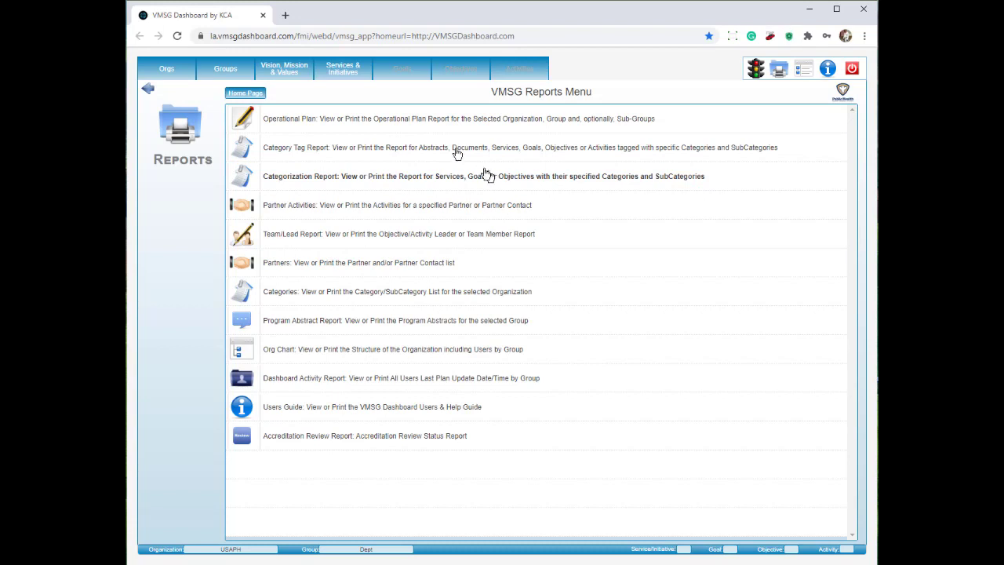
Select the Tobacco group and open its Categorization Report, scrolling through the tagged activities.
click(227, 72)
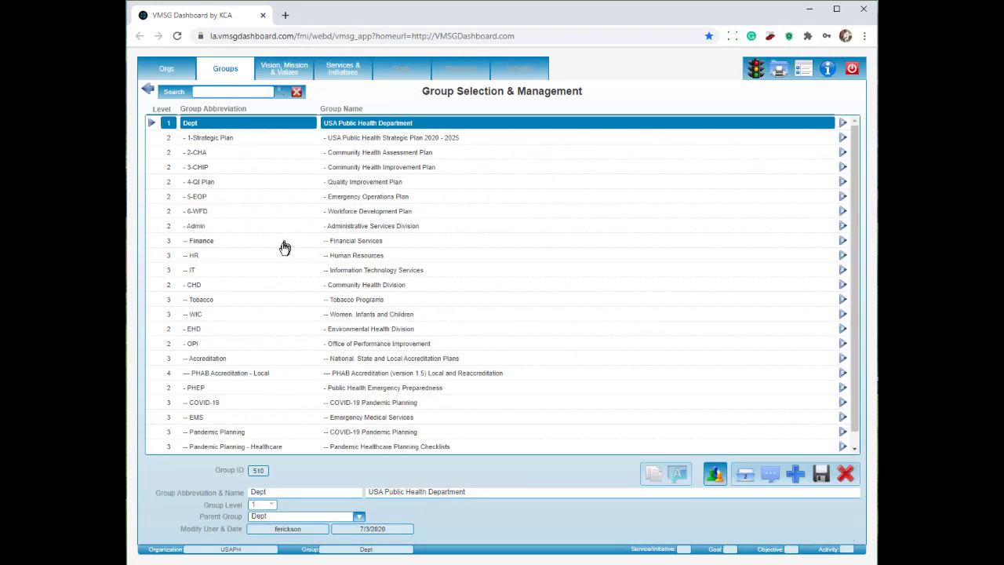
click(210, 301)
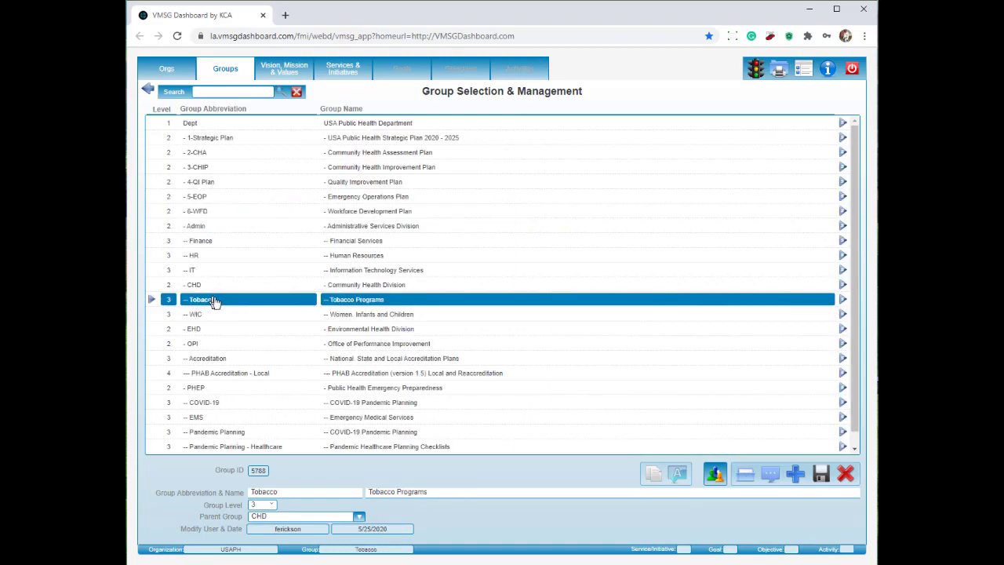
click(779, 70)
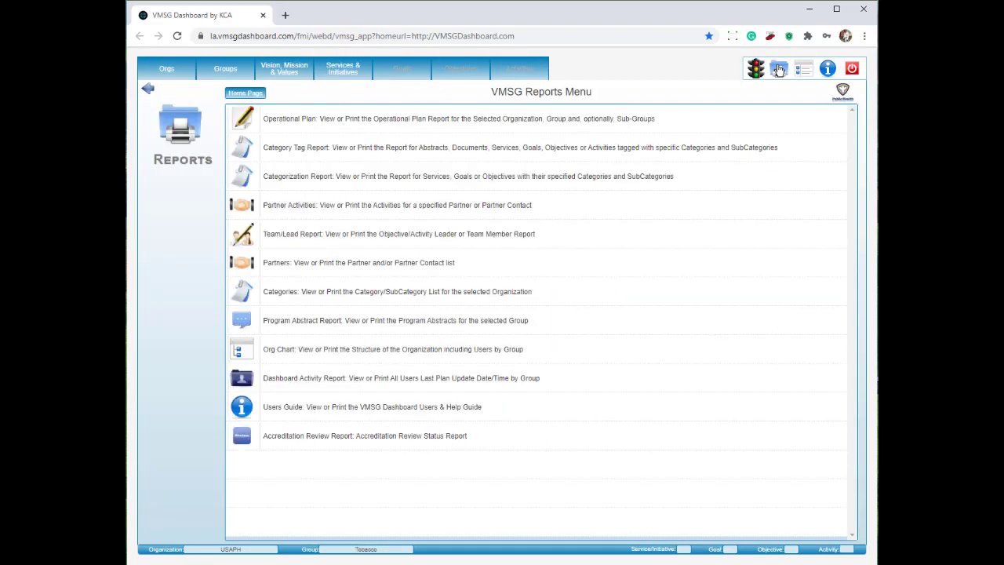
click(421, 177)
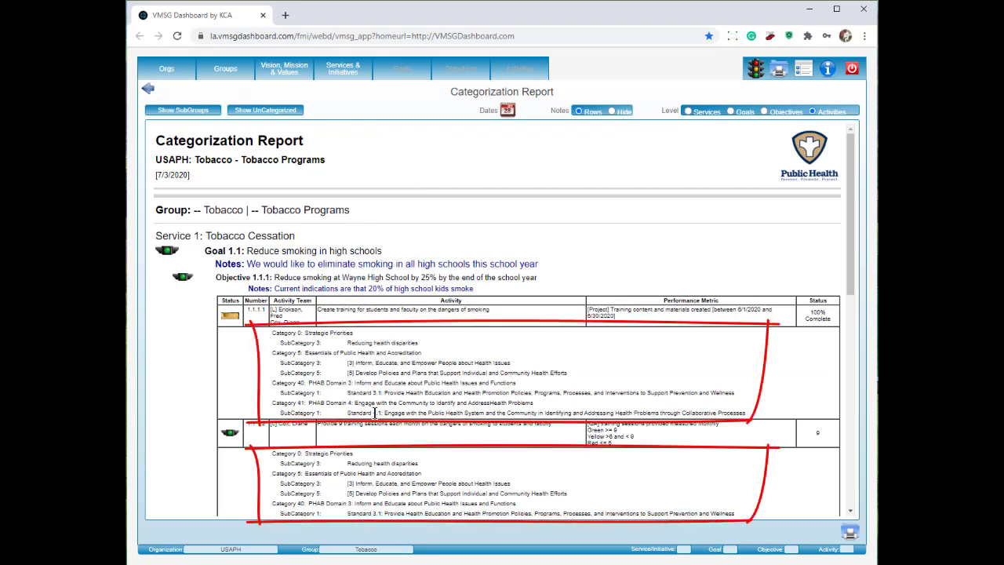
scroll(377, 414, down, 10)
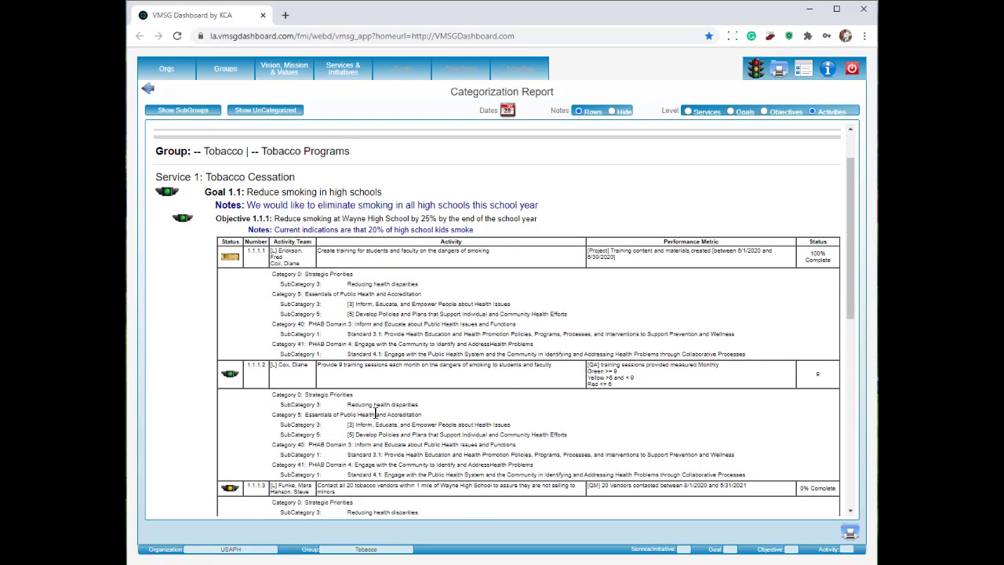
scroll(379, 411, down, 2)
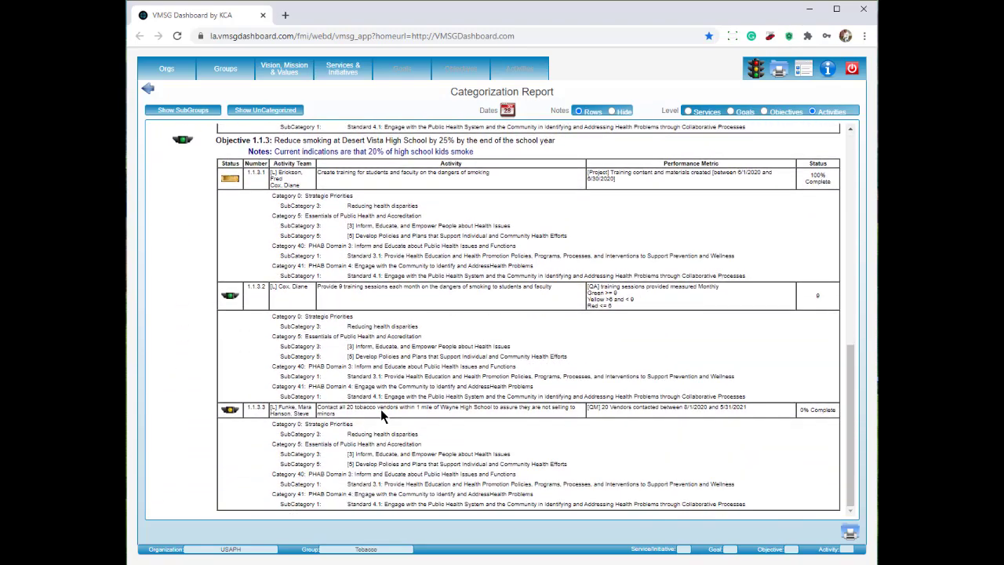
scroll(384, 416, up, 11)
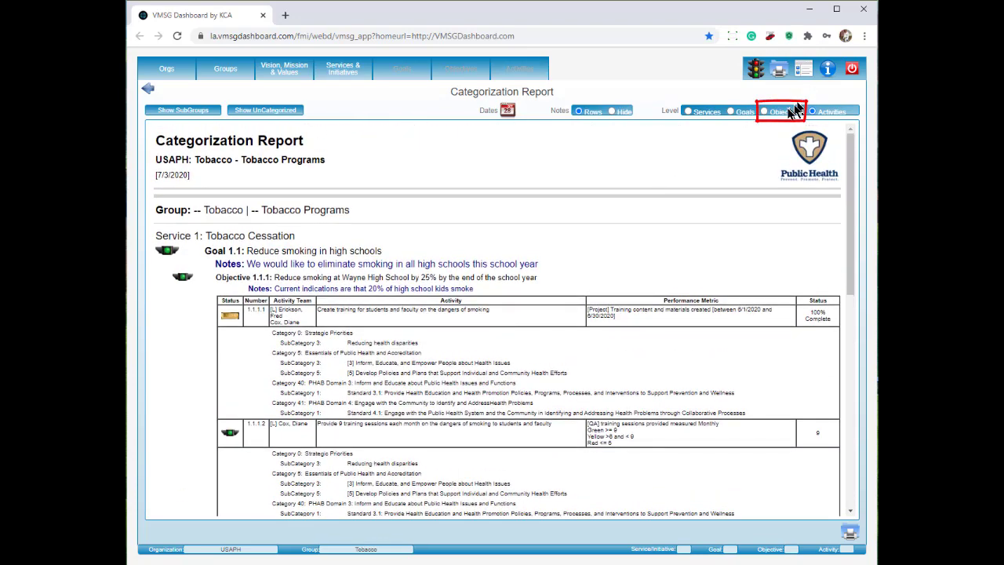
Switch the Categorization Report to Objectives level and include uncategorized items.
click(766, 111)
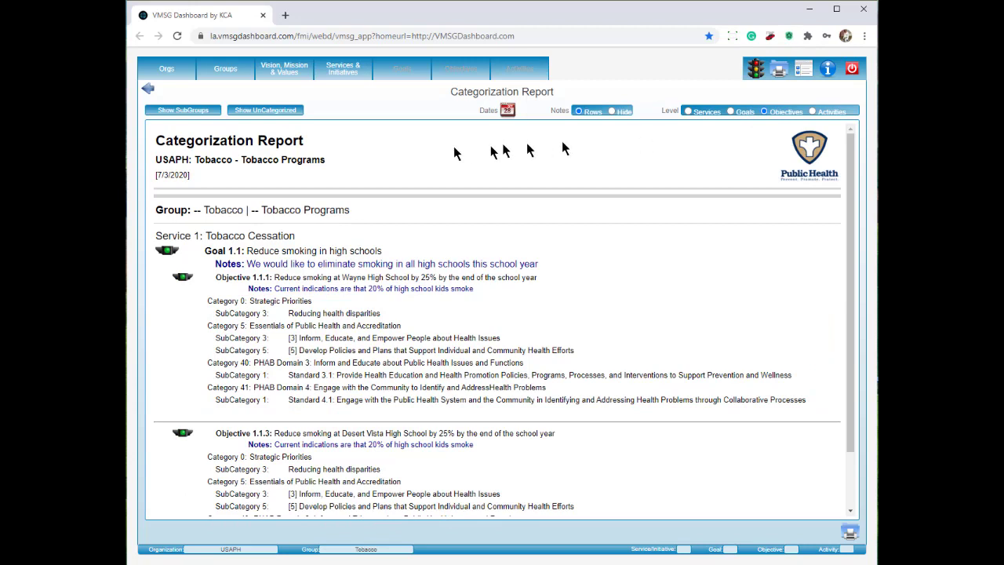
click(273, 111)
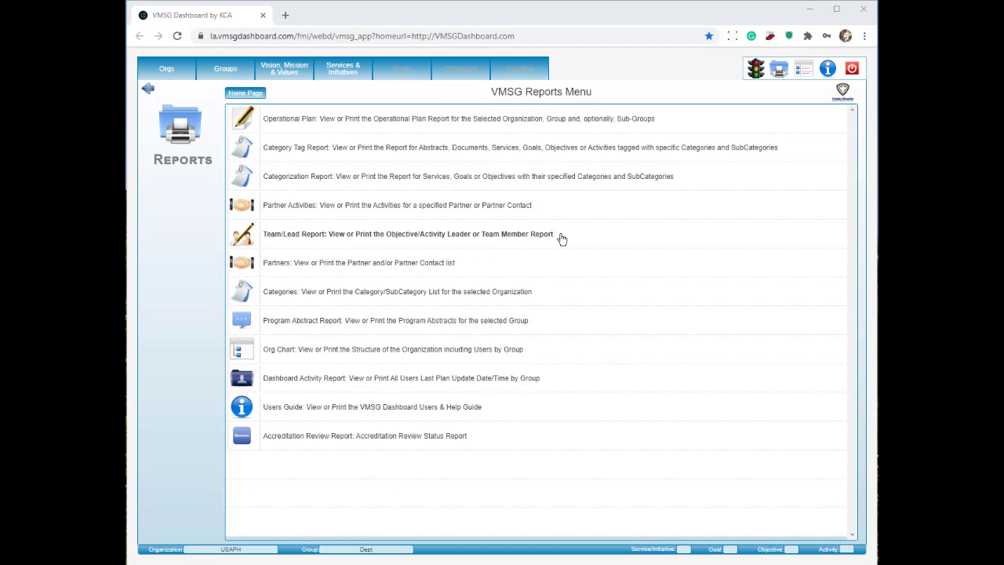
View the other team member's Team/Lead Activities, inspect the training and tobacco vendors rows, then go back.
click(562, 238)
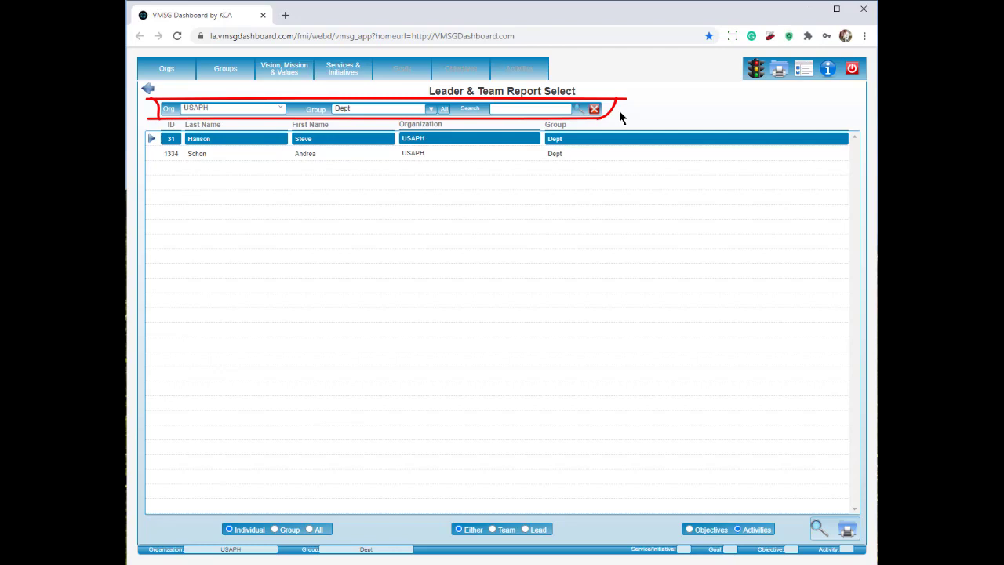
click(427, 154)
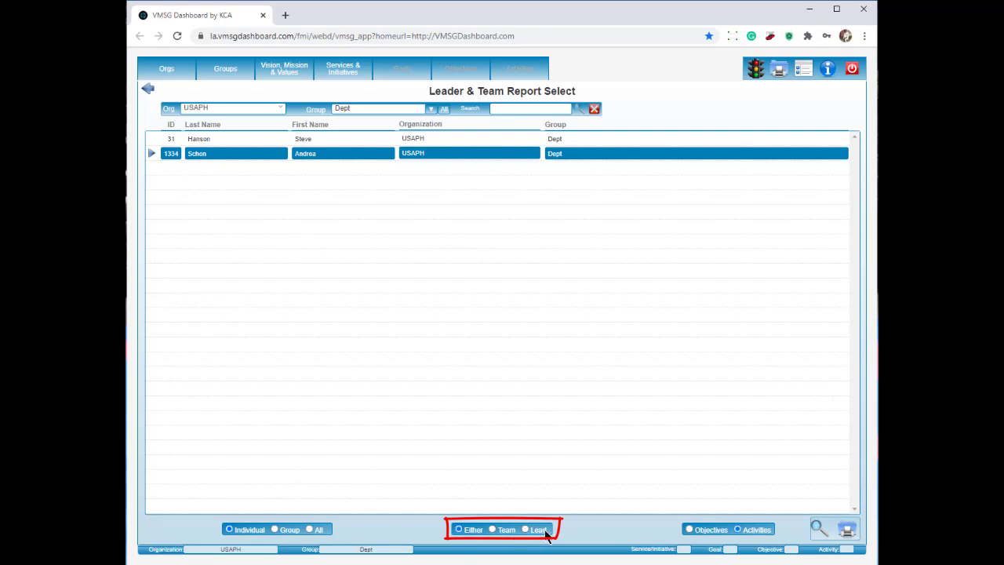
click(819, 529)
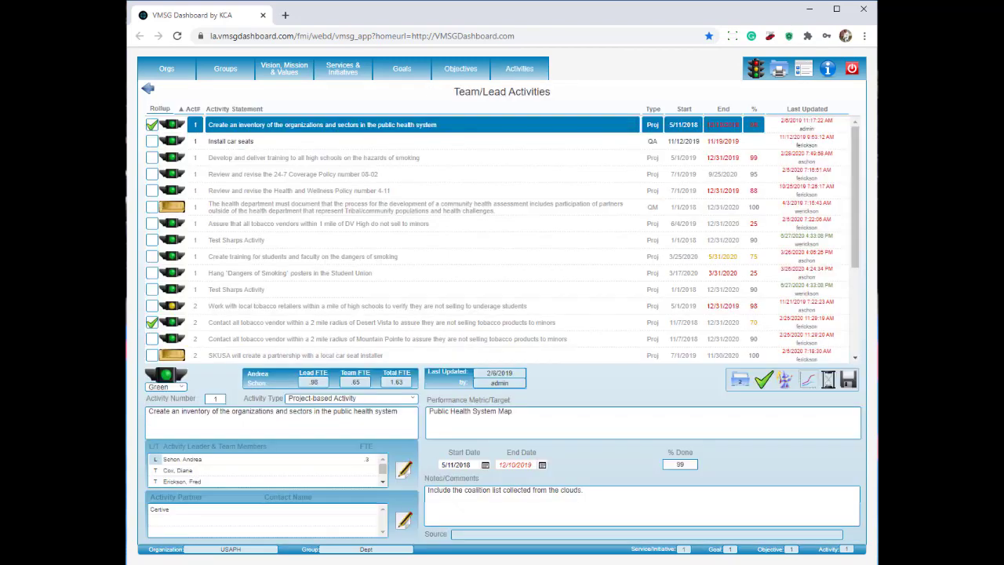
click(435, 157)
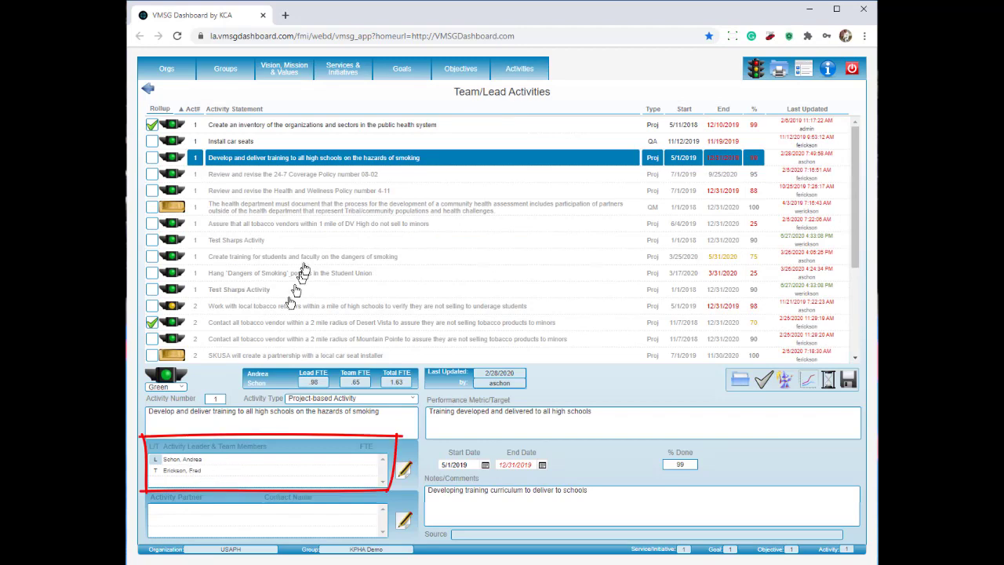
click(310, 224)
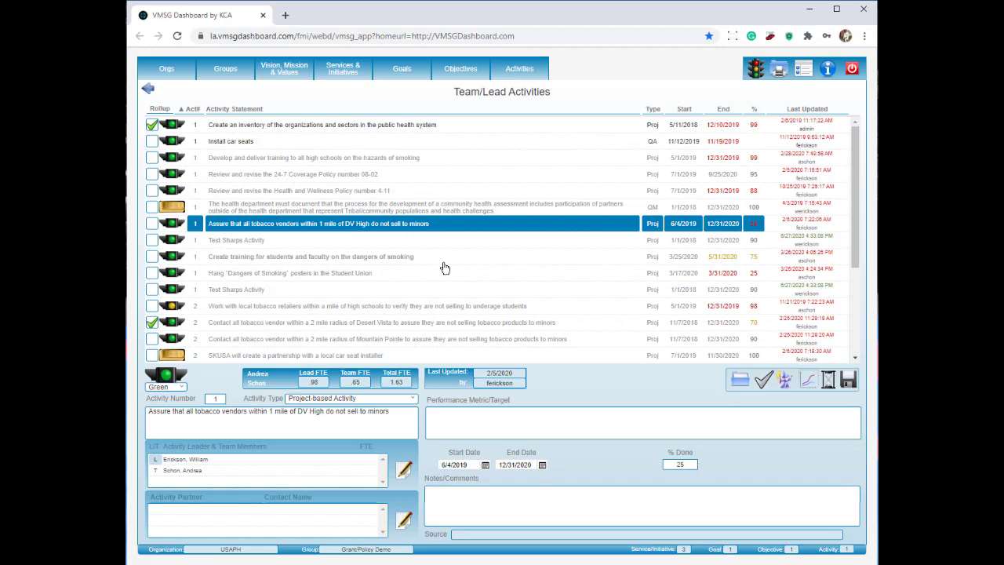
click(148, 90)
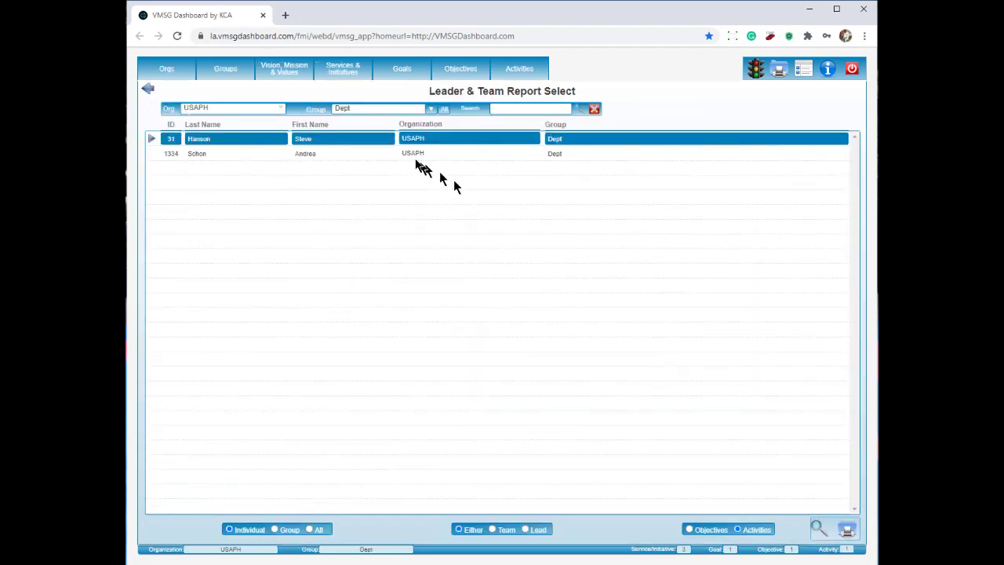
Generate the Team Lead Activities report for the second team member, then return to selection.
click(412, 154)
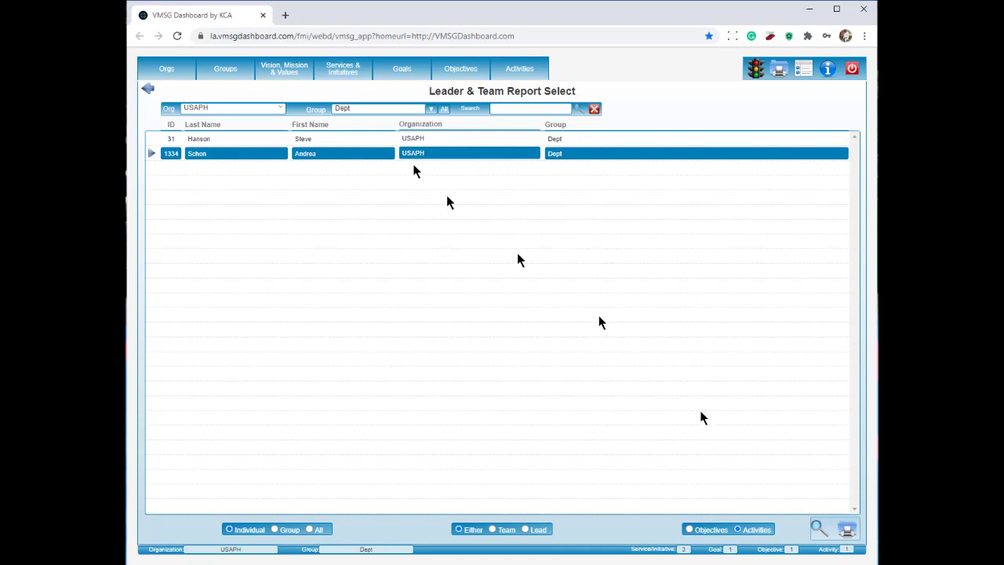
click(848, 532)
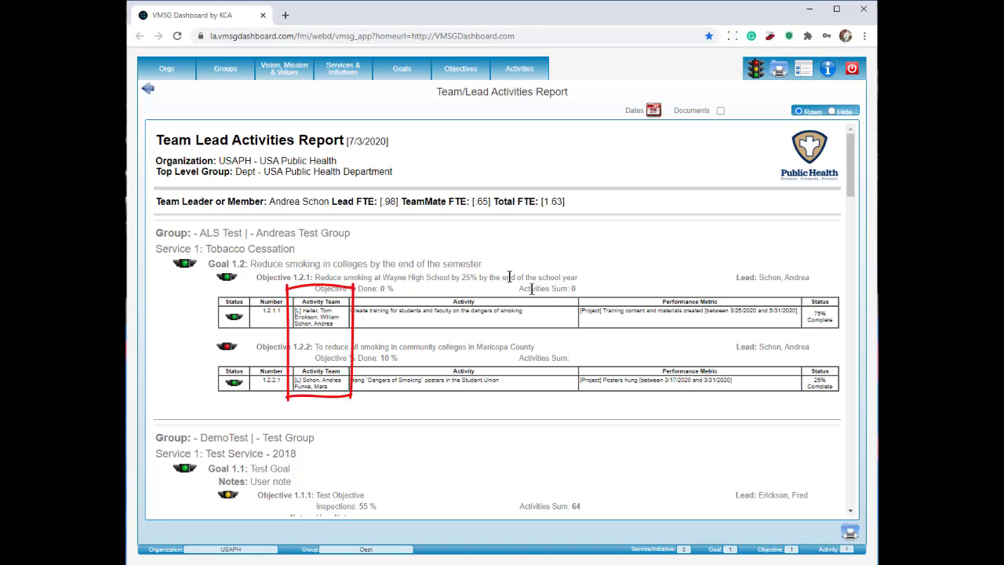
click(149, 92)
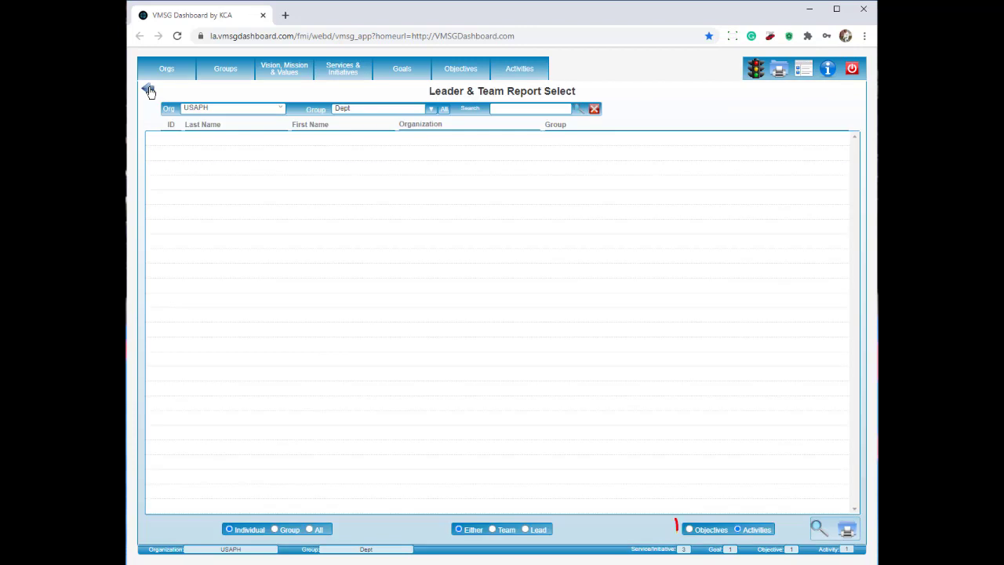
Generate the Team Lead Objectives report for that member, then return to the Reports Menu.
click(690, 530)
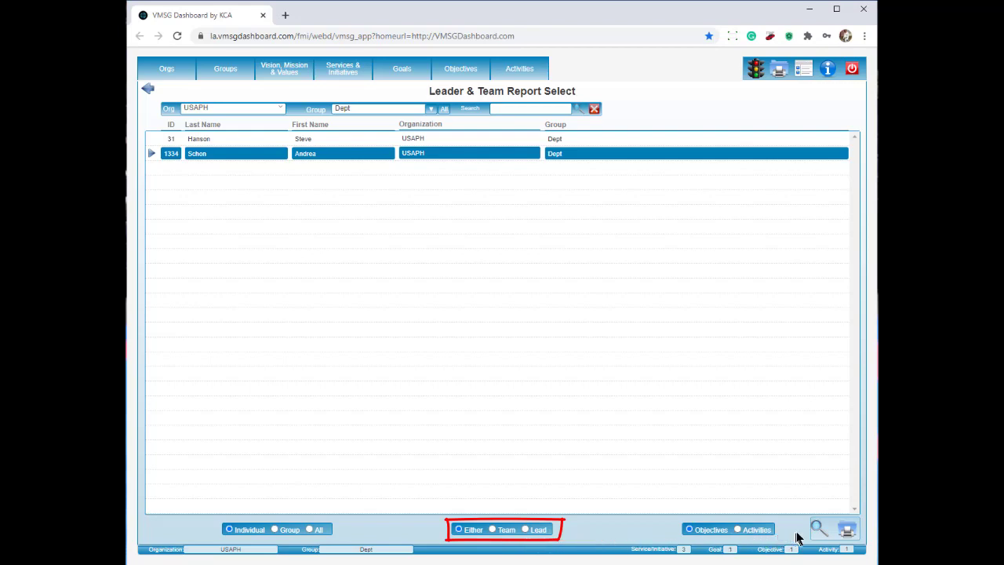
click(849, 531)
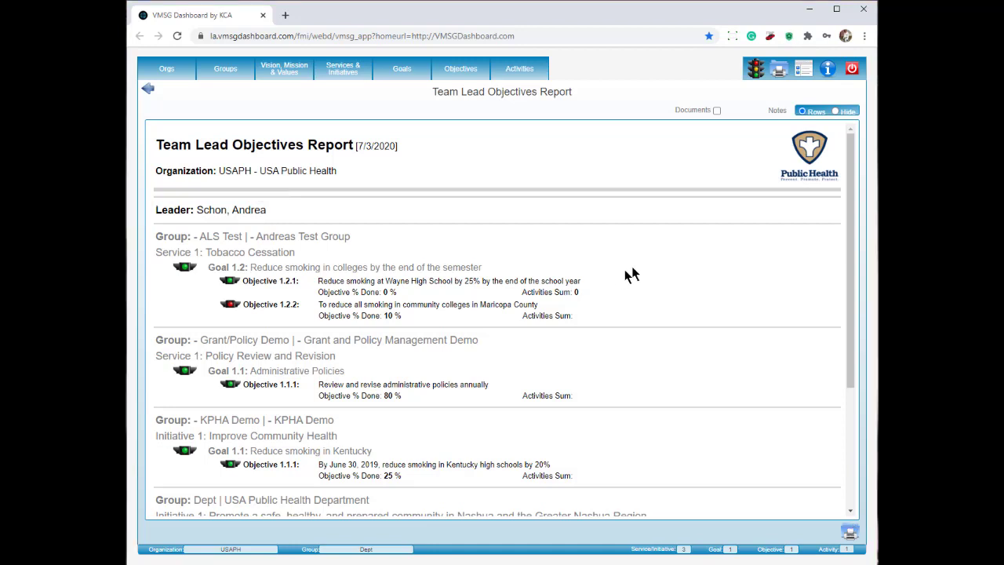
click(780, 74)
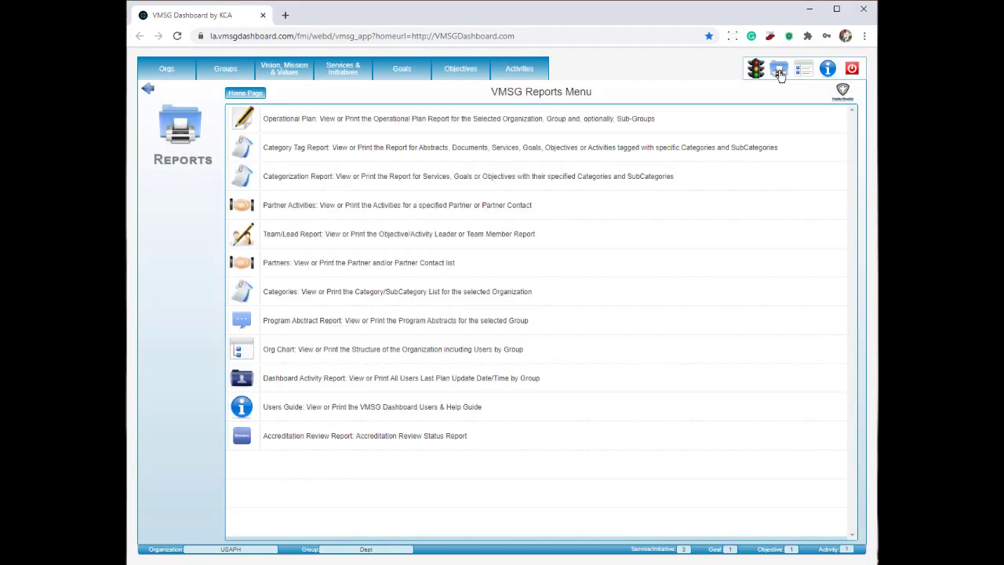
click(480, 354)
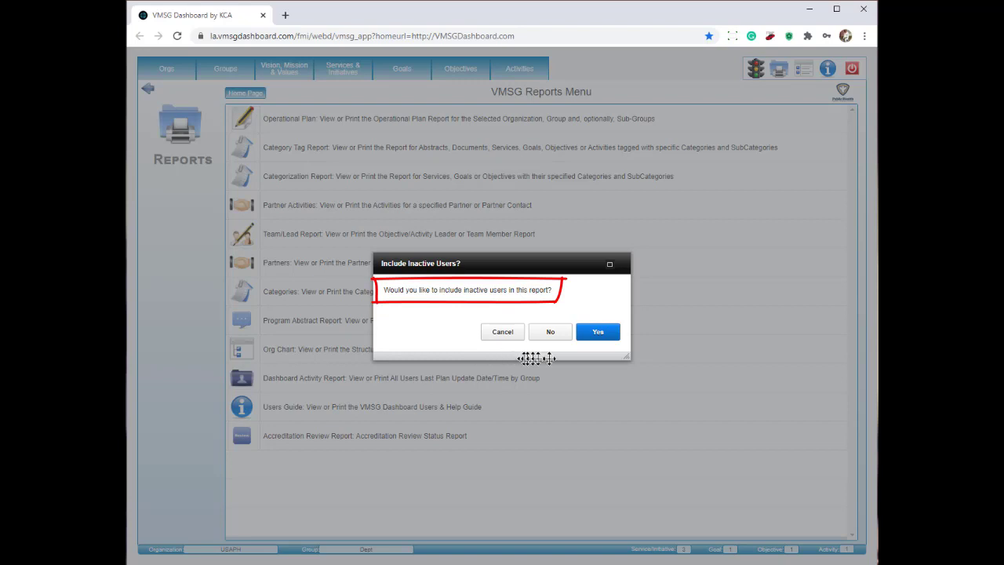
click(601, 335)
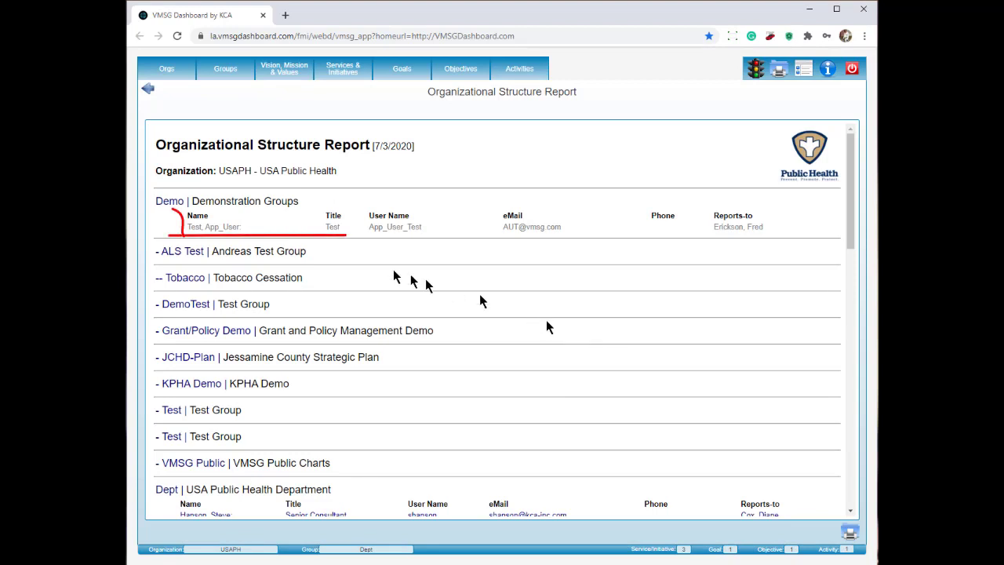
drag(189, 229, 804, 237)
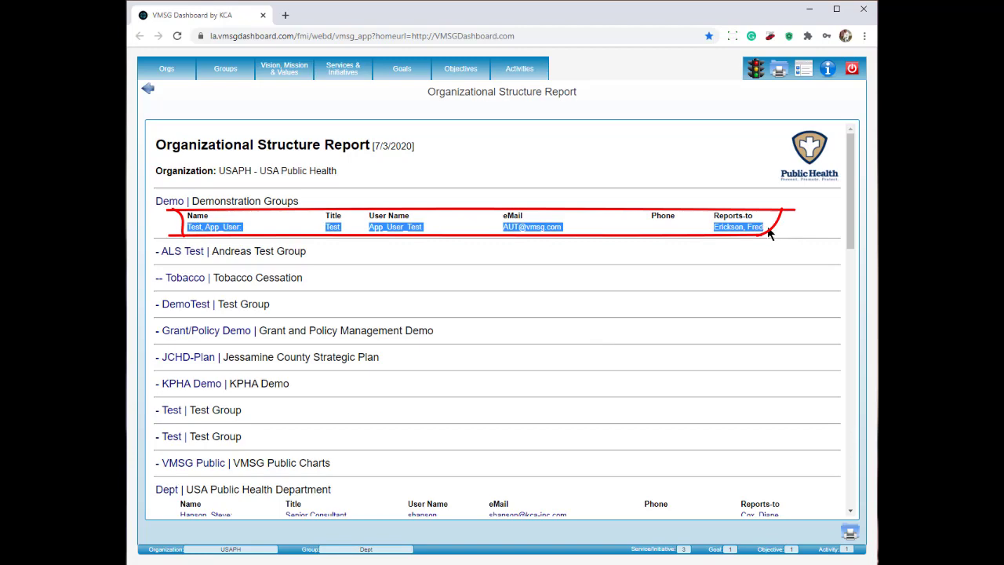
click(769, 228)
scroll(715, 251, down, 3)
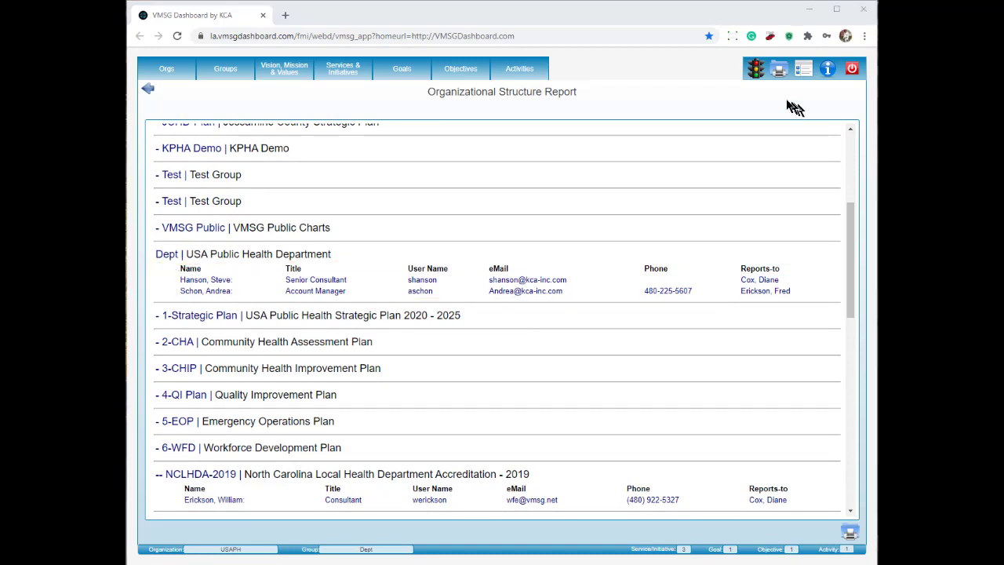
click(780, 72)
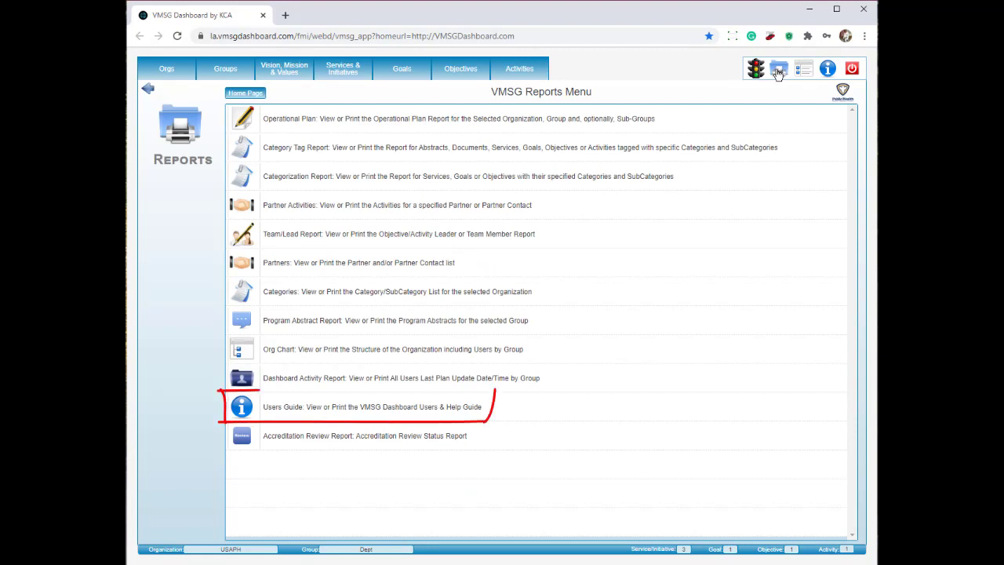
Save Temp_VMSG_User_Guide.pdf to Downloads, overwriting the old copy, and open it.
click(403, 408)
click(510, 314)
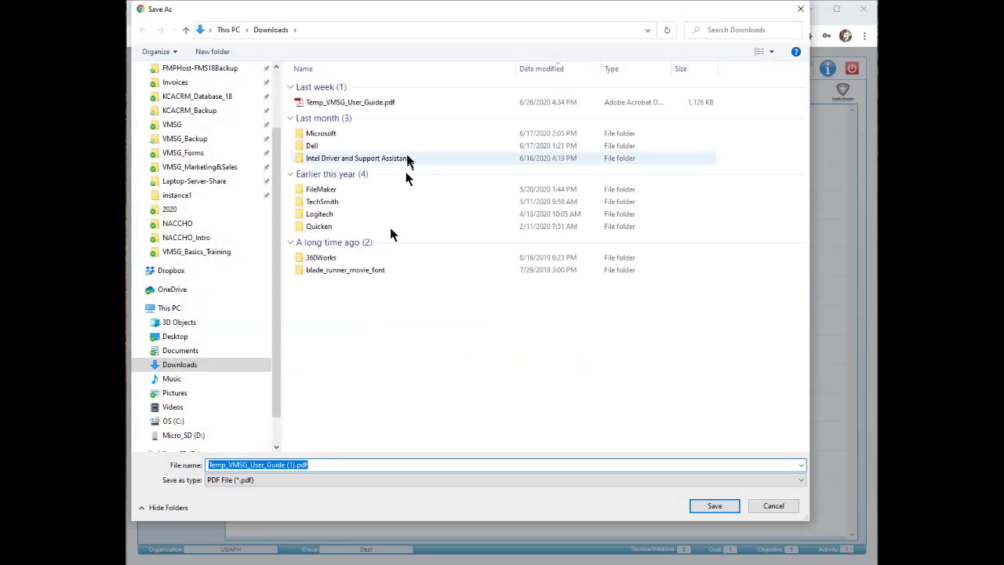
click(382, 104)
click(714, 507)
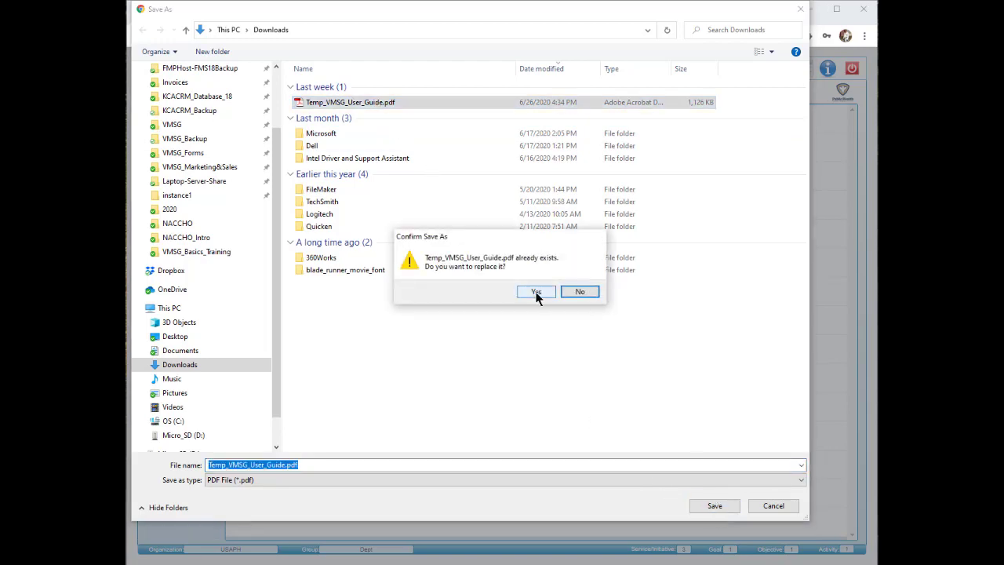
click(536, 291)
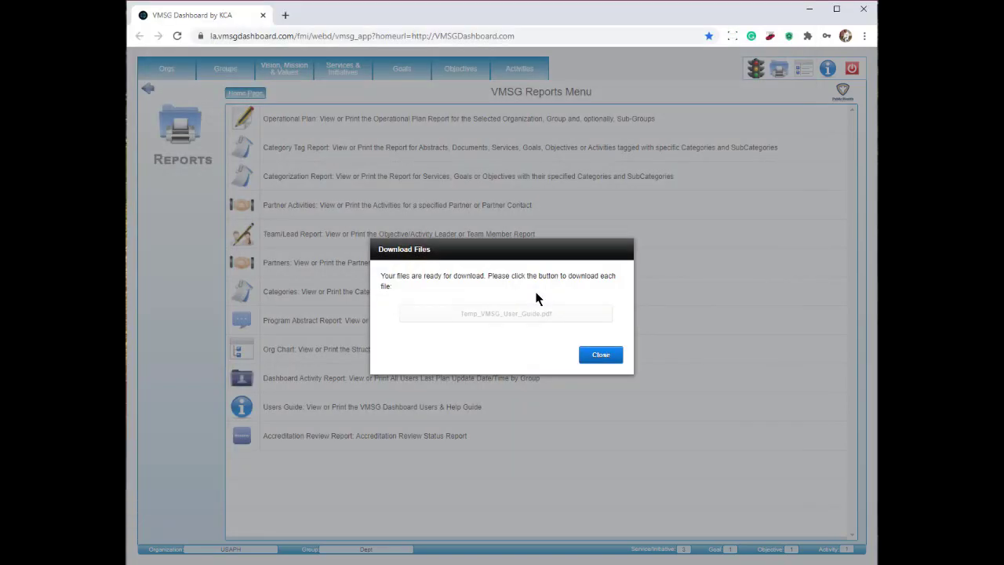
click(602, 356)
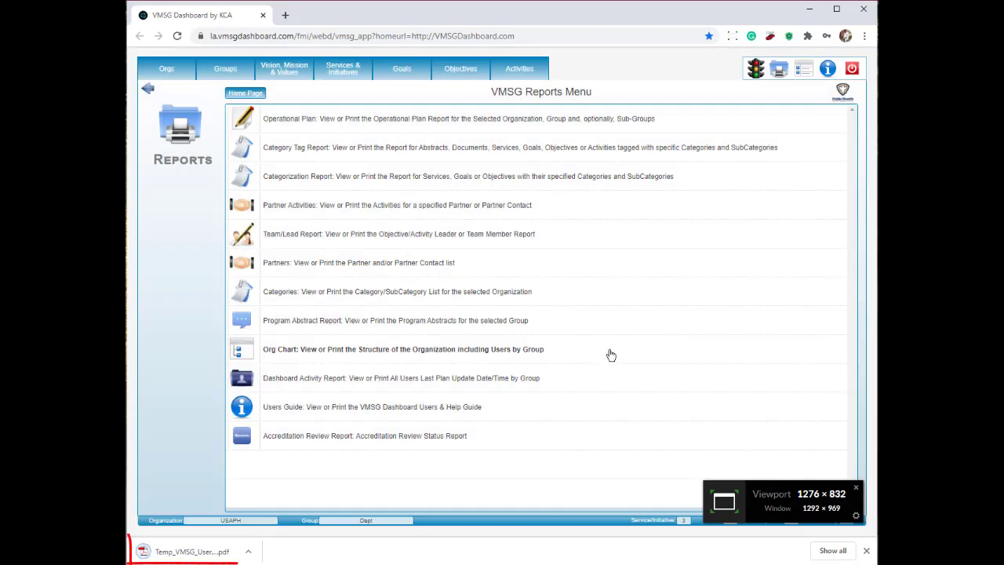
click(201, 554)
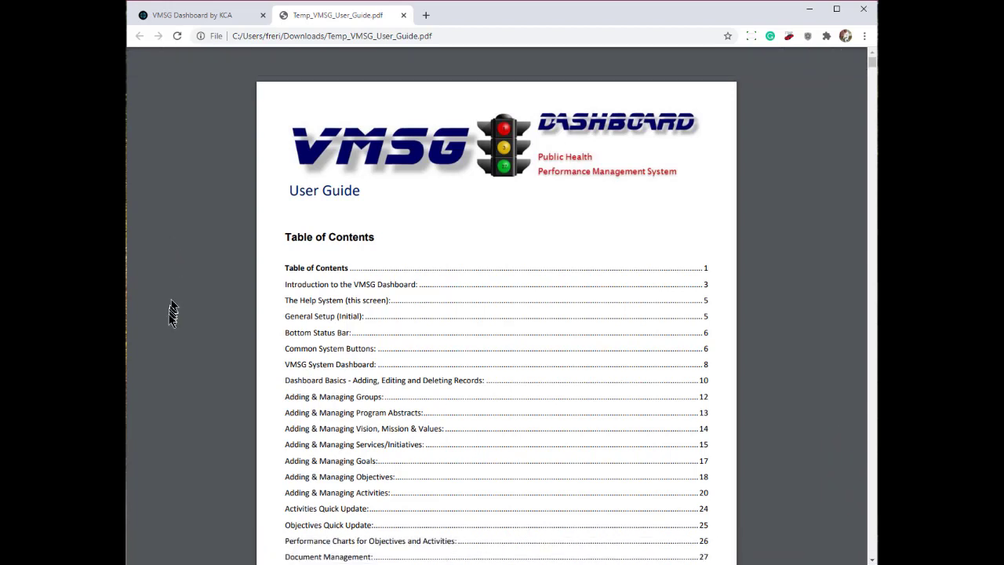
Jump to the Adding & Managing Goals section from the guide's table of contents.
click(335, 466)
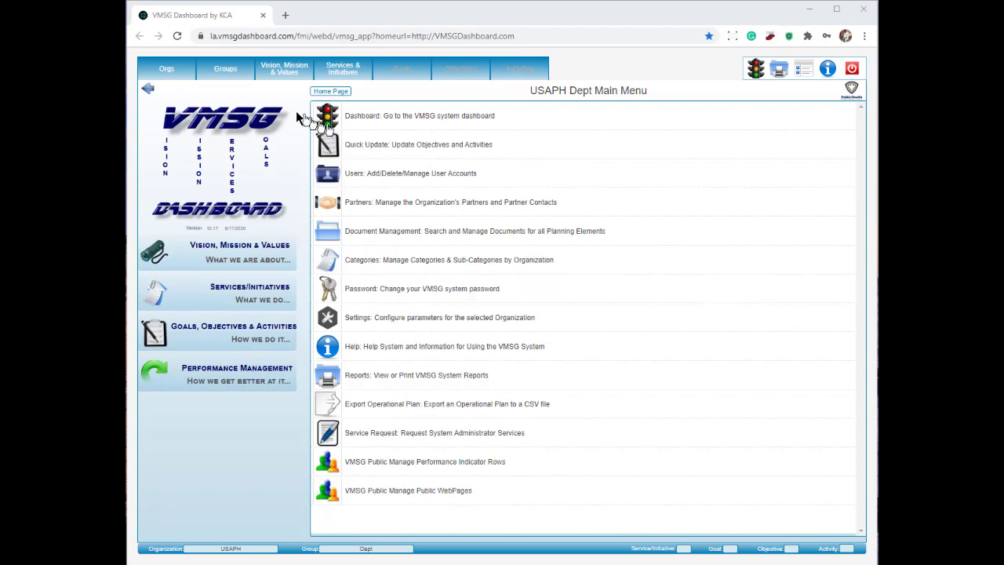
Pick PHAB Accreditation - Local and drill through Domain 1 and STANDARD 1.1 to the first objective's activities.
click(225, 71)
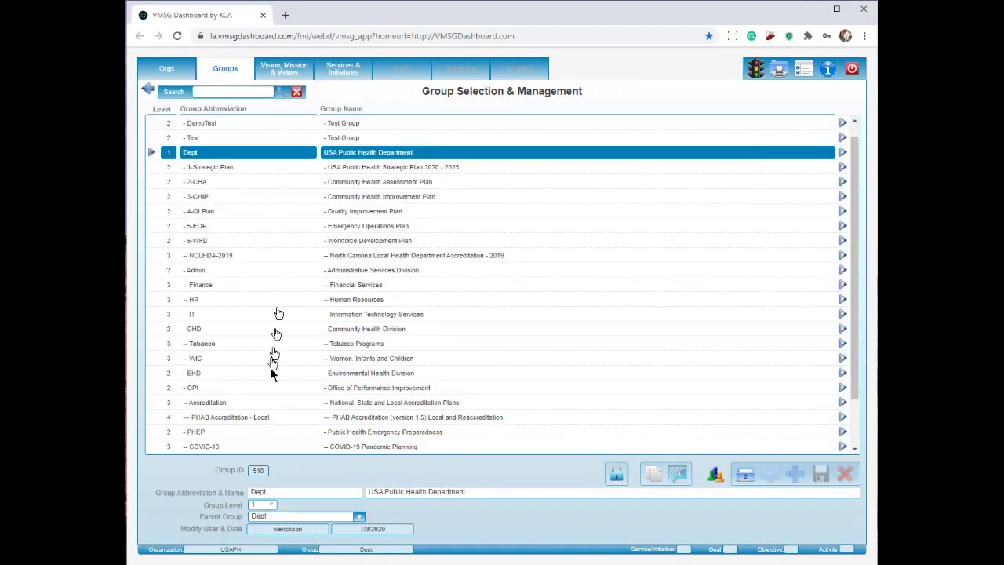
click(259, 419)
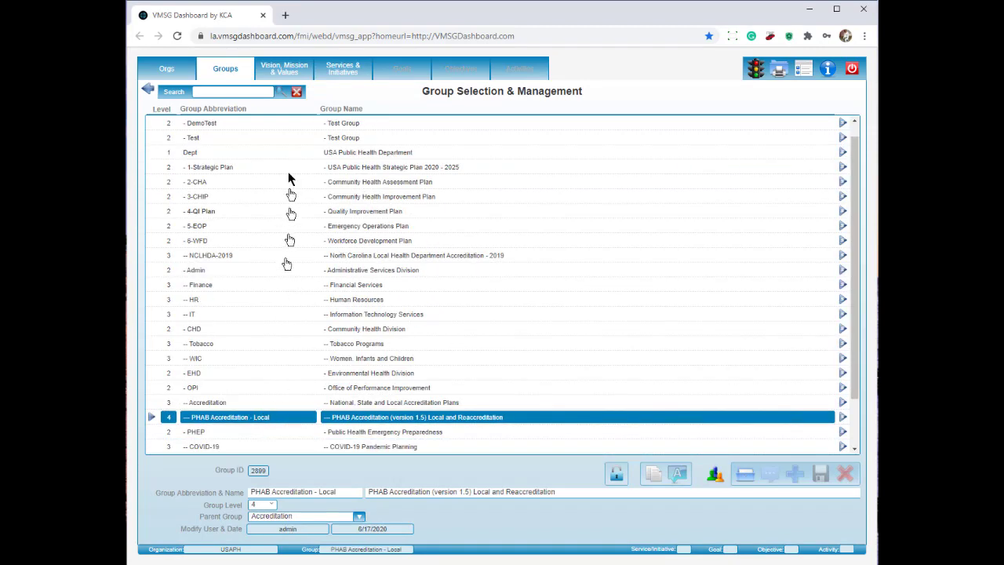
click(345, 71)
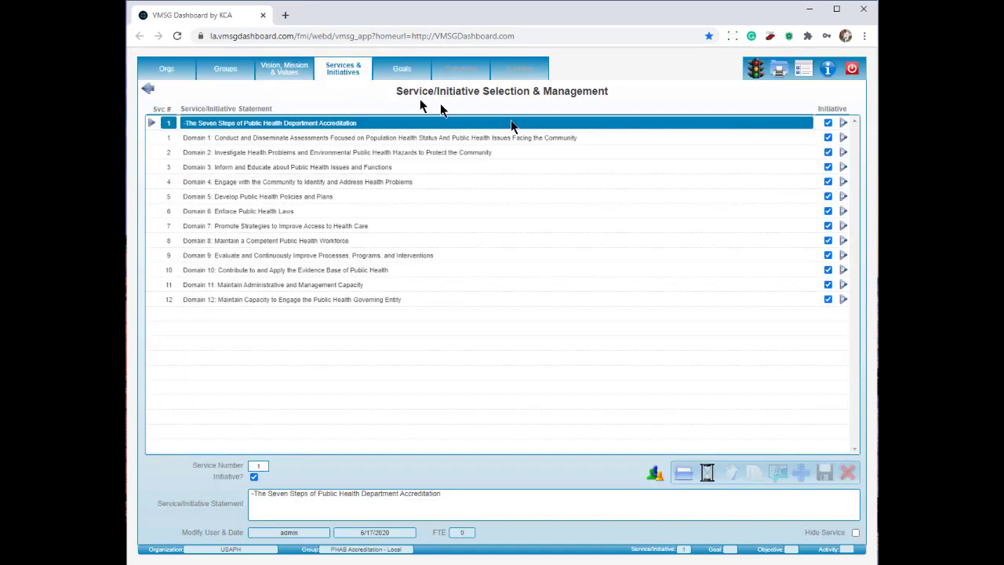
click(843, 140)
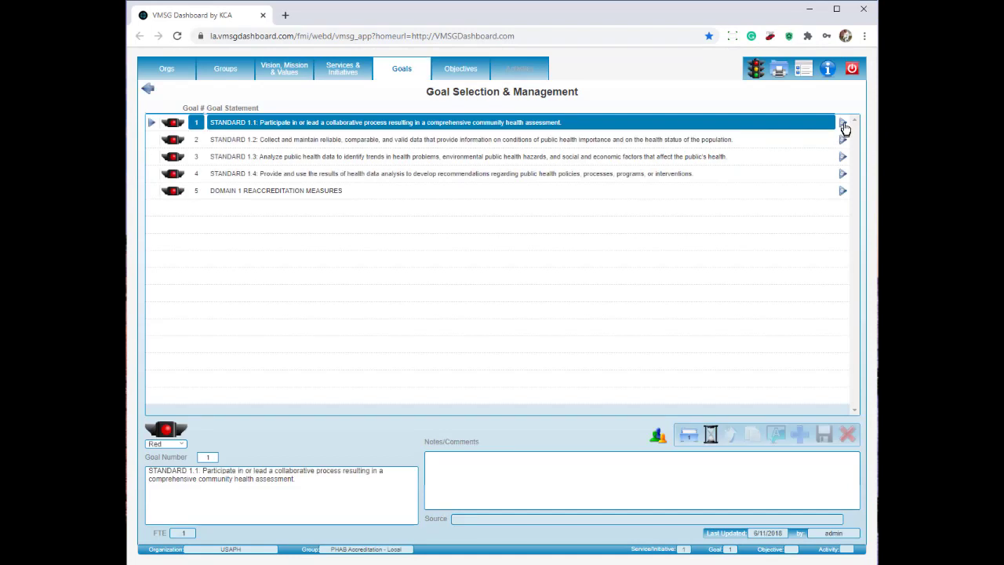
click(843, 125)
click(842, 124)
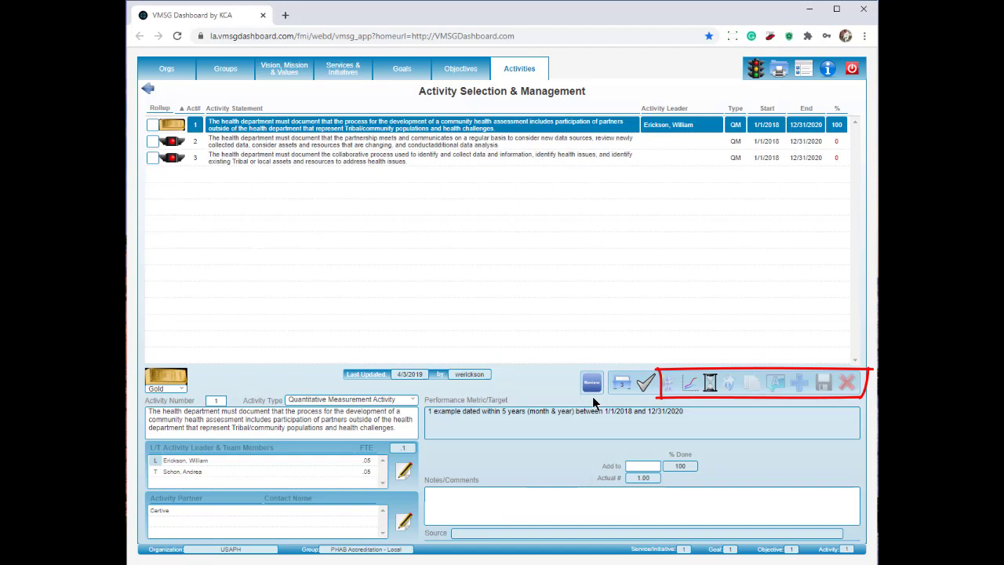
Apply the first activity's review to the plan, then reopen it to confirm the reviewed stamp.
click(593, 382)
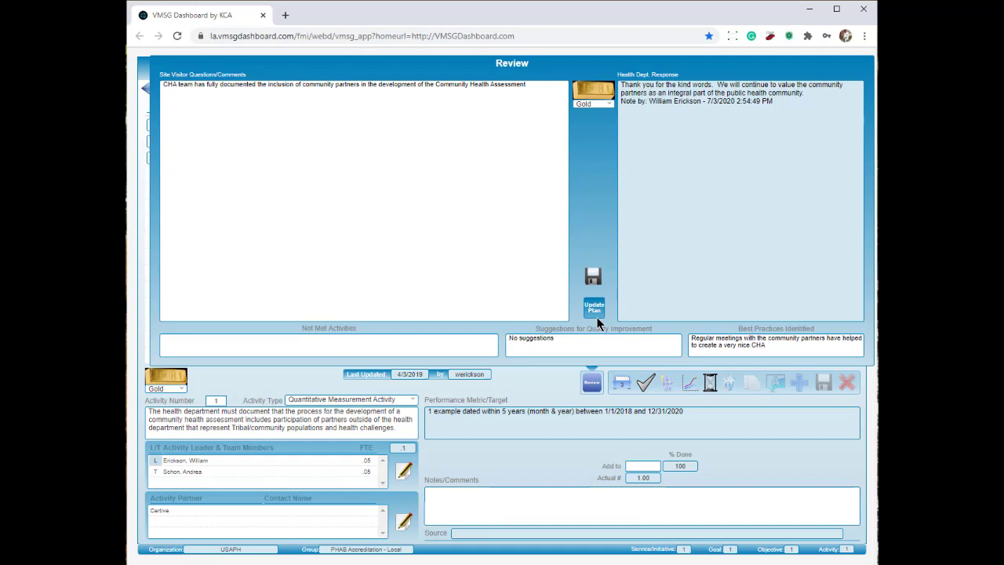
click(594, 314)
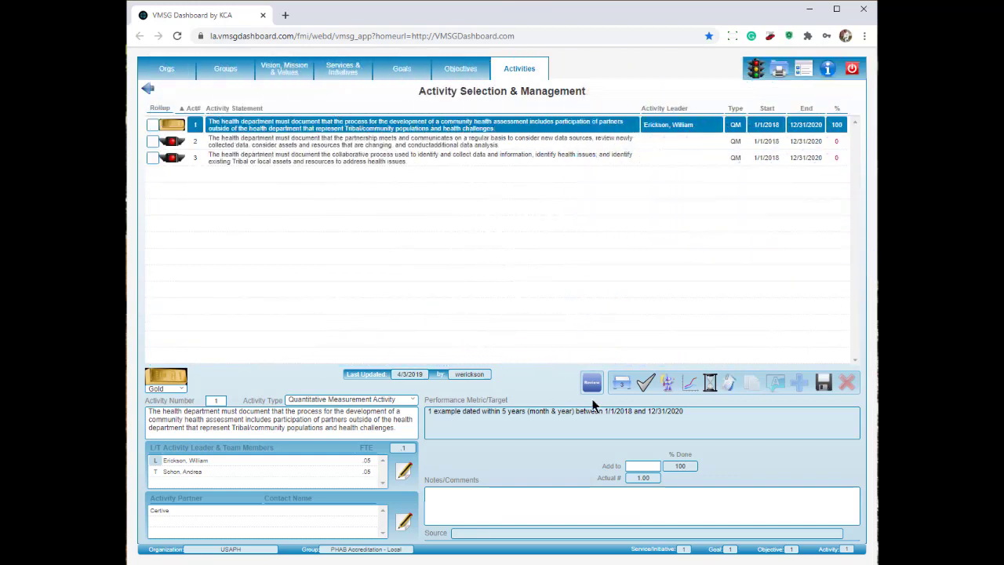
click(592, 382)
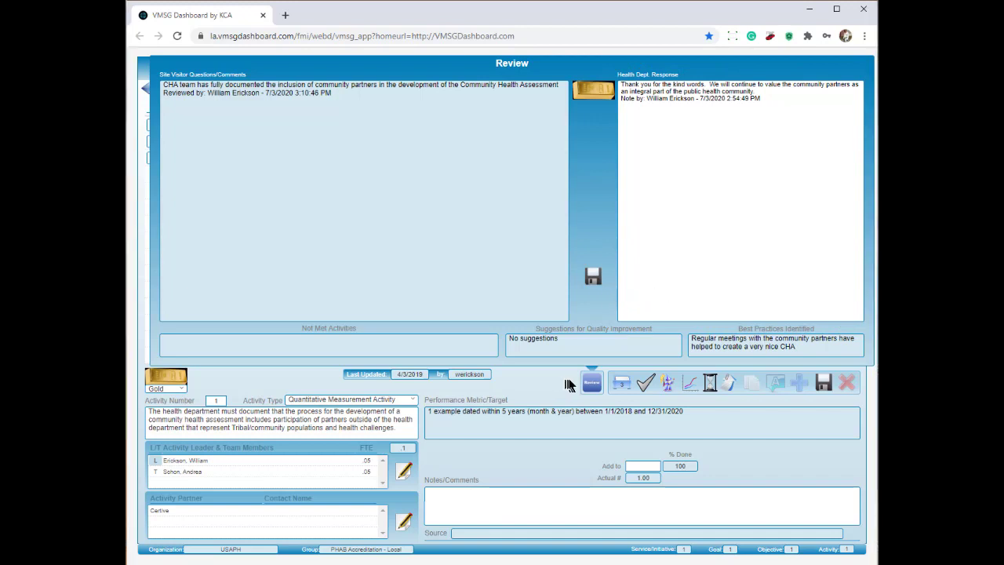
click(601, 382)
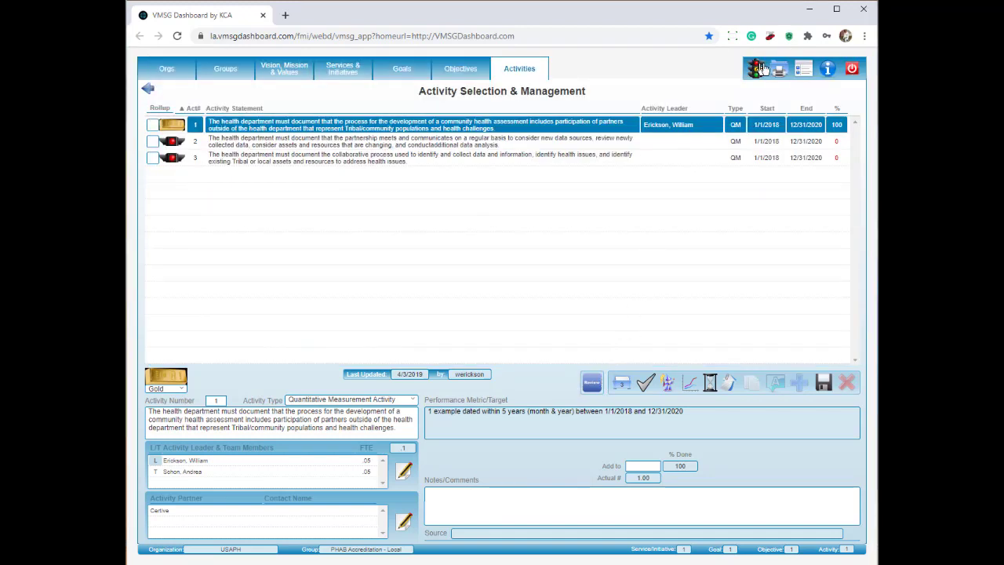
Return to Group Selection & Management and select the PHAB Accreditation - Local group.
click(777, 71)
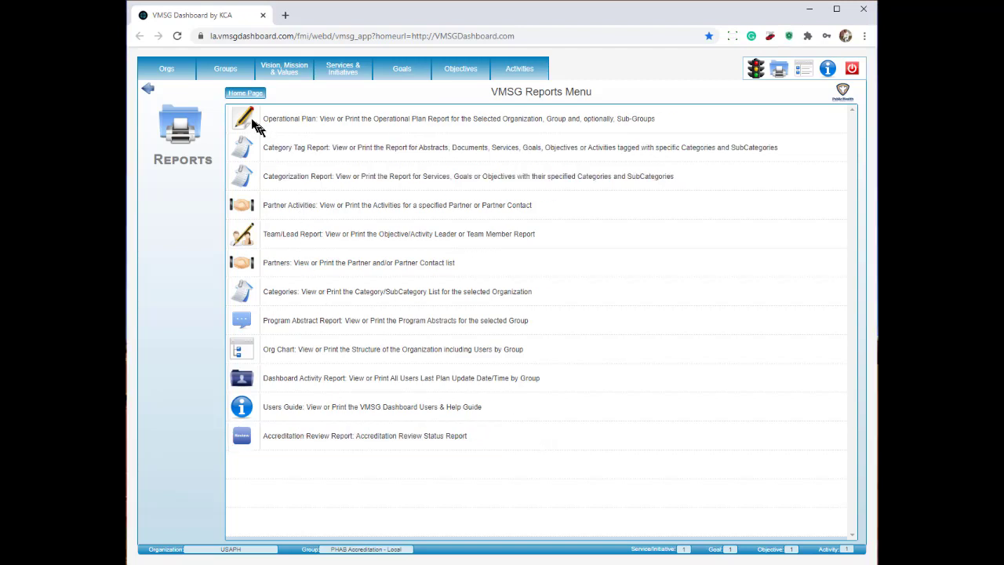
click(231, 75)
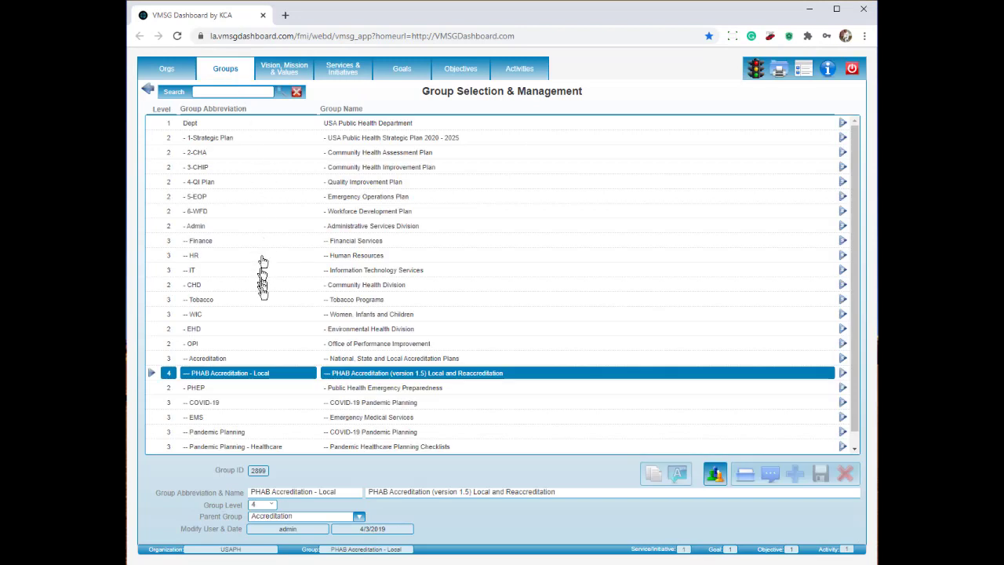
click(259, 377)
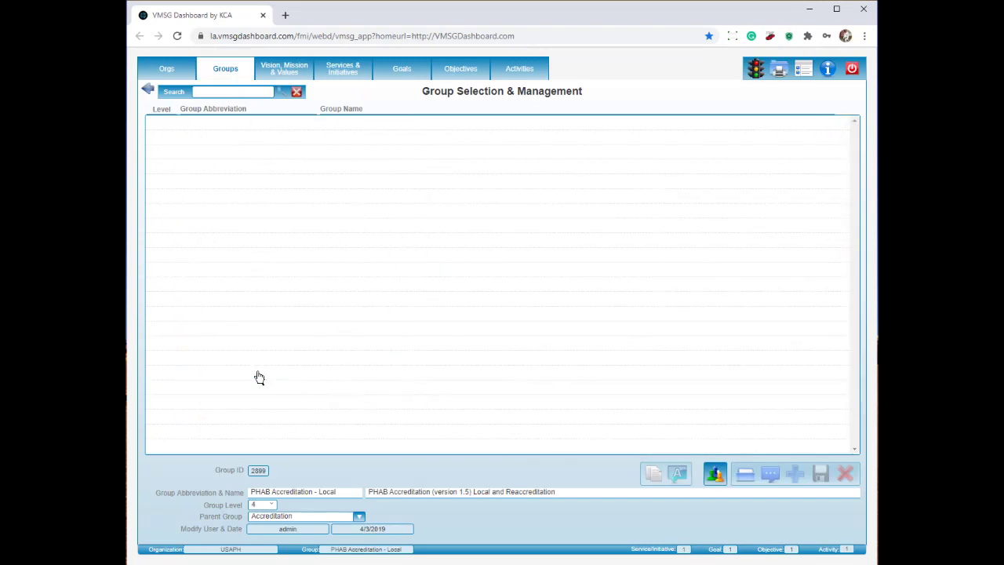
Open the Accreditation Review Report, scroll to Domain 1, and view the Select Report options.
click(779, 70)
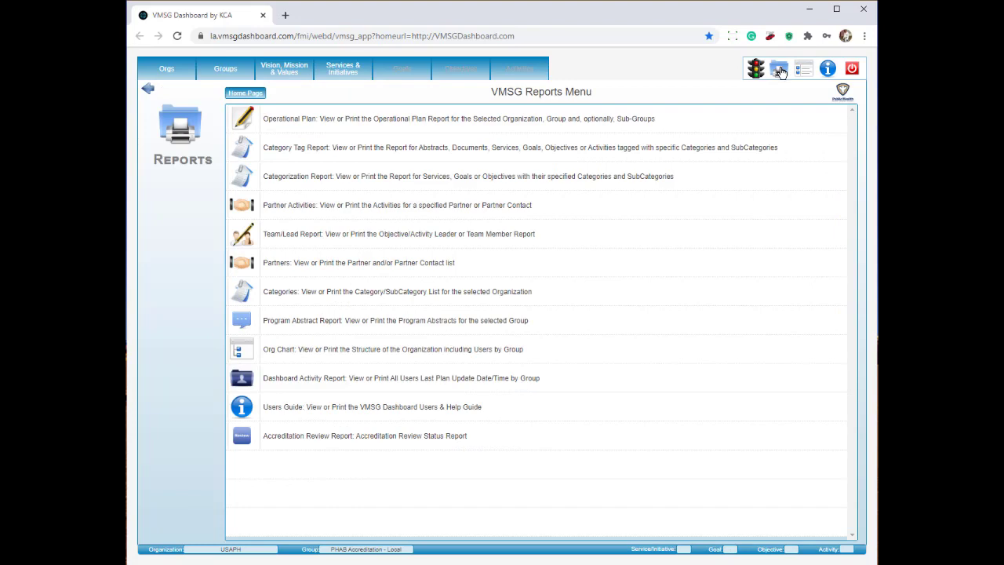
click(328, 438)
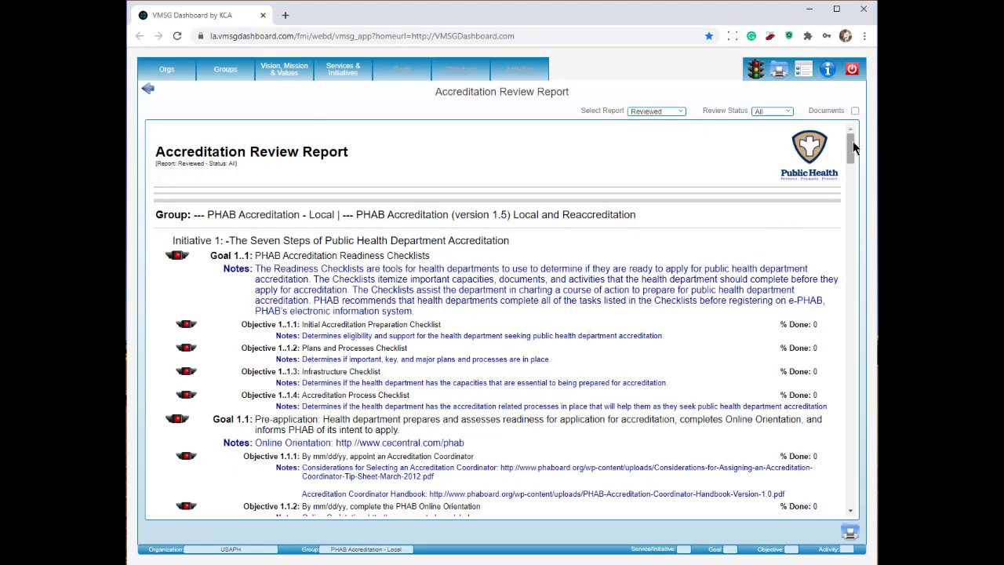
drag(853, 143, 847, 227)
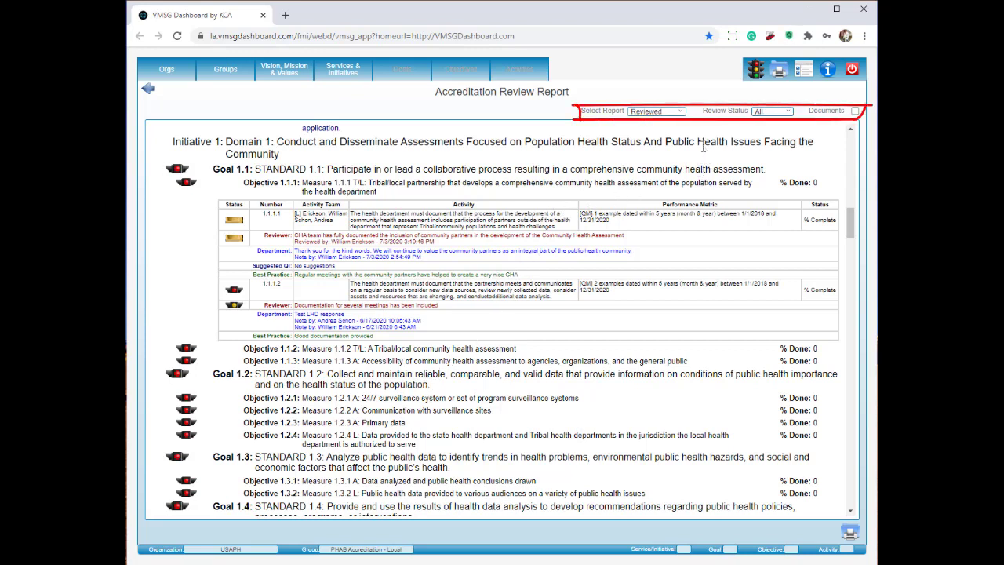
click(682, 112)
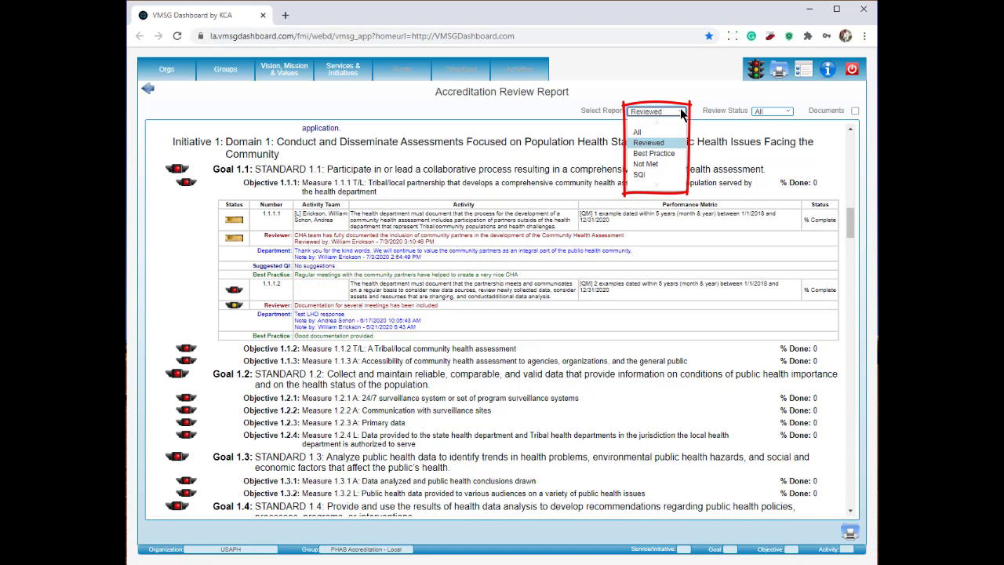
Keep report type and status at All, include Documents in the review report, and scroll through it.
click(704, 119)
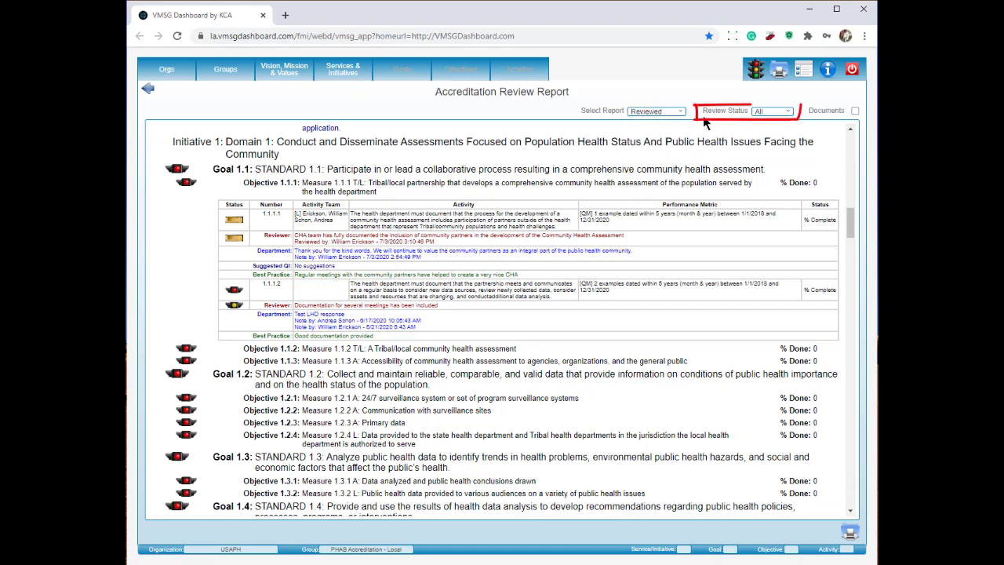
click(787, 113)
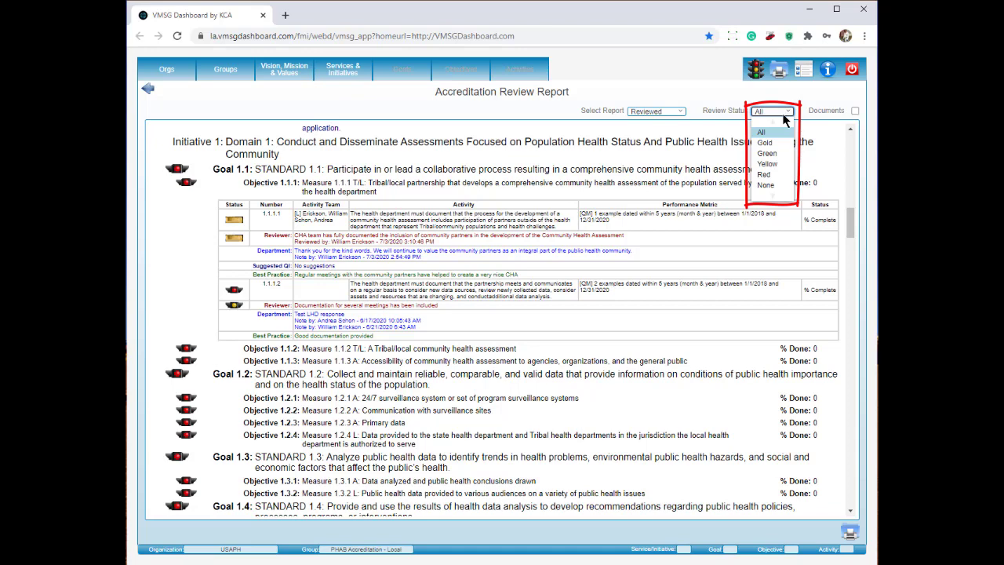
click(829, 120)
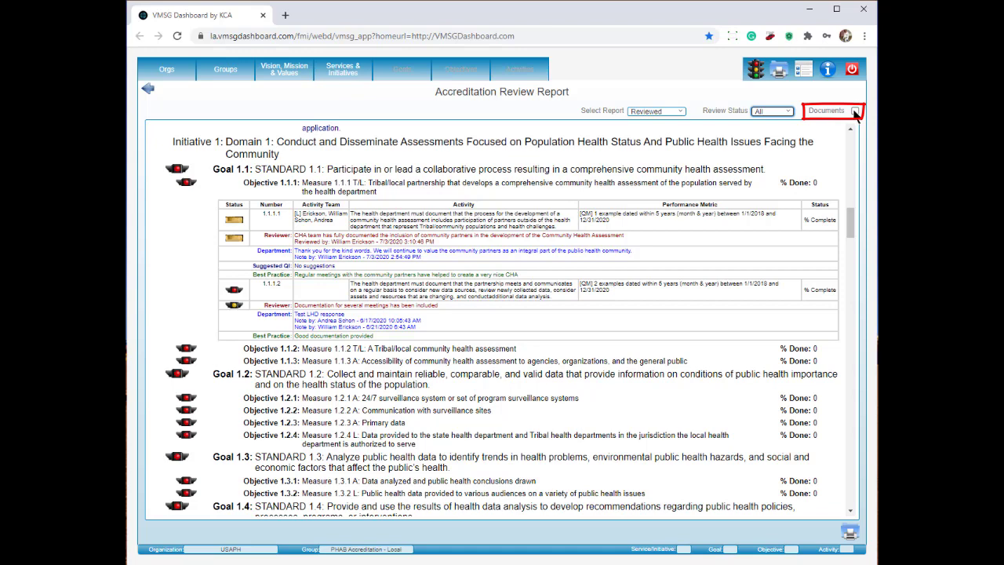
click(856, 112)
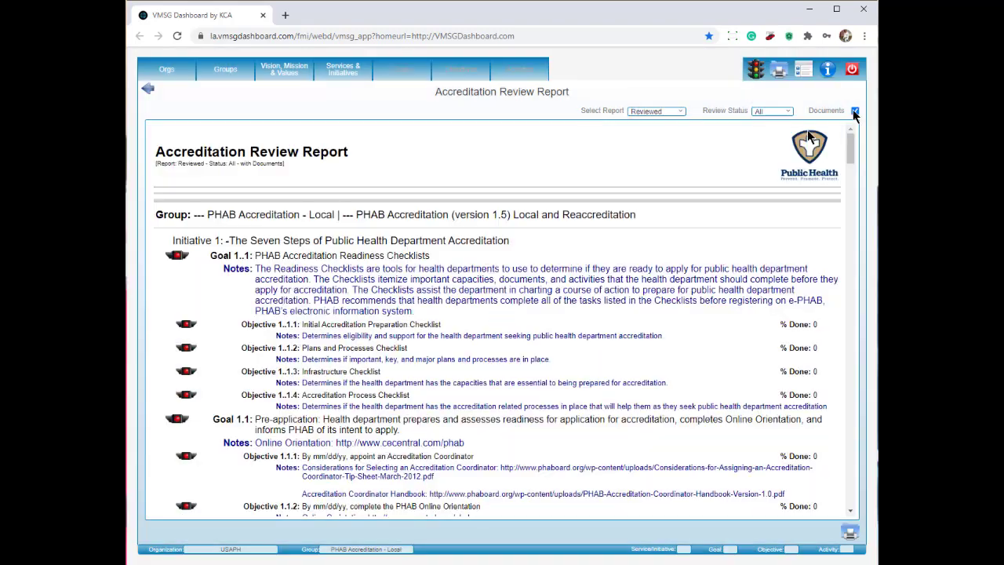
drag(849, 146, 842, 232)
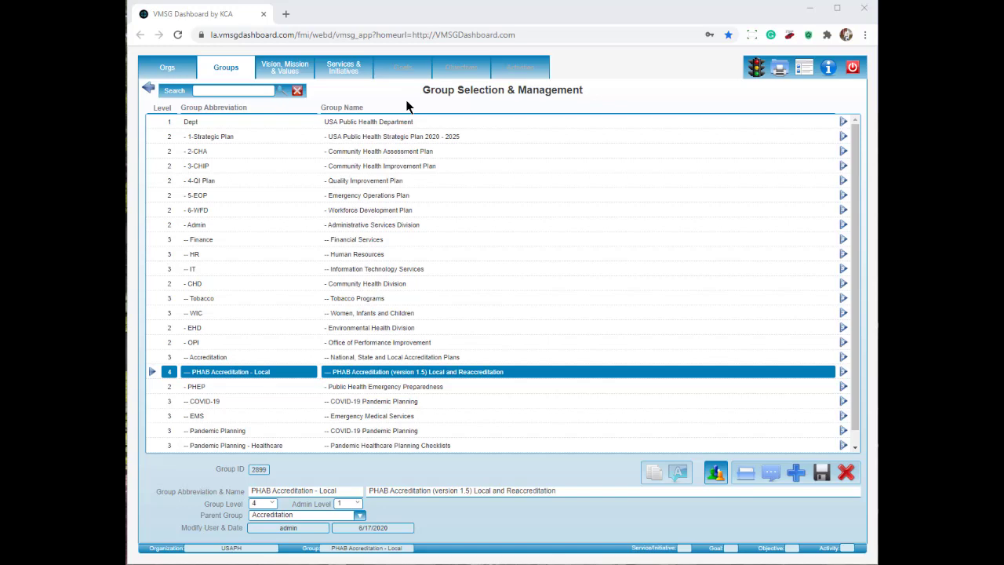
Drill from Domain 9 through Standard 9.1 and Measure 9.1.2 A to its activity list.
click(350, 74)
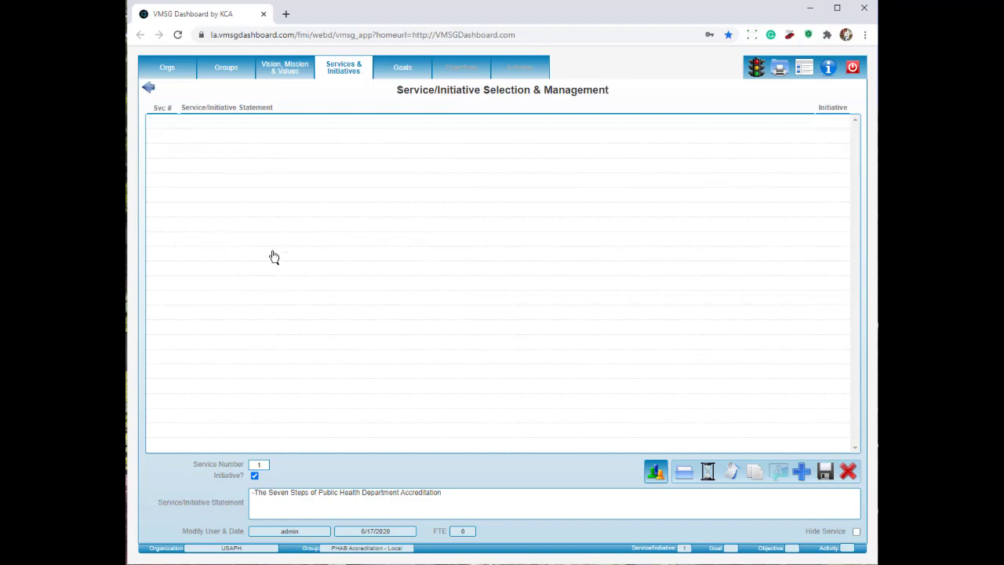
click(274, 257)
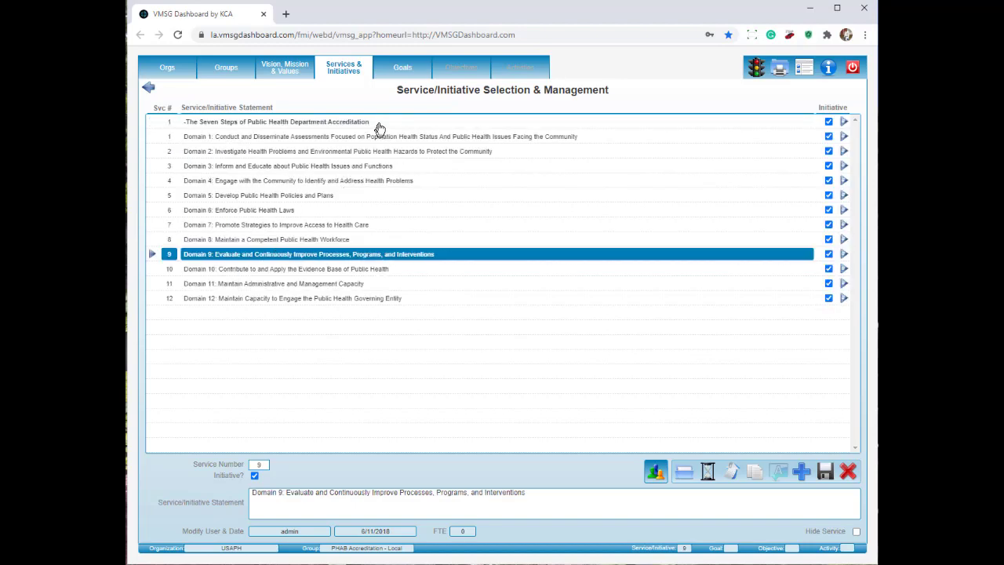
click(402, 71)
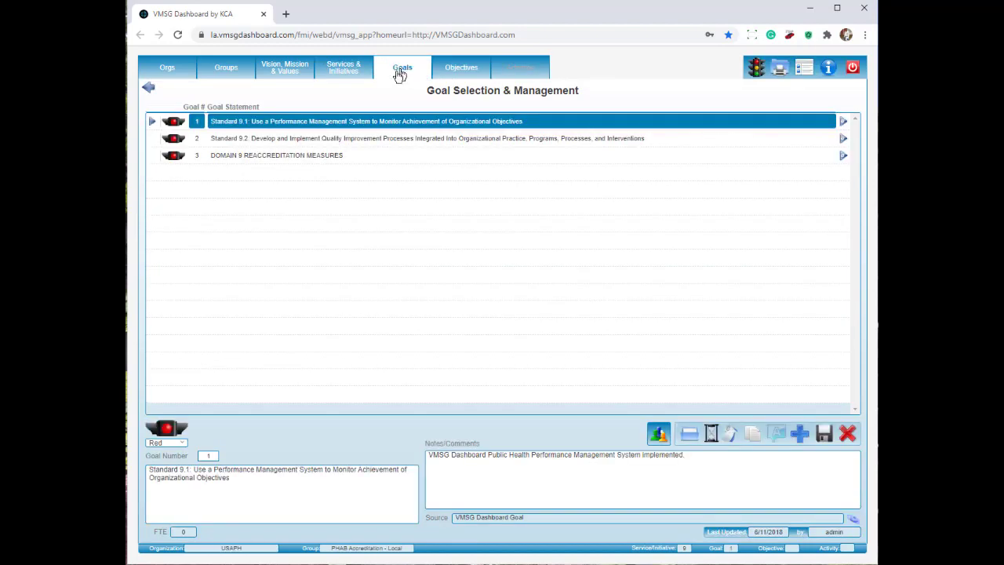
click(339, 123)
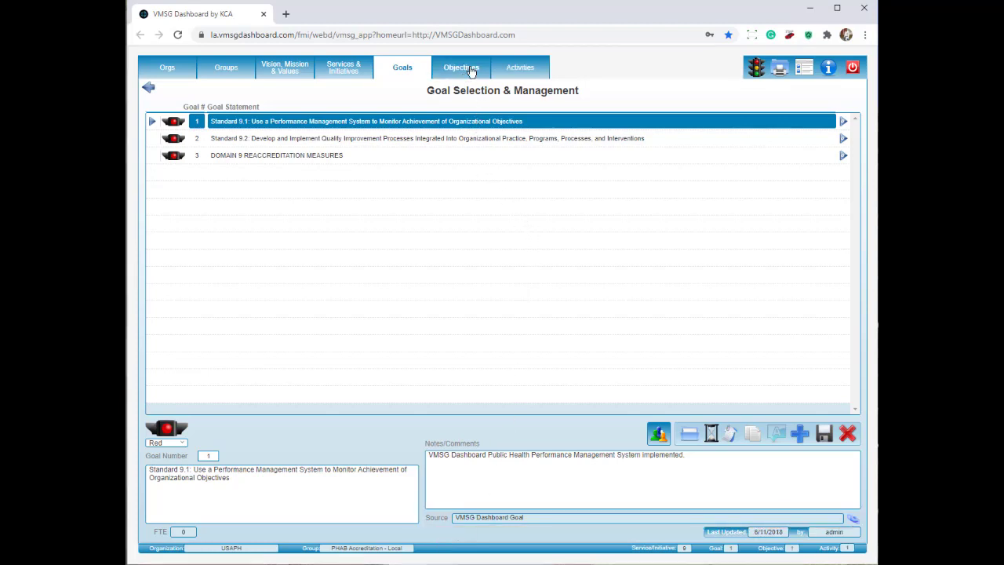
click(471, 71)
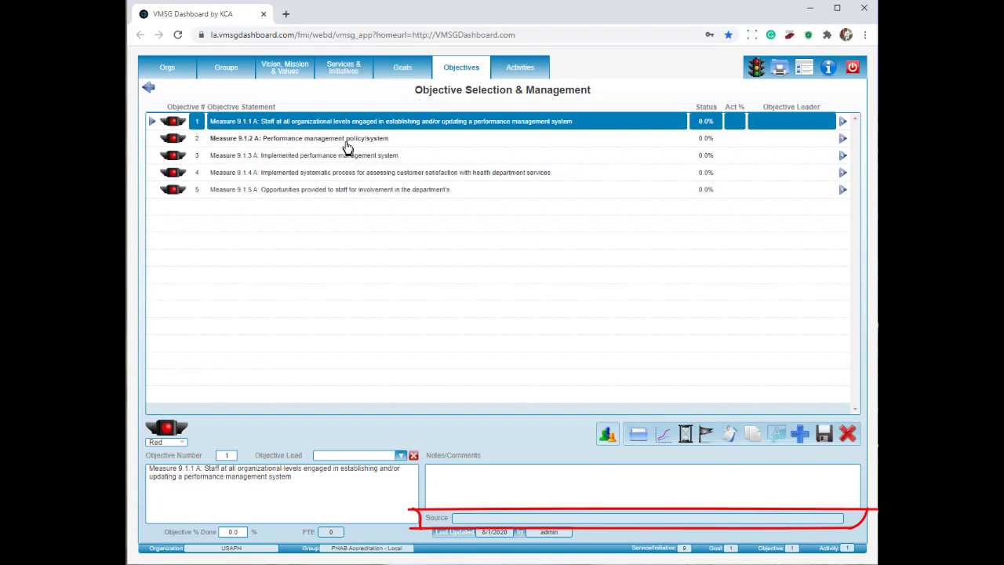
click(347, 144)
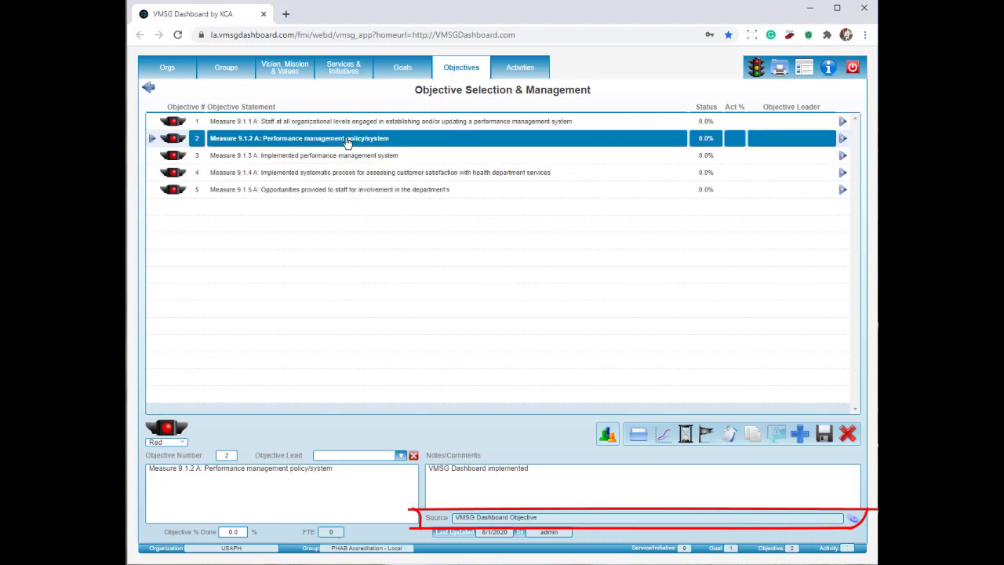
click(510, 73)
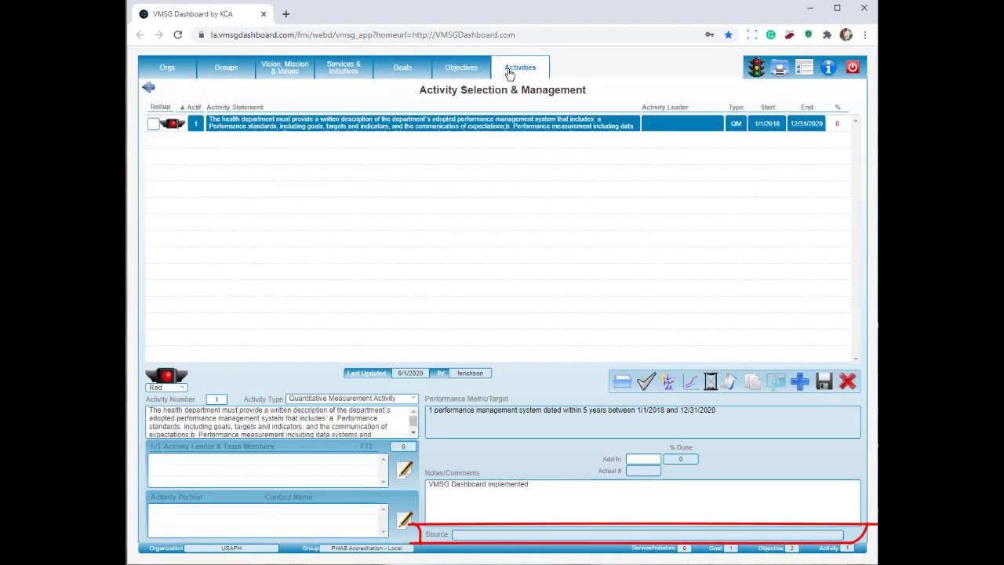
click(511, 537)
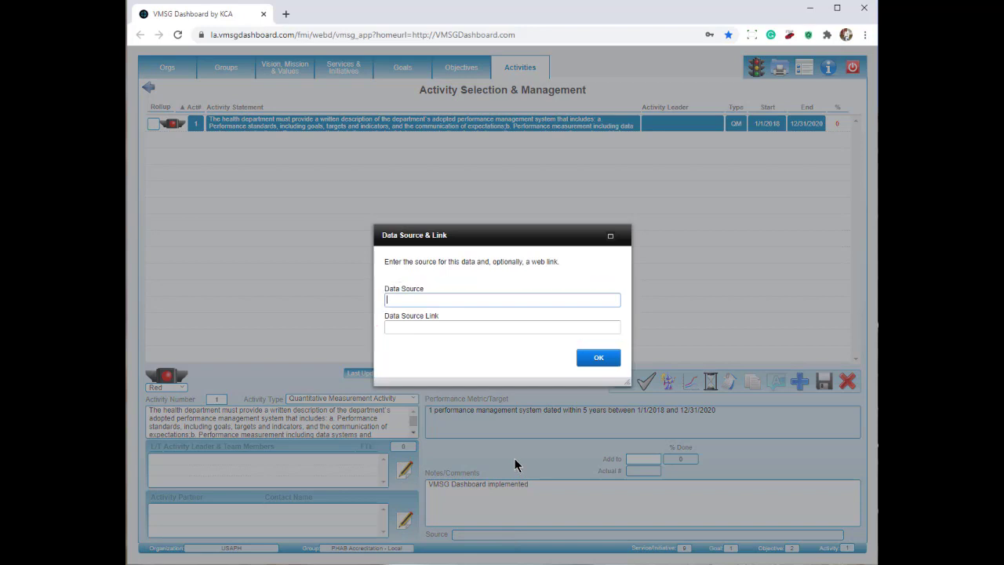
text(V)
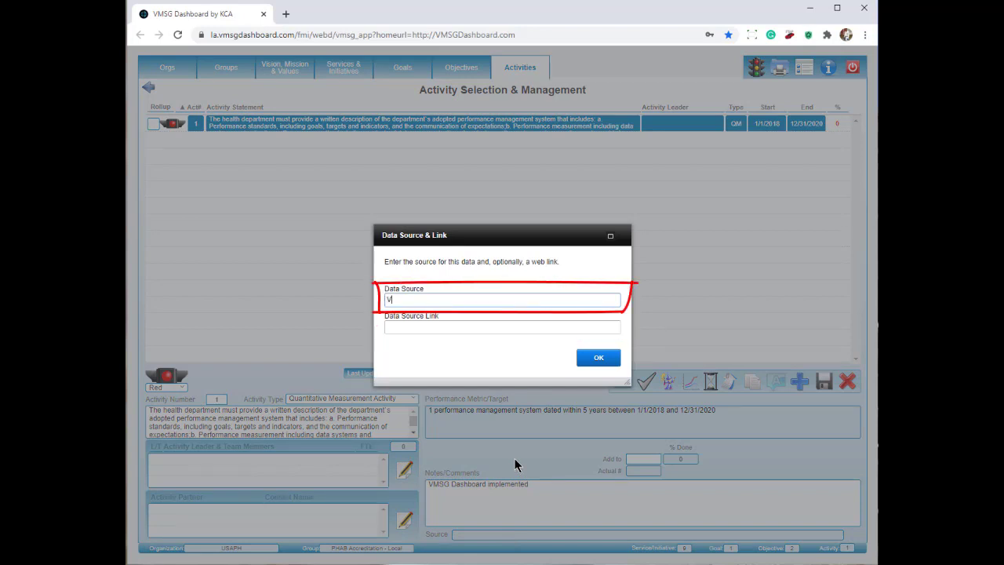
text(MSG Dashboard)
key(Tab)
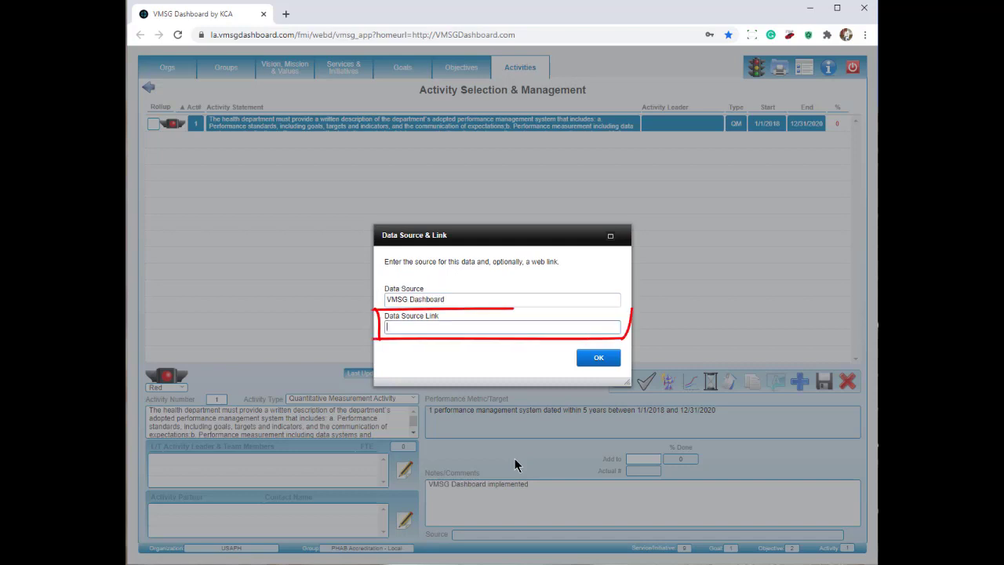
text(http:/)
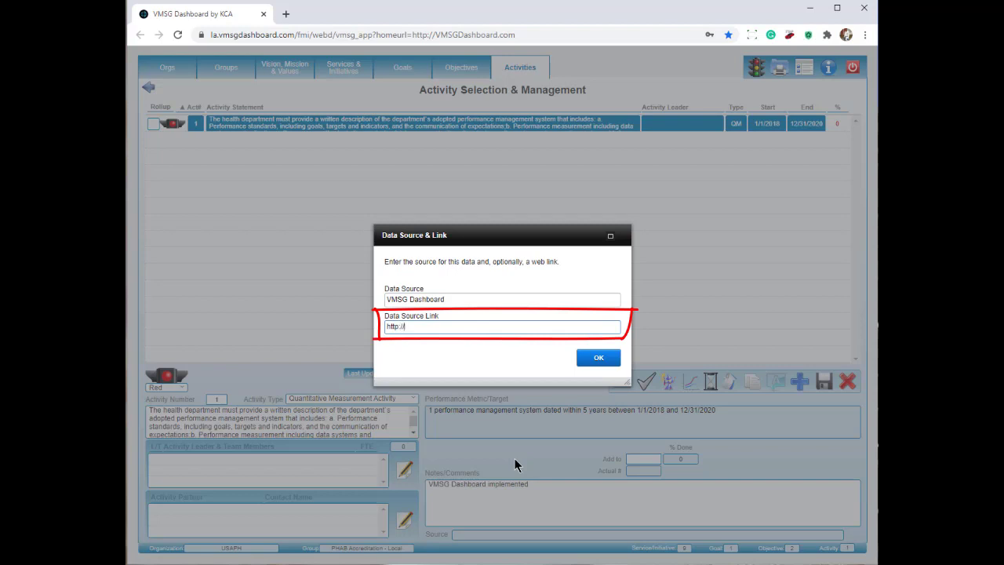
text(/VMSGDashboard.com)
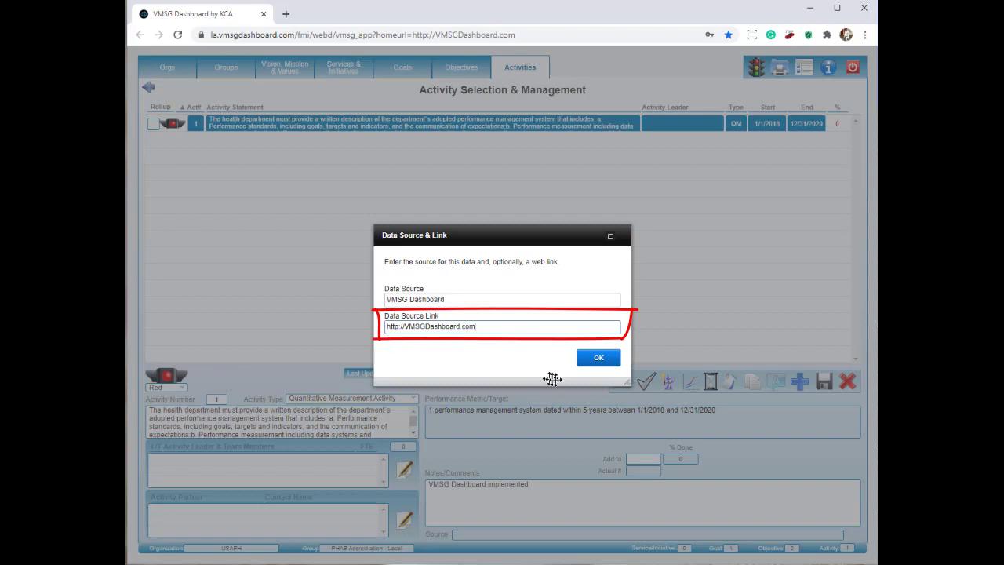
click(591, 365)
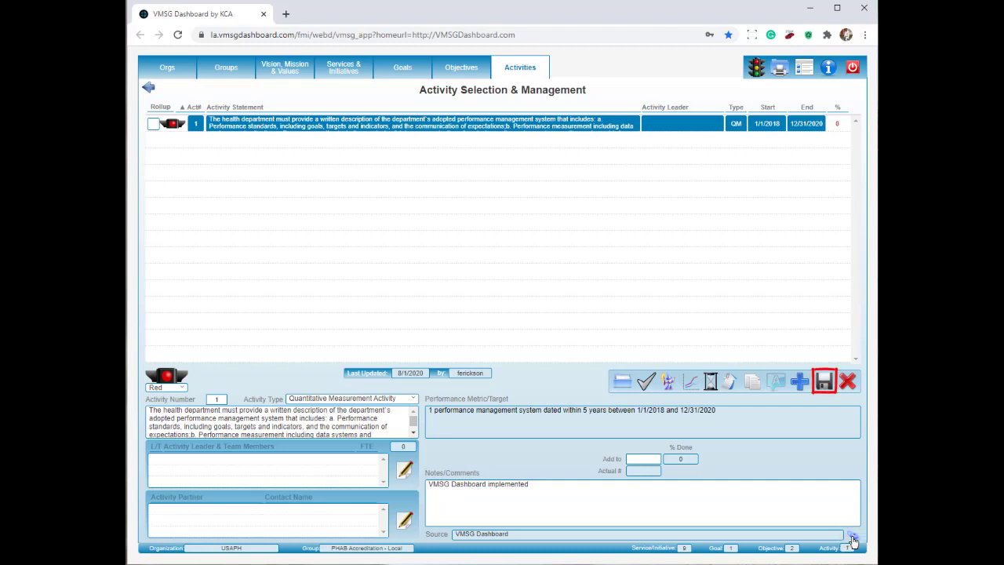
click(824, 383)
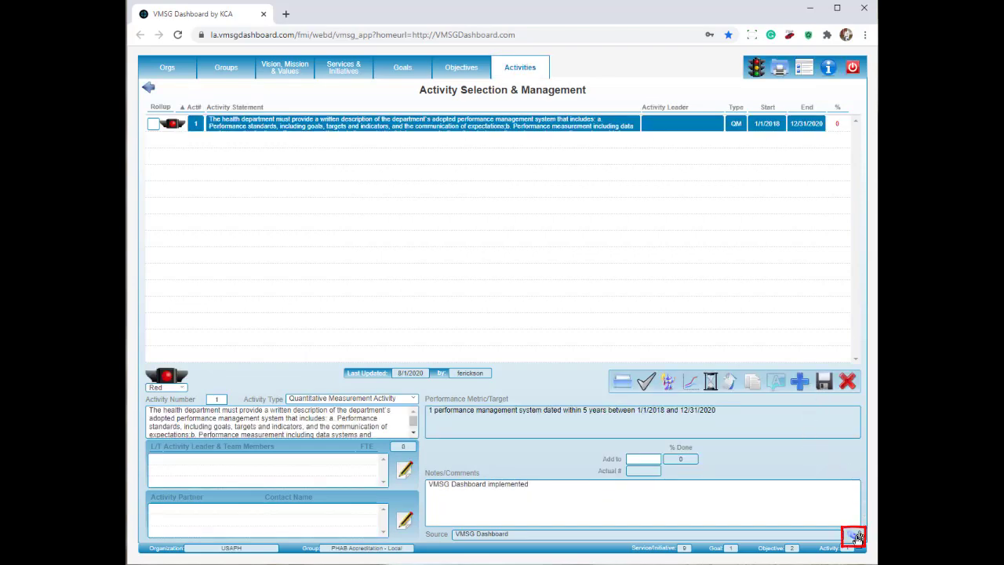
click(853, 536)
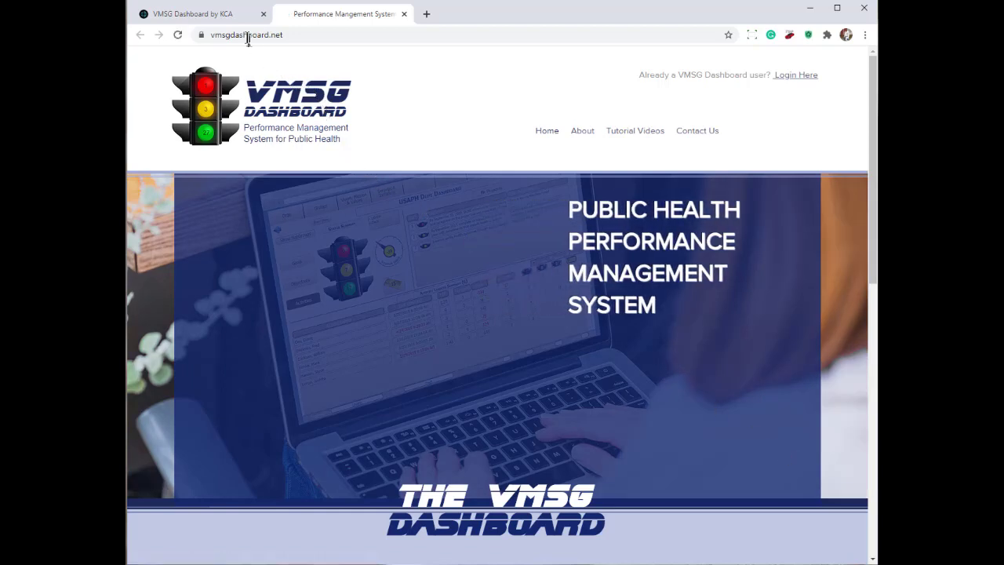
click(228, 14)
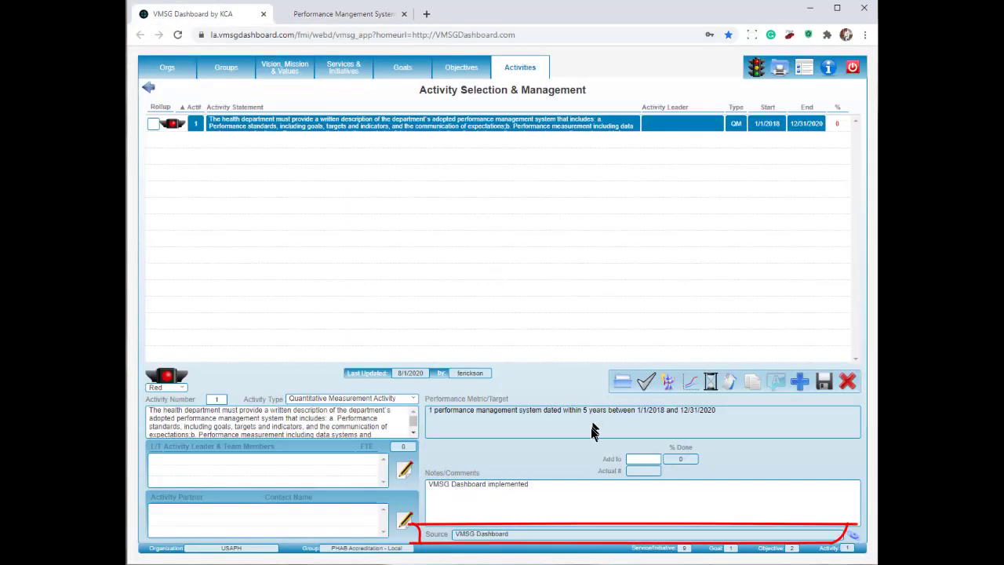
click(549, 536)
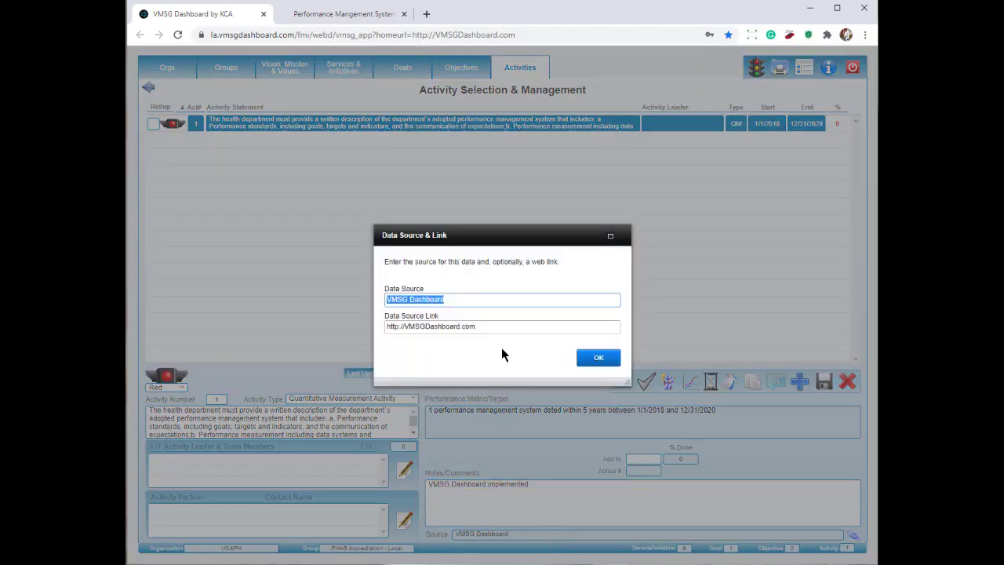
click(588, 359)
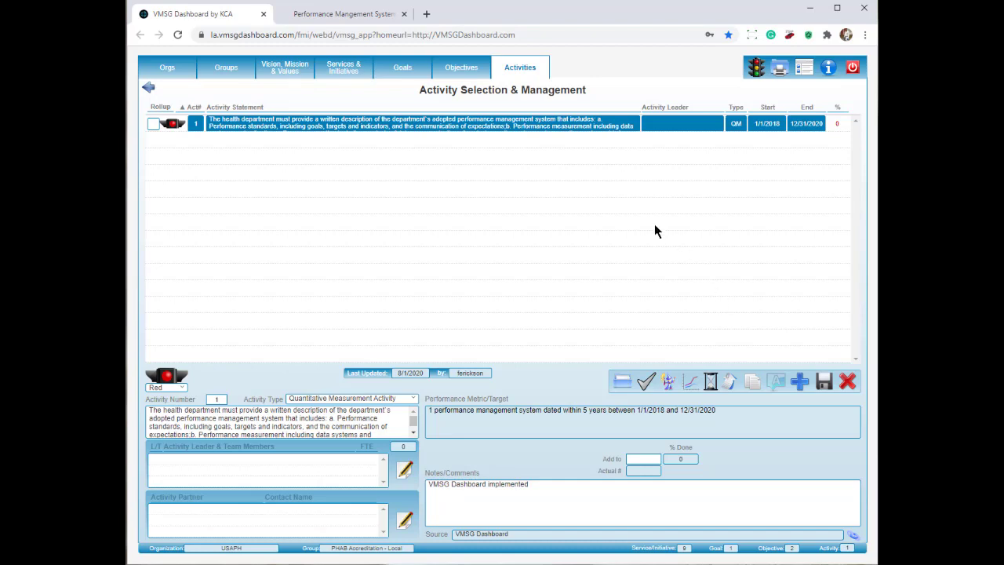
Open the Operational Plan Report for Domain 9 under Services & Initiatives and set Notes to Hide.
click(344, 71)
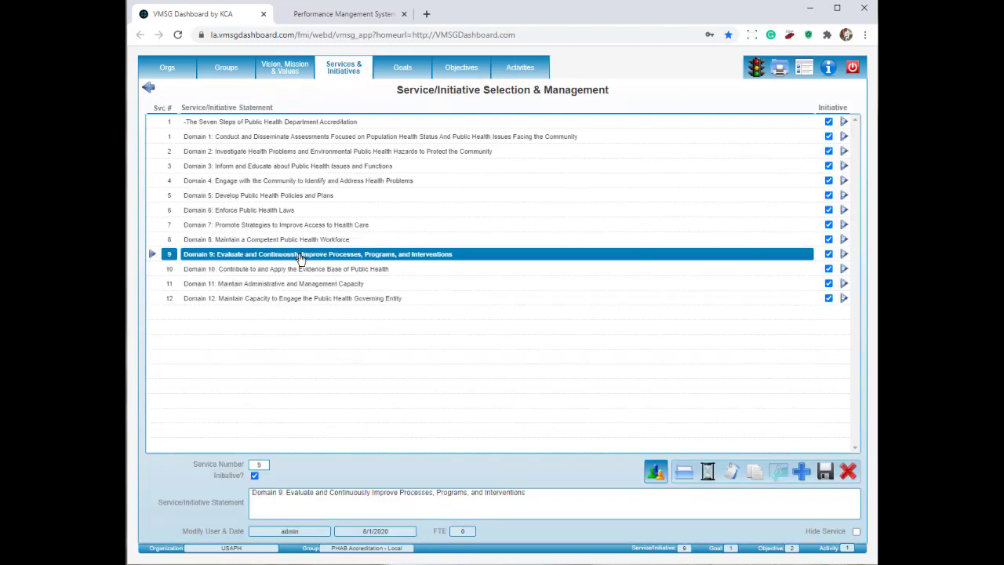
click(300, 259)
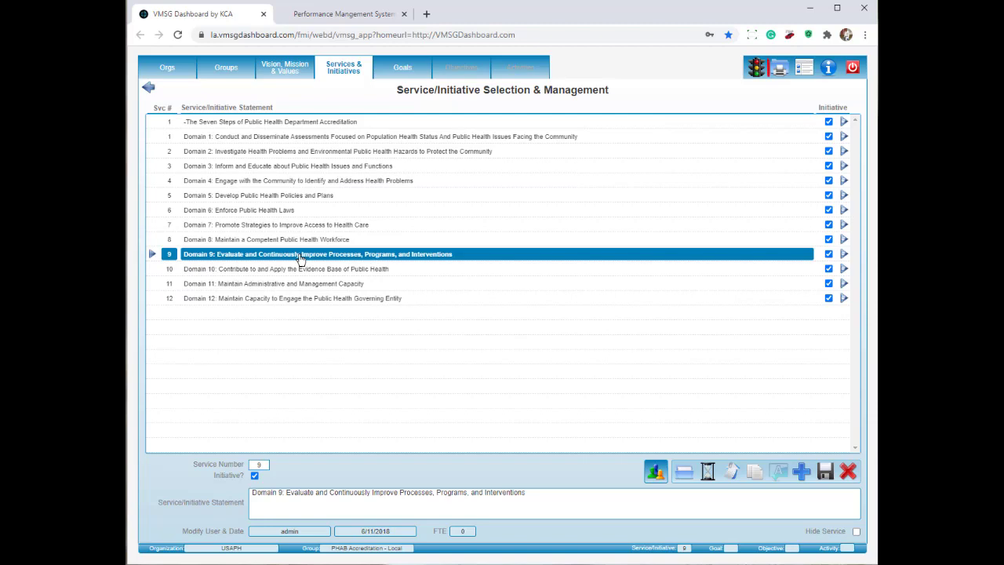
click(779, 71)
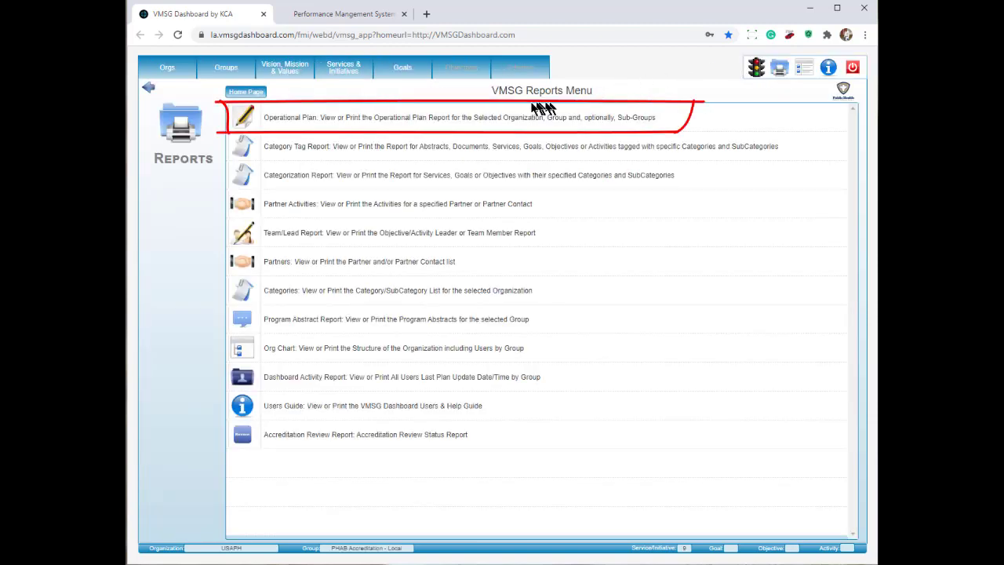
click(498, 119)
scroll(504, 222, down, 1)
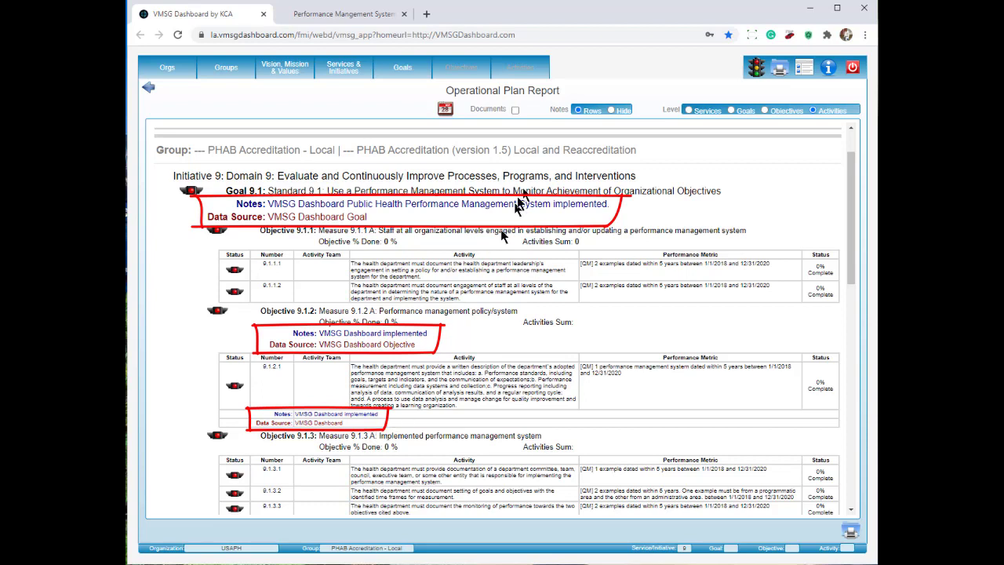
click(612, 110)
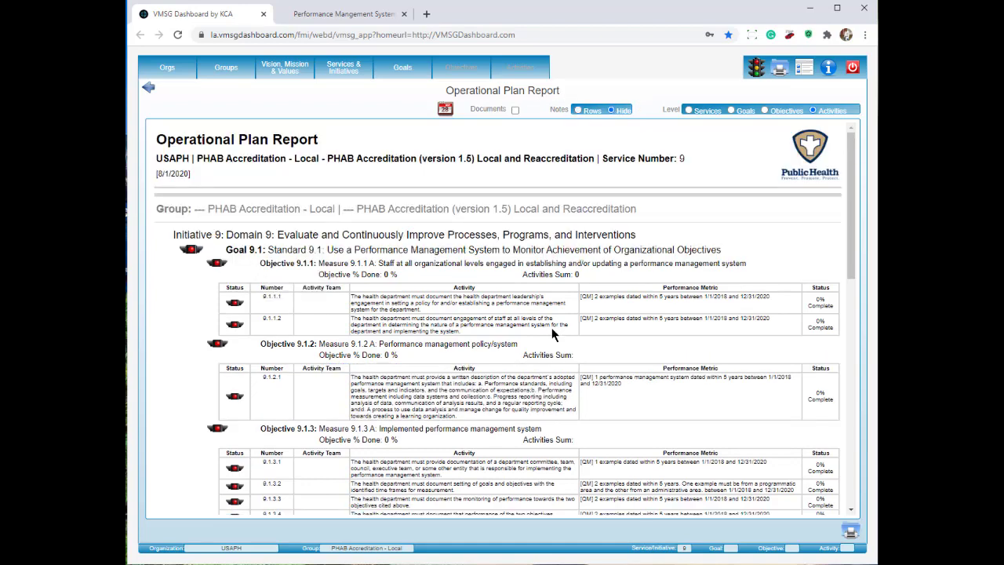